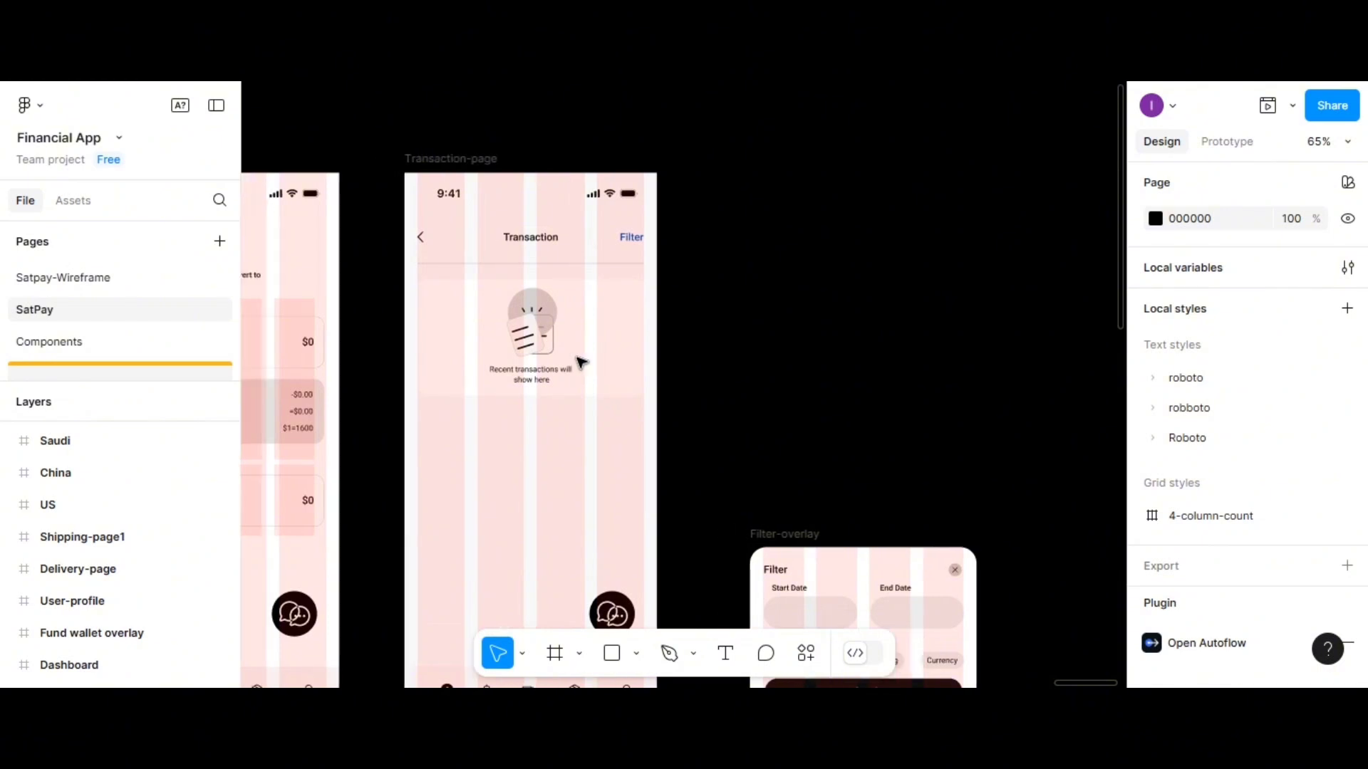
Duplicate the Dashboard frame and place the copy beyond the Filter-overlay frame, at about X 15756, Y -409
scroll(581, 363, left, 10)
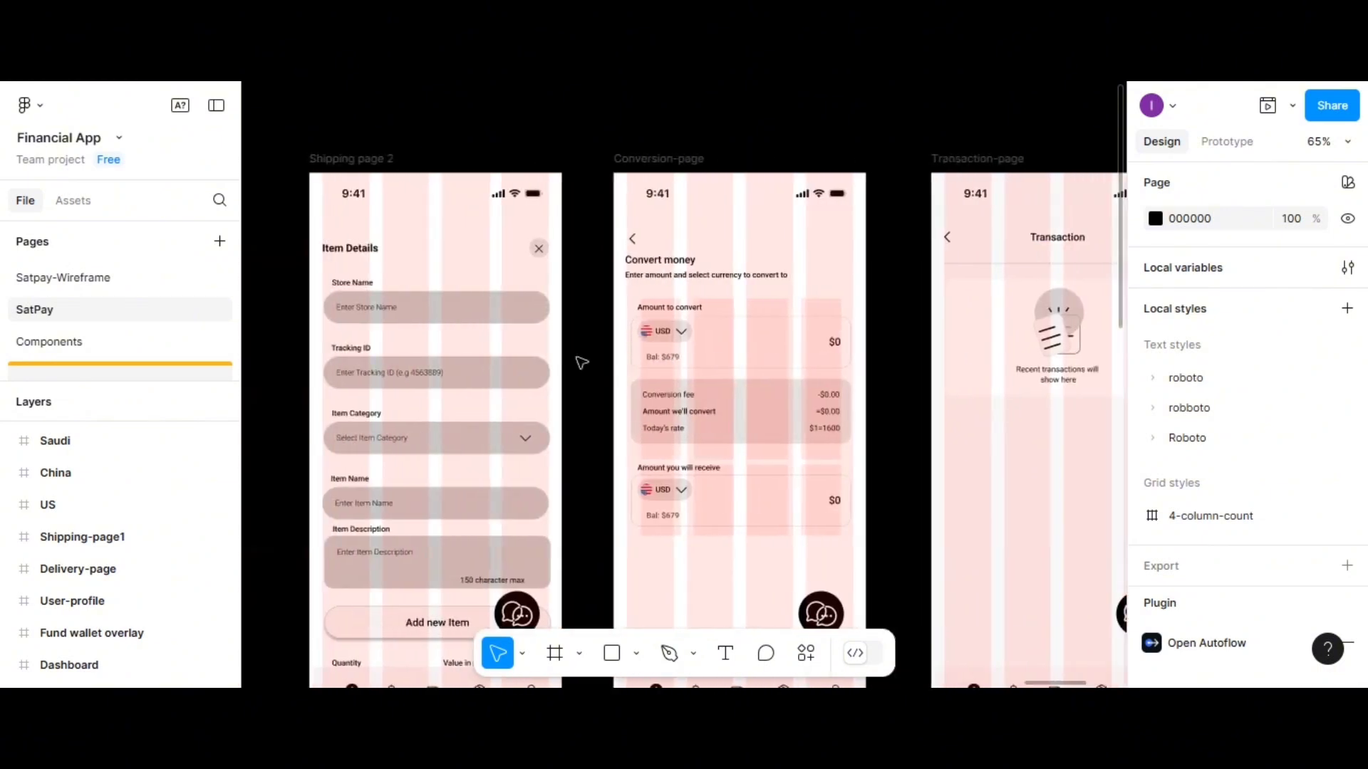
scroll(581, 362, left, 10)
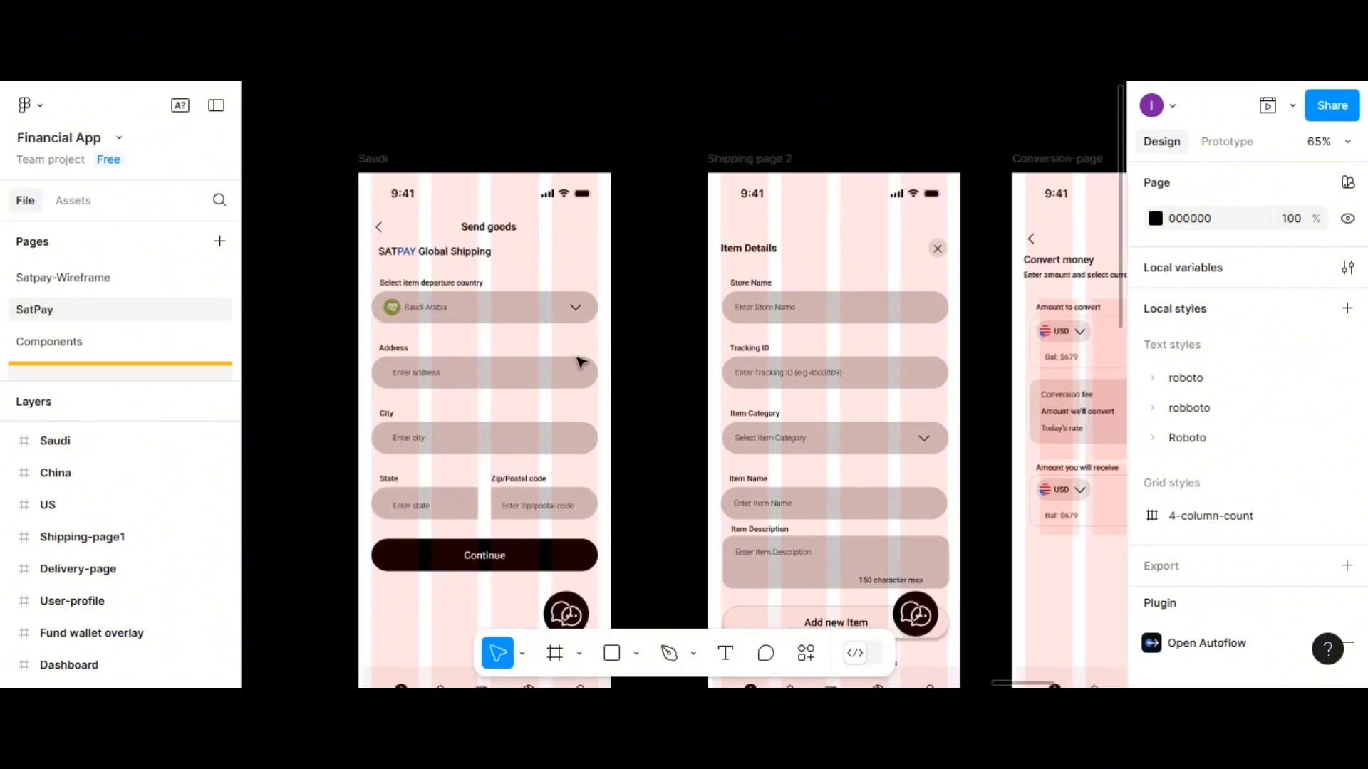
scroll(581, 362, left, 15)
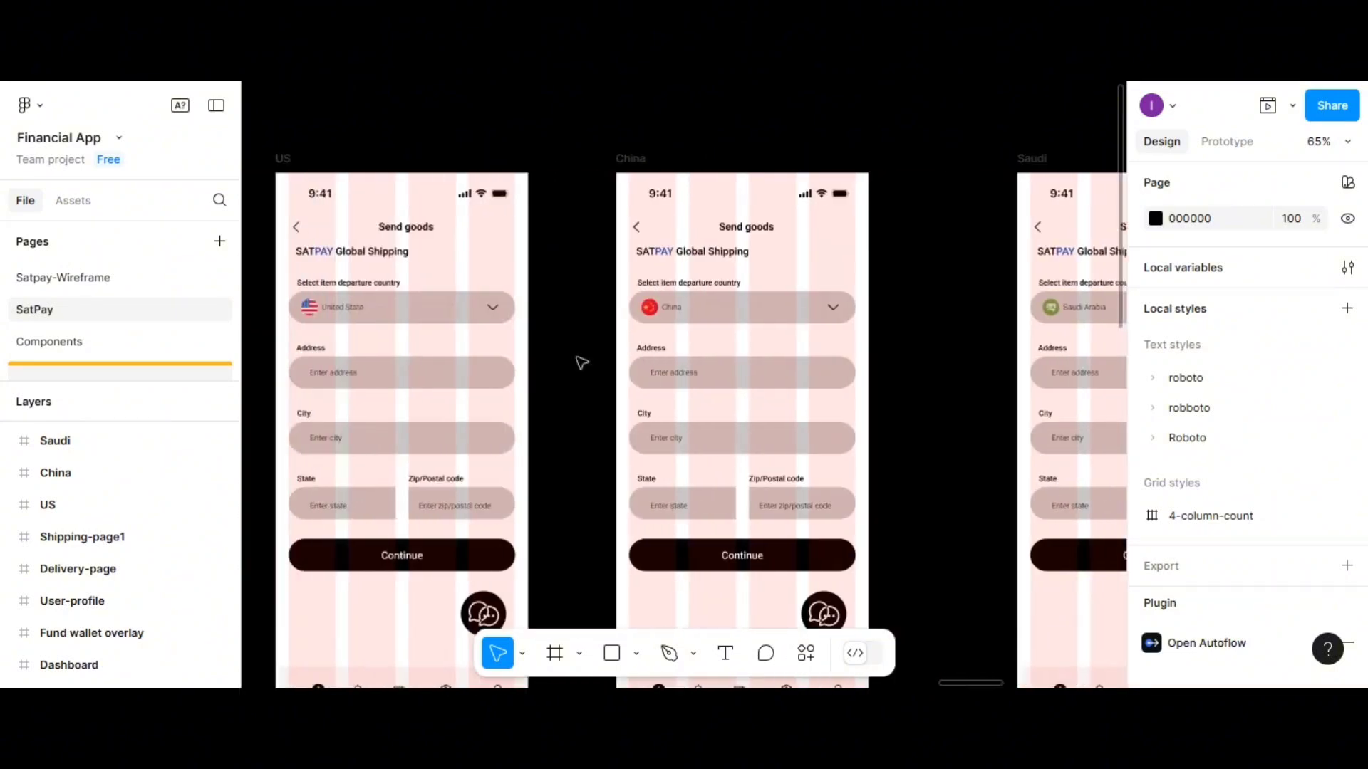
scroll(581, 363, left, 20)
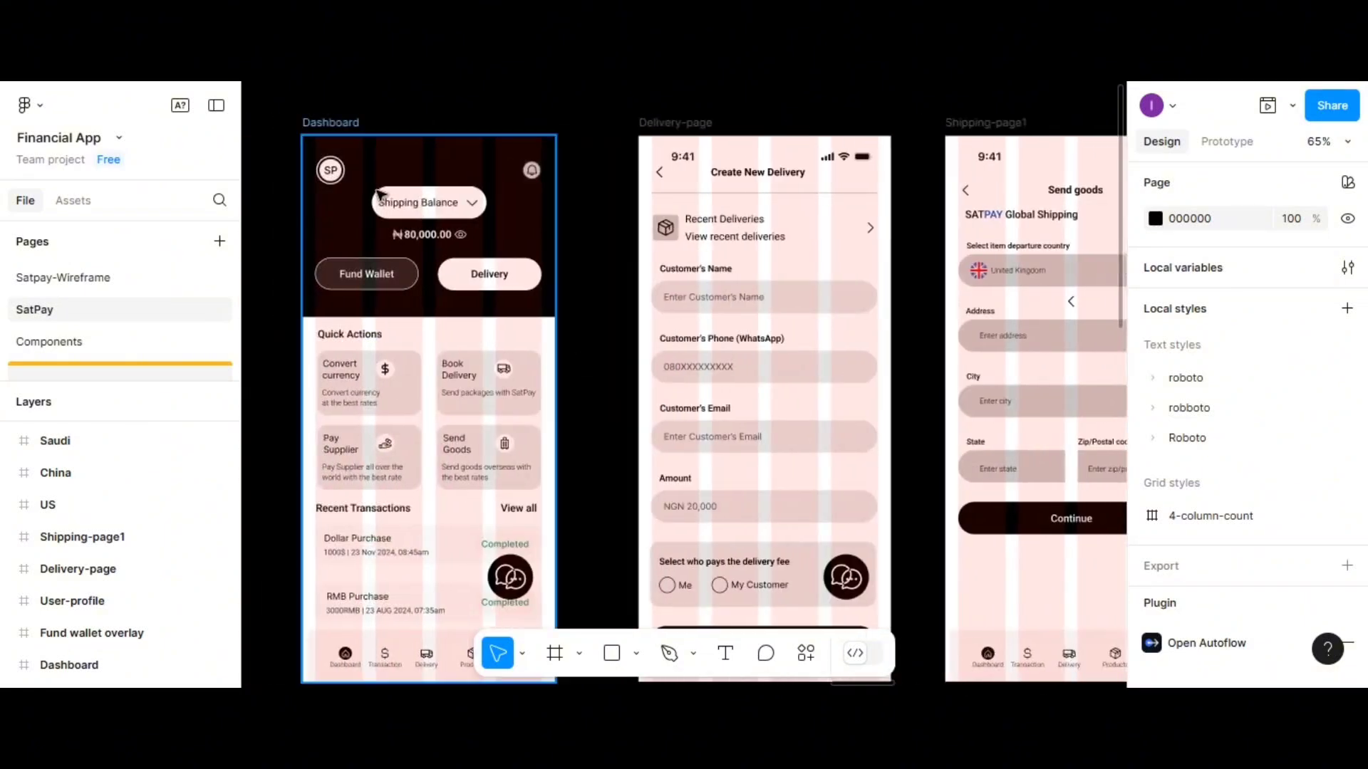
click(337, 126)
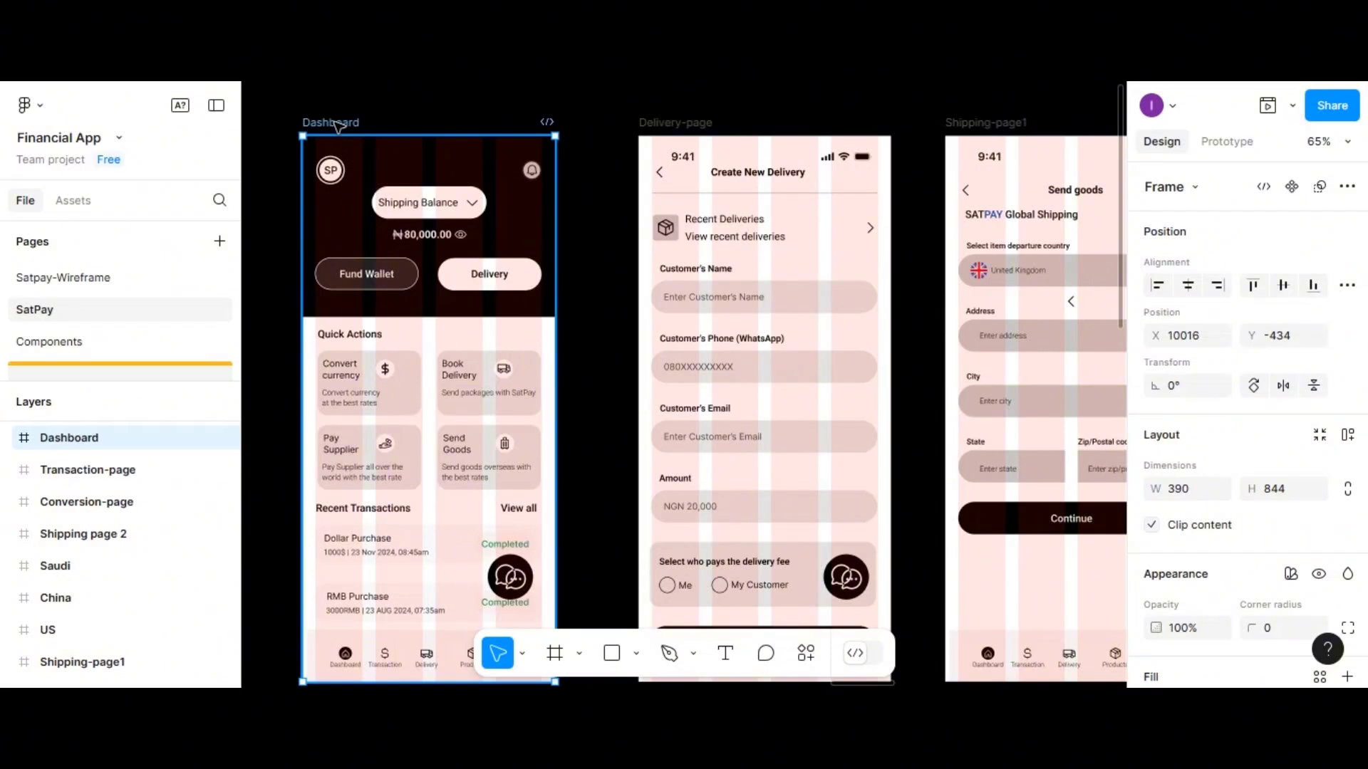
key(ctrl+d)
drag(760, 156, 830, 176)
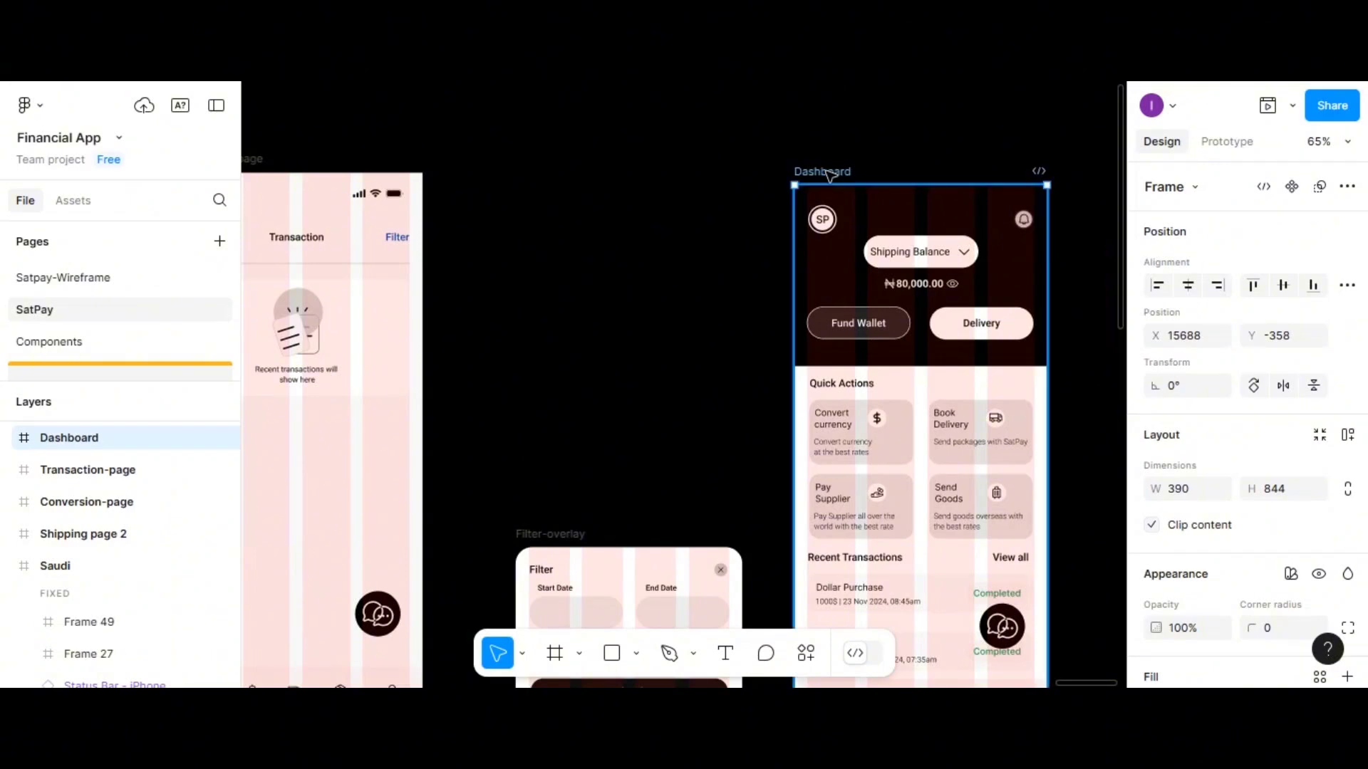
scroll(822, 176, right, 6)
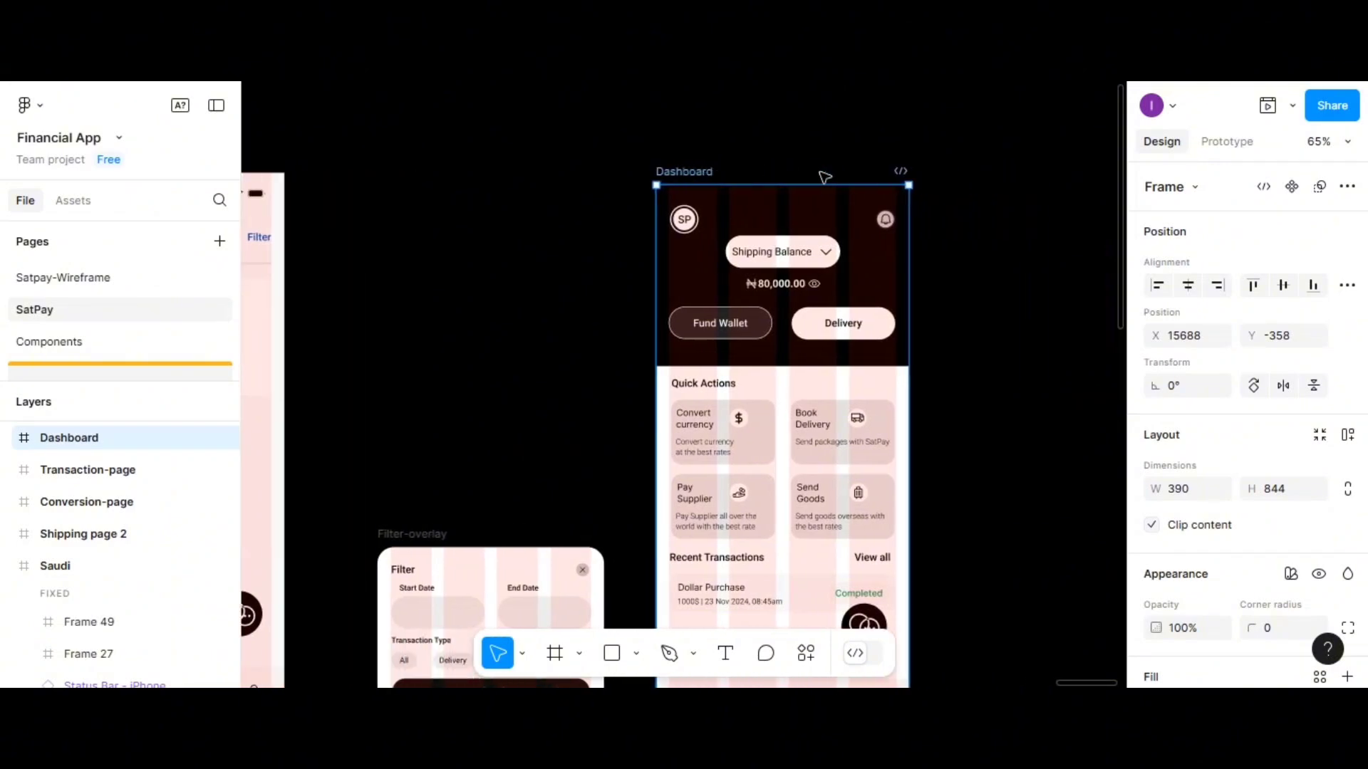
scroll(812, 173, right, 2)
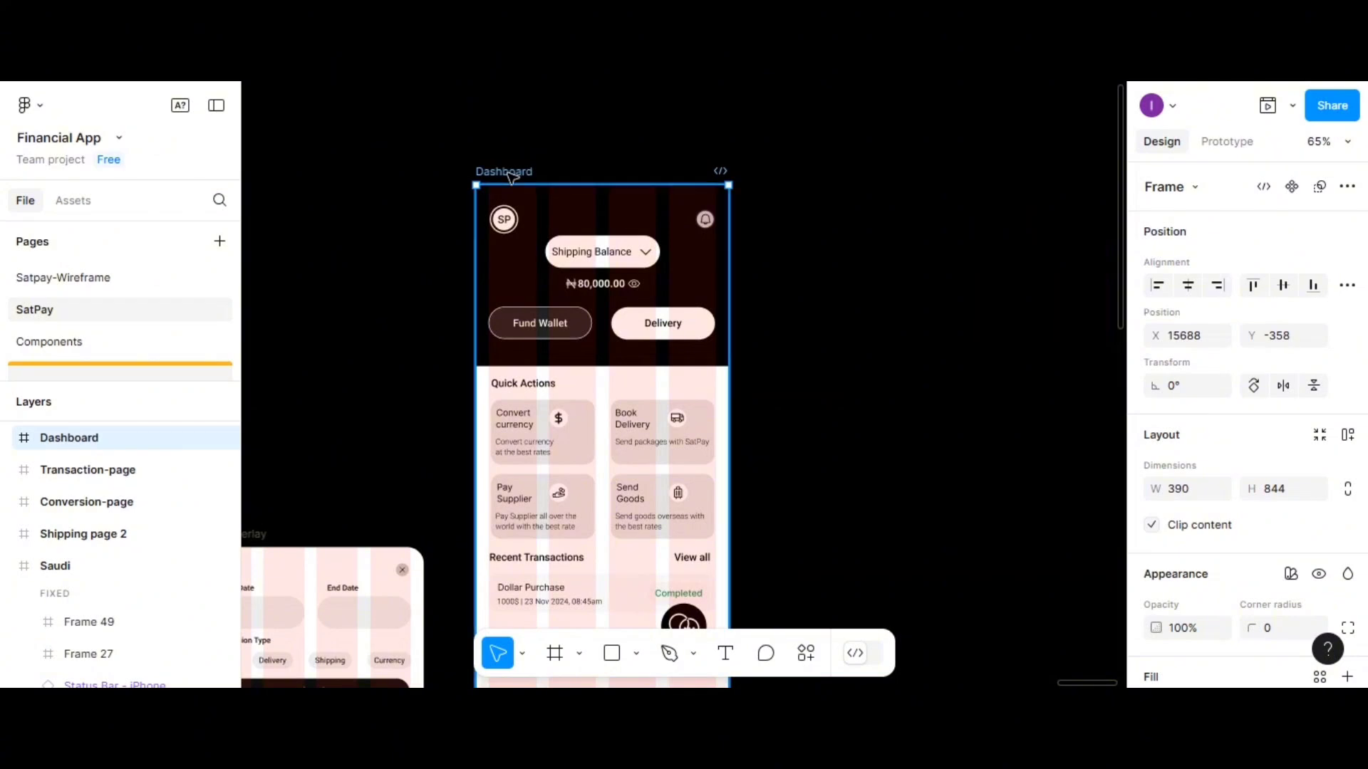
drag(510, 175, 554, 141)
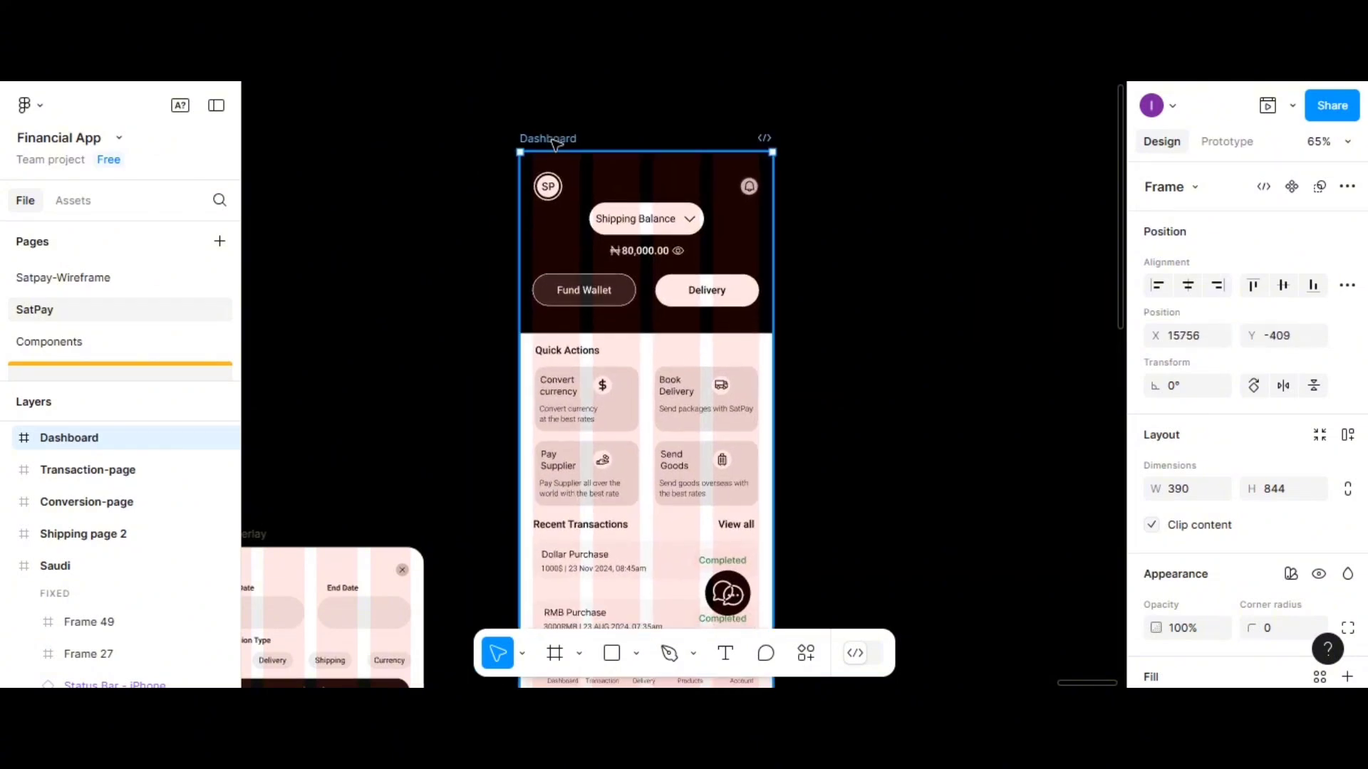
Rename the duplicated Dashboard frame as Product-page
double_click(554, 139)
text(F)
text(roduct-page)
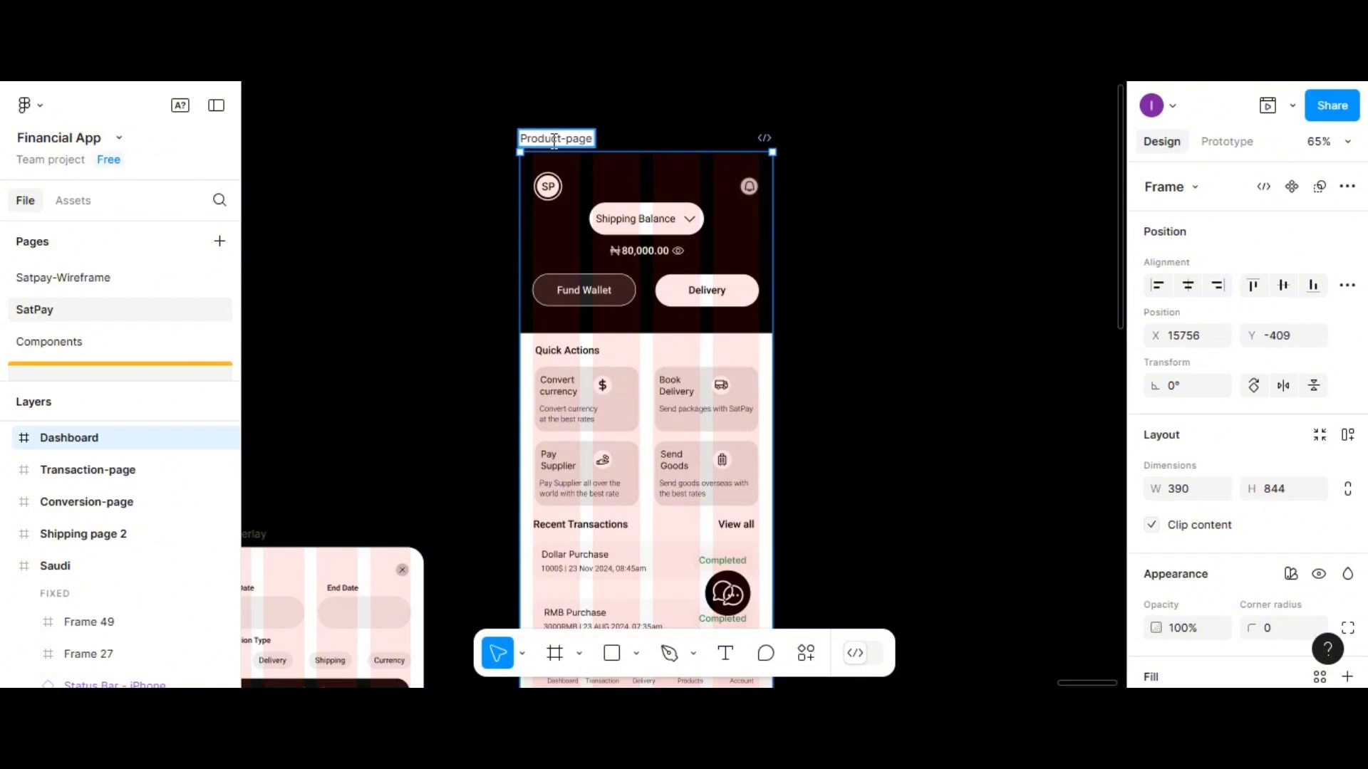
Remove the dark balance header with the Fund Wallet and Delivery buttons from the Product-page frame
click(564, 235)
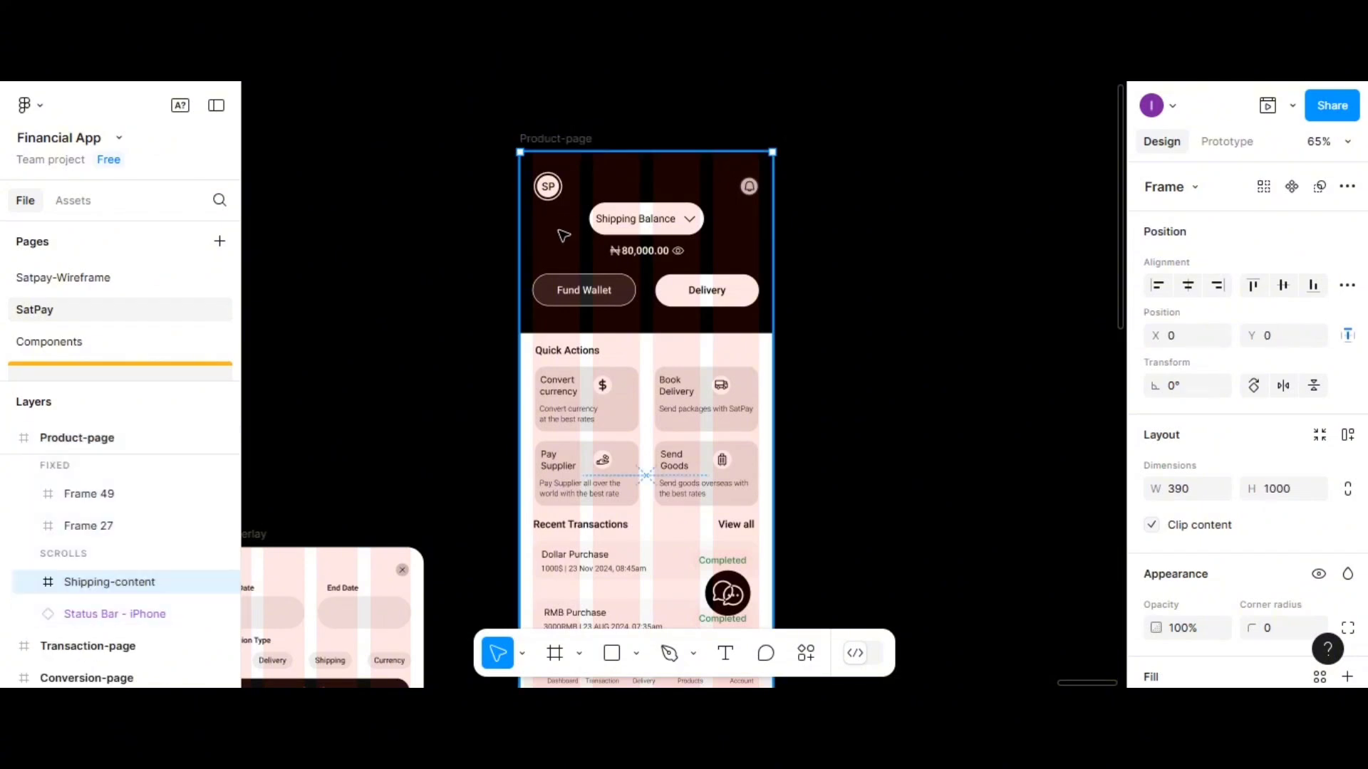
click(563, 235)
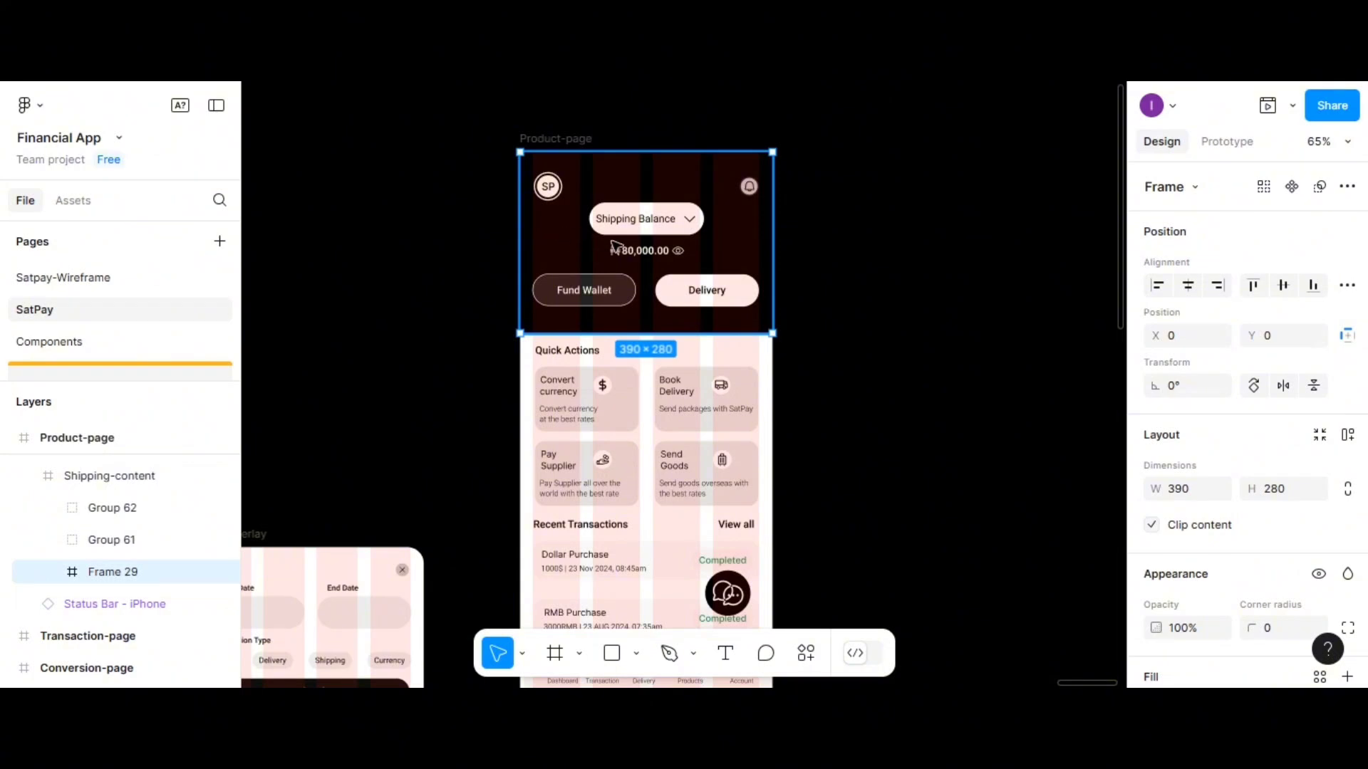
drag(789, 252, 878, 245)
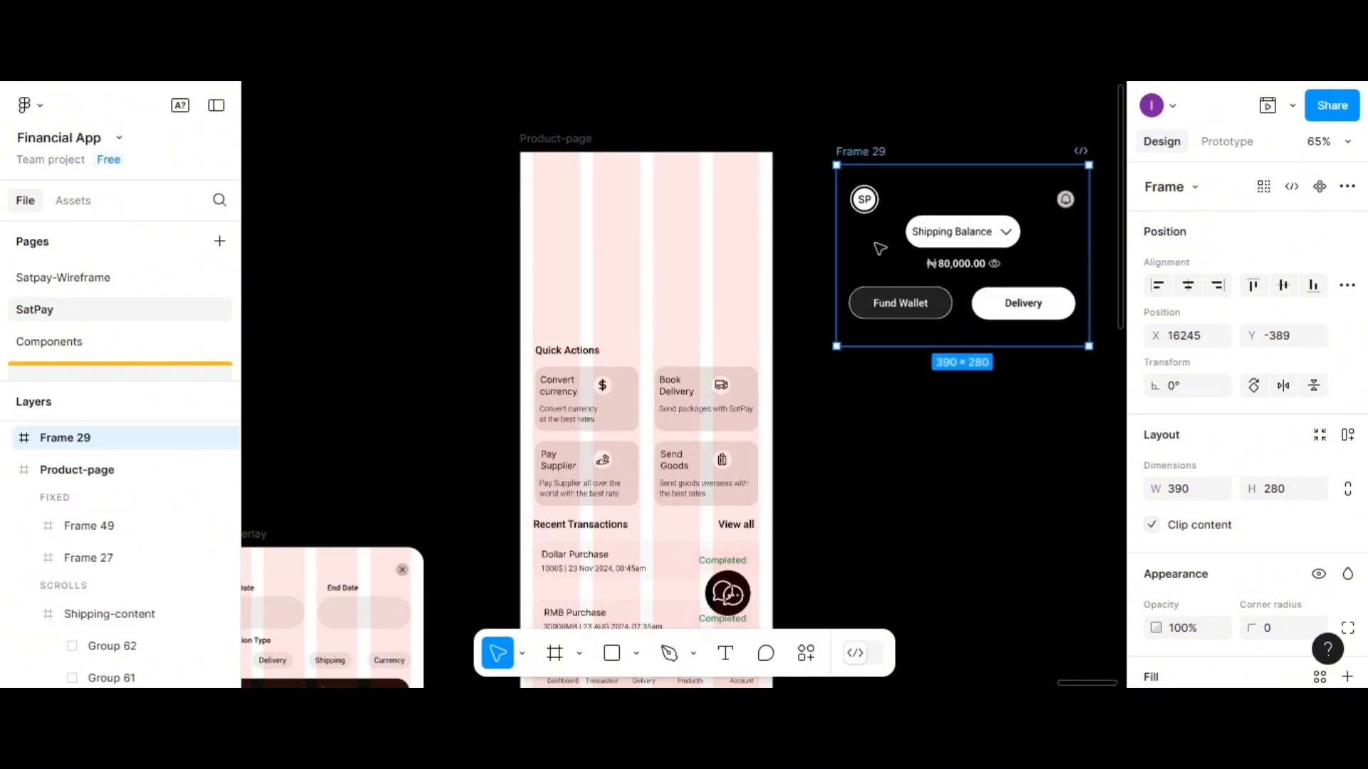
key(Delete)
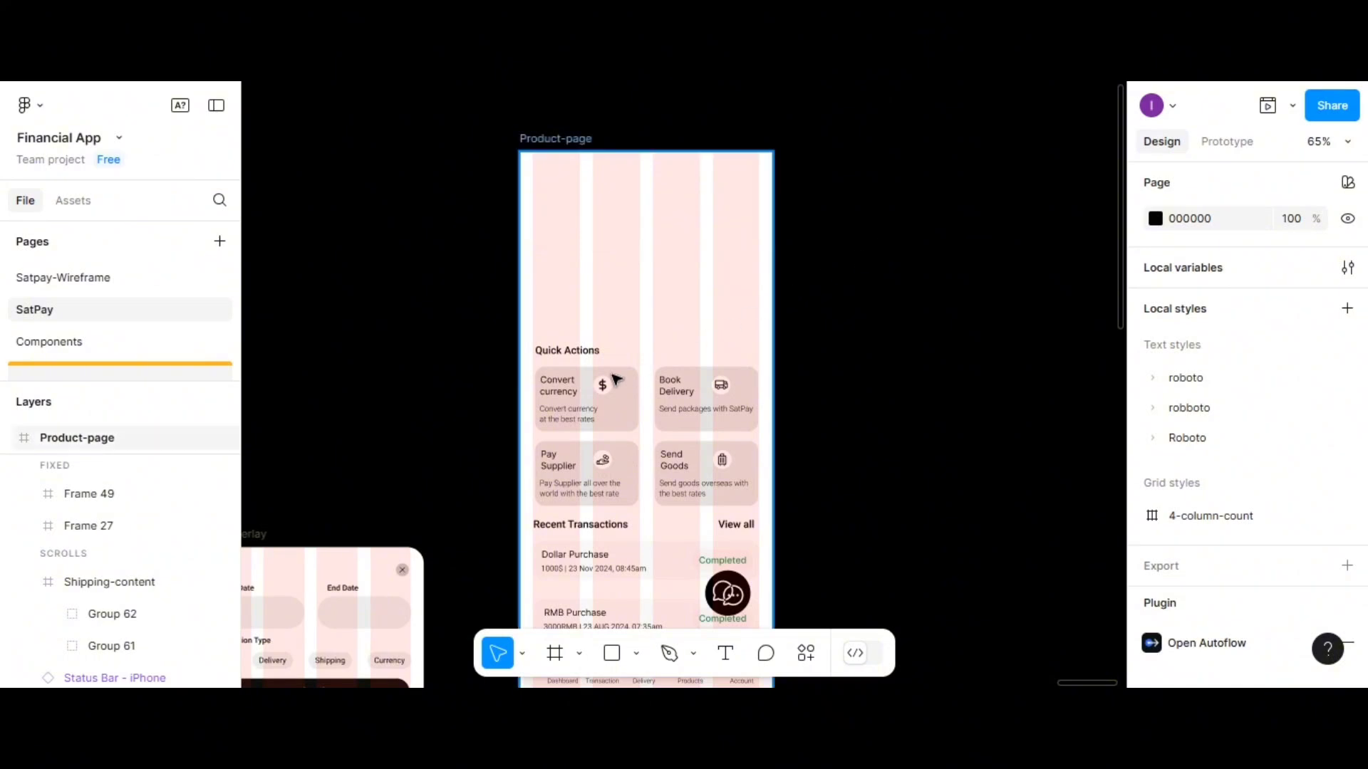
Delete the floating chat button's frame from the Product-page
scroll(594, 385, down, 1)
scroll(595, 386, down, 5)
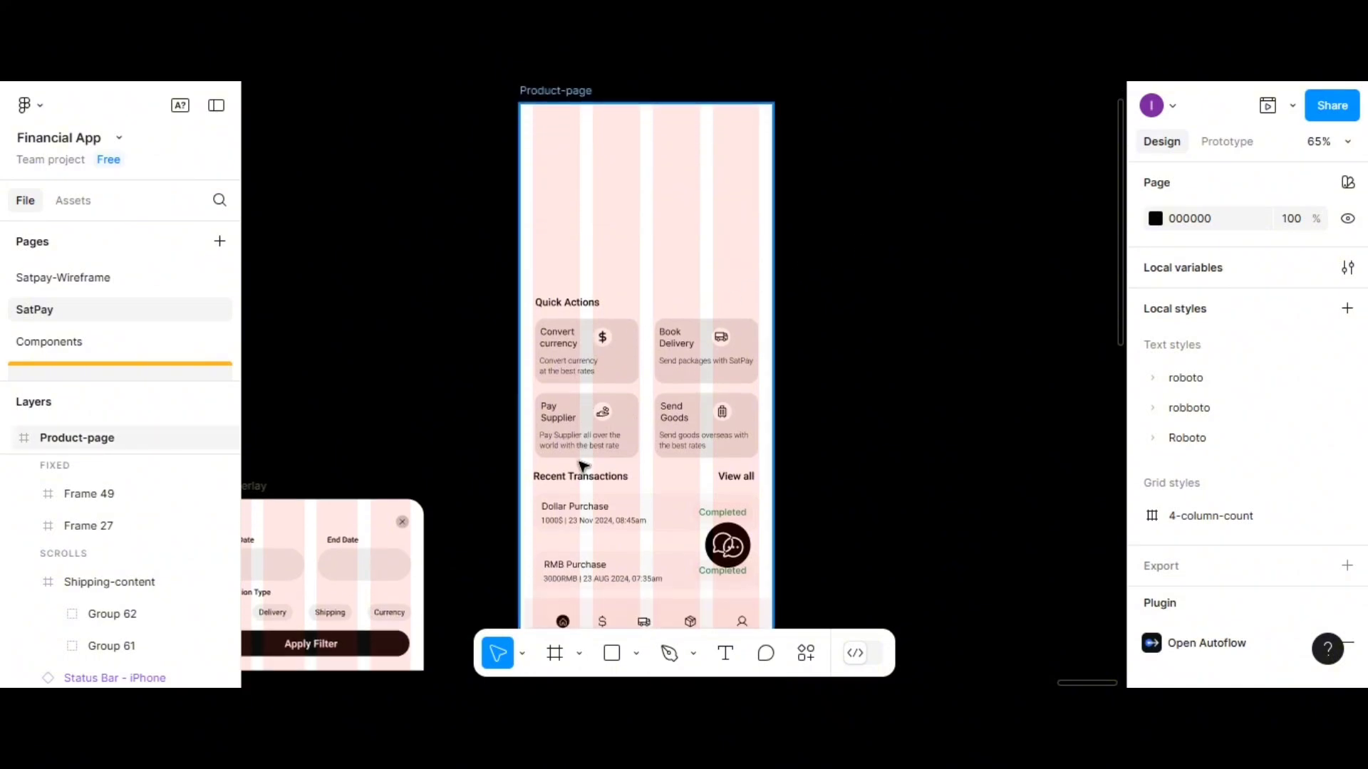
click(583, 468)
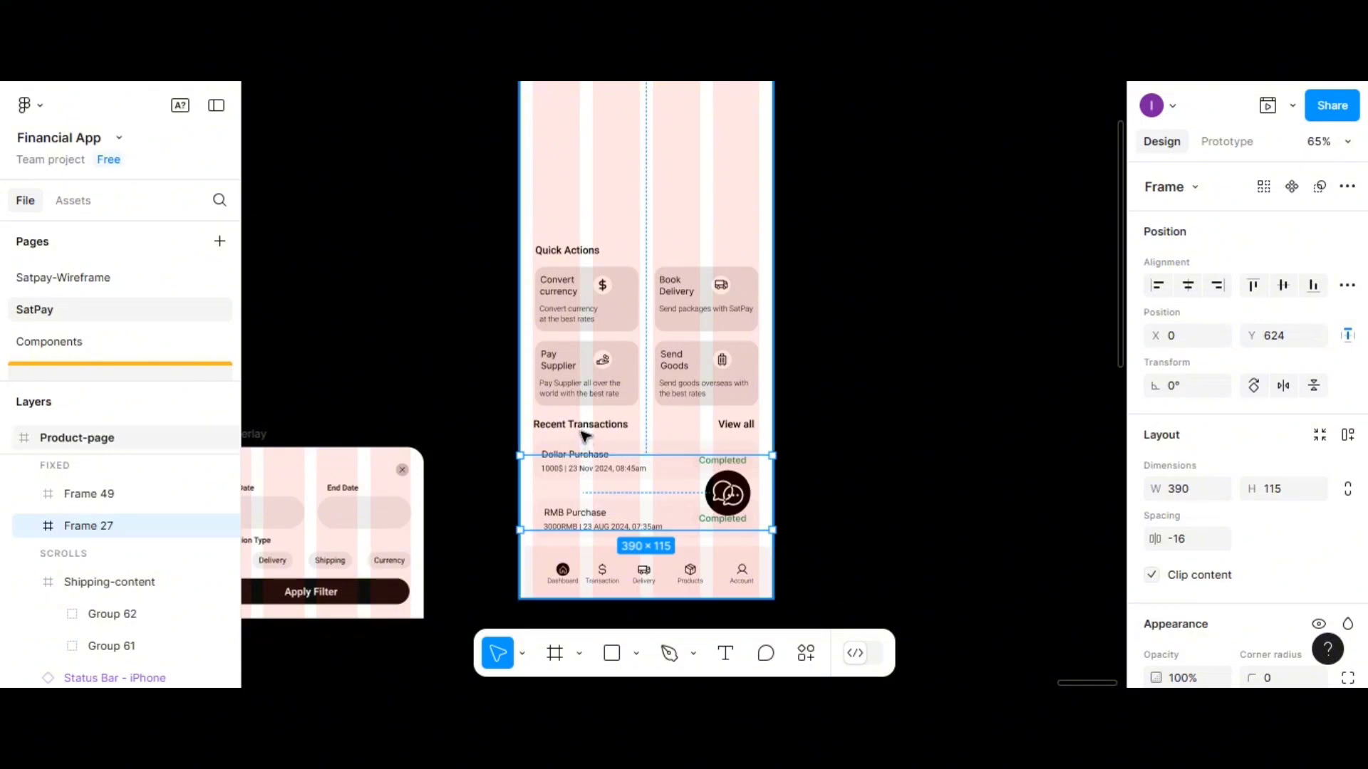
key(Escape)
click(574, 461)
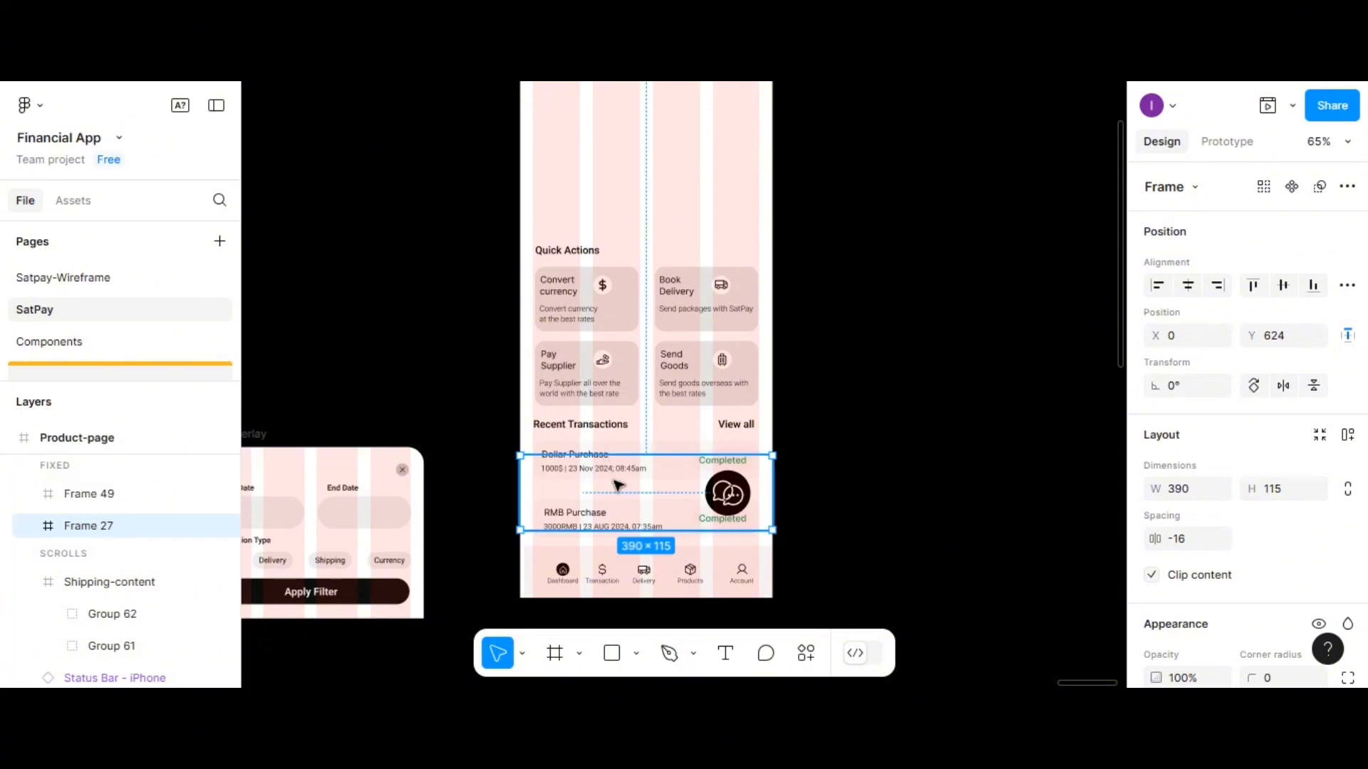
click(861, 399)
click(613, 476)
key(Delete)
Delete the Recent Transactions group from the Product-page
click(590, 432)
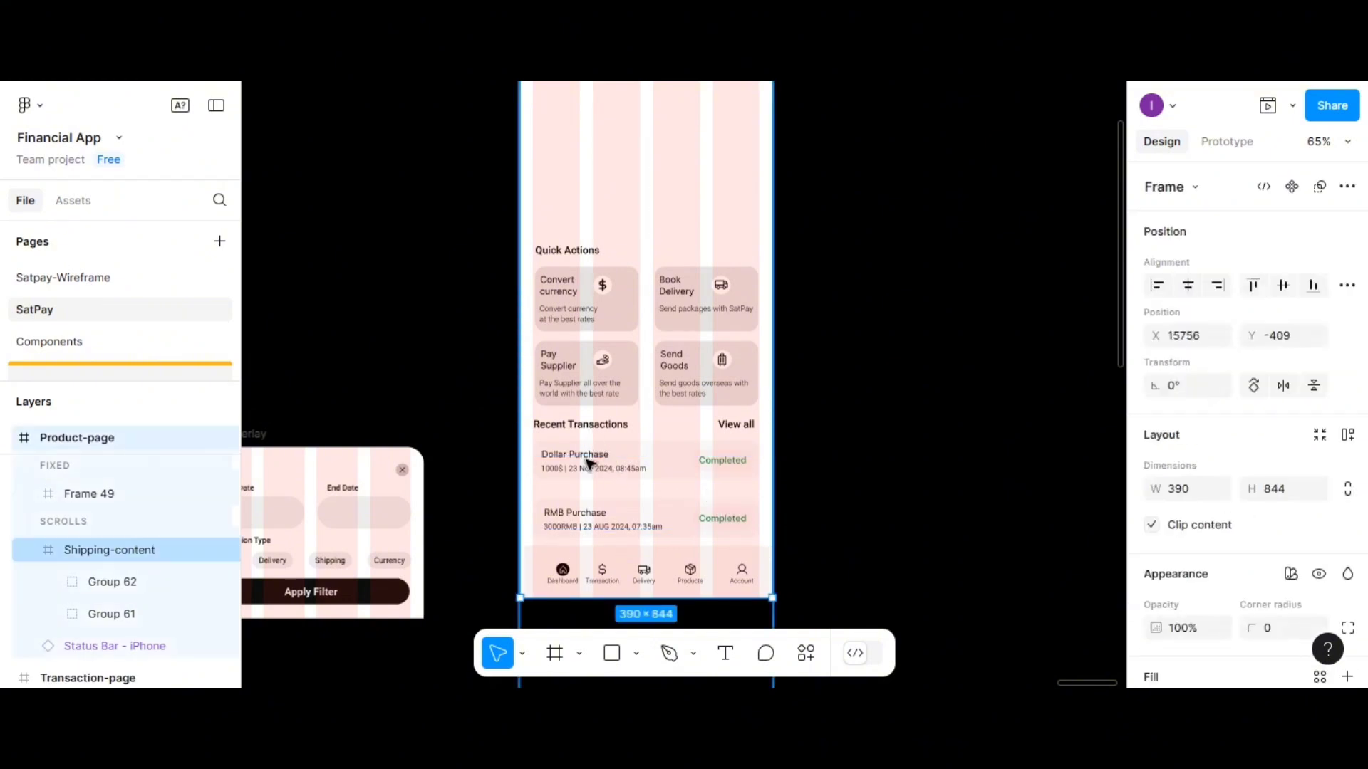
click(589, 464)
key(Delete)
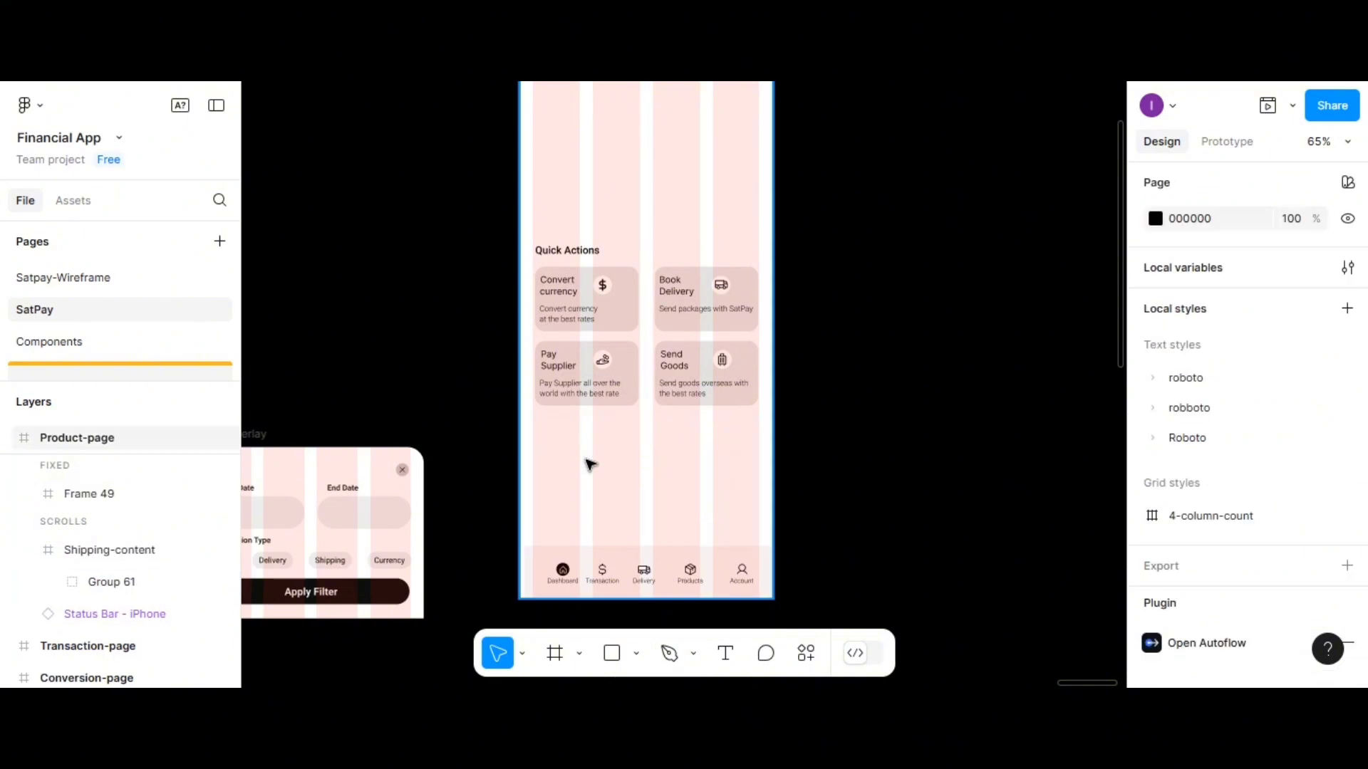
Delete the Quick Actions heading above the service cards on the Product-page
click(561, 252)
click(560, 252)
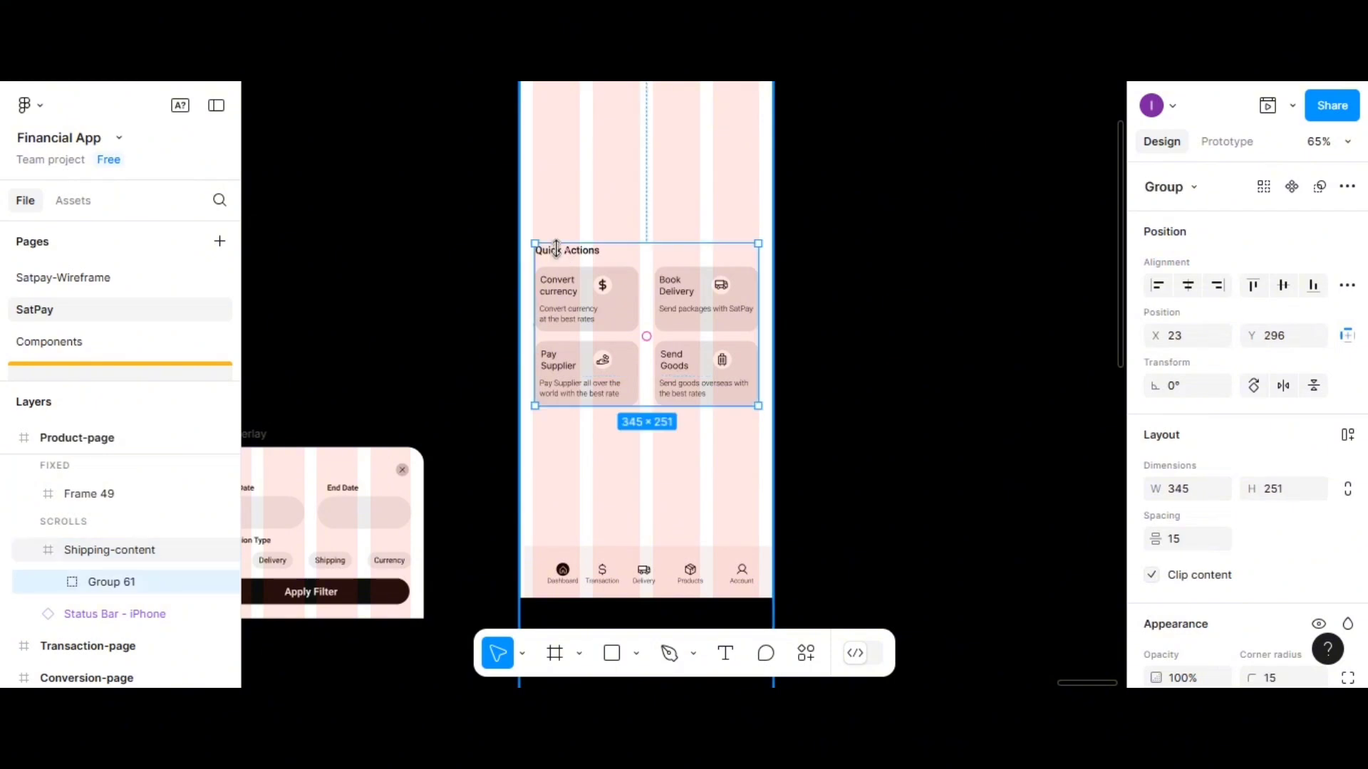
click(584, 255)
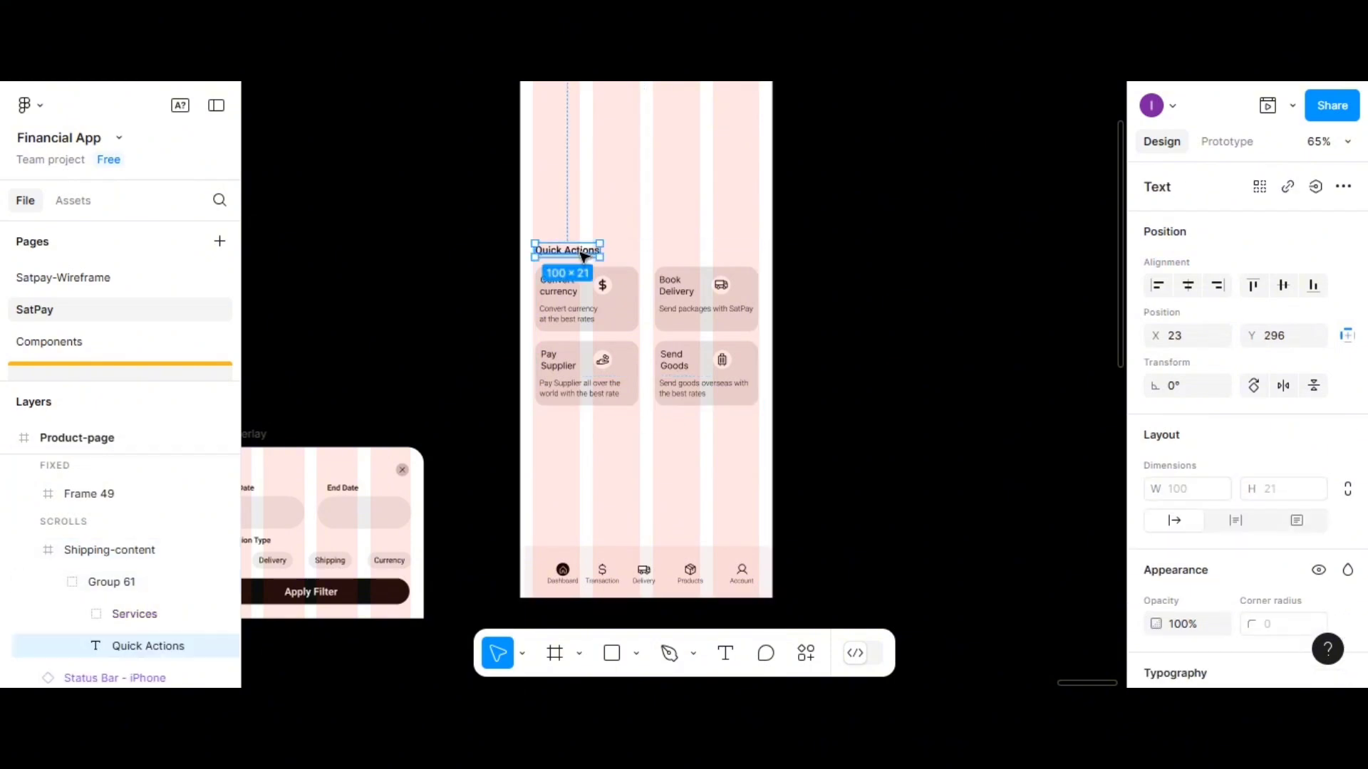
key(Delete)
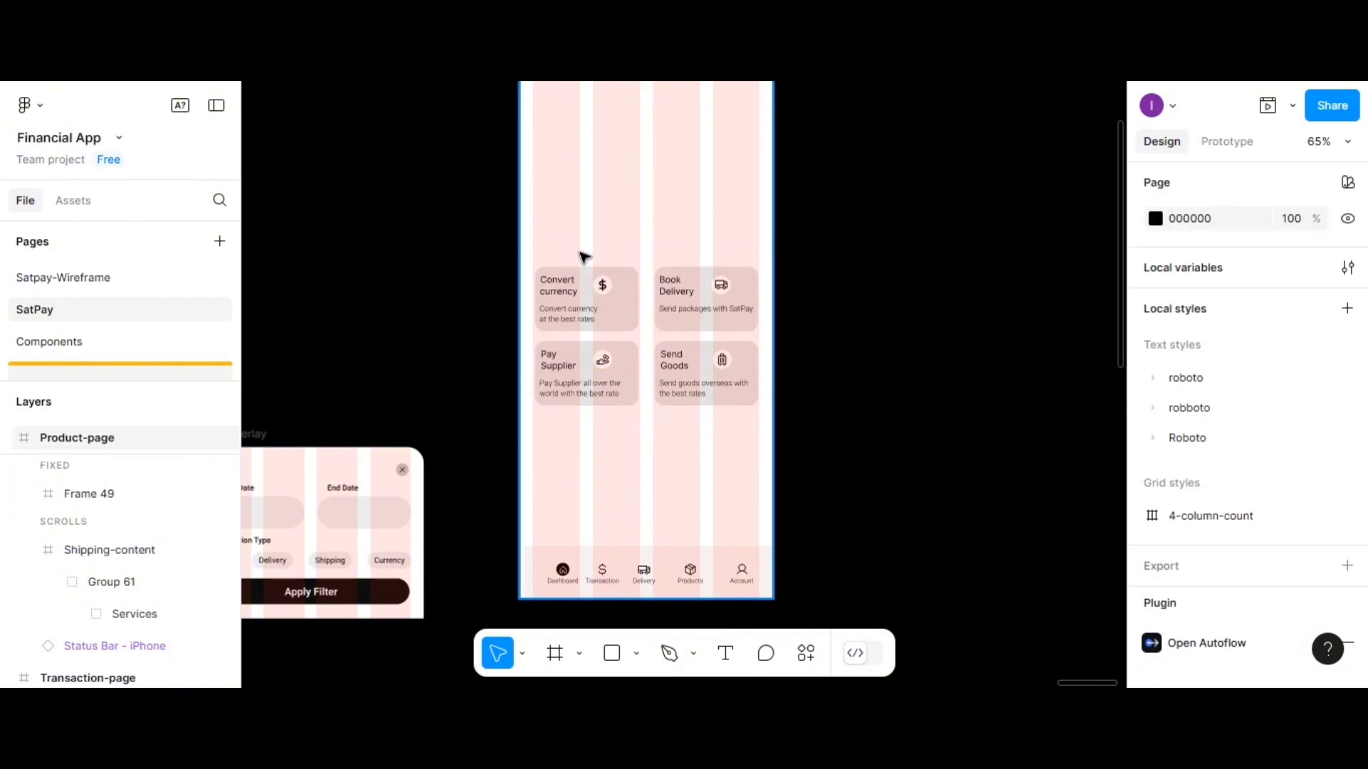
Move the Services group of four cards up the Product-page to about X 22, Y 204
click(607, 327)
click(607, 327)
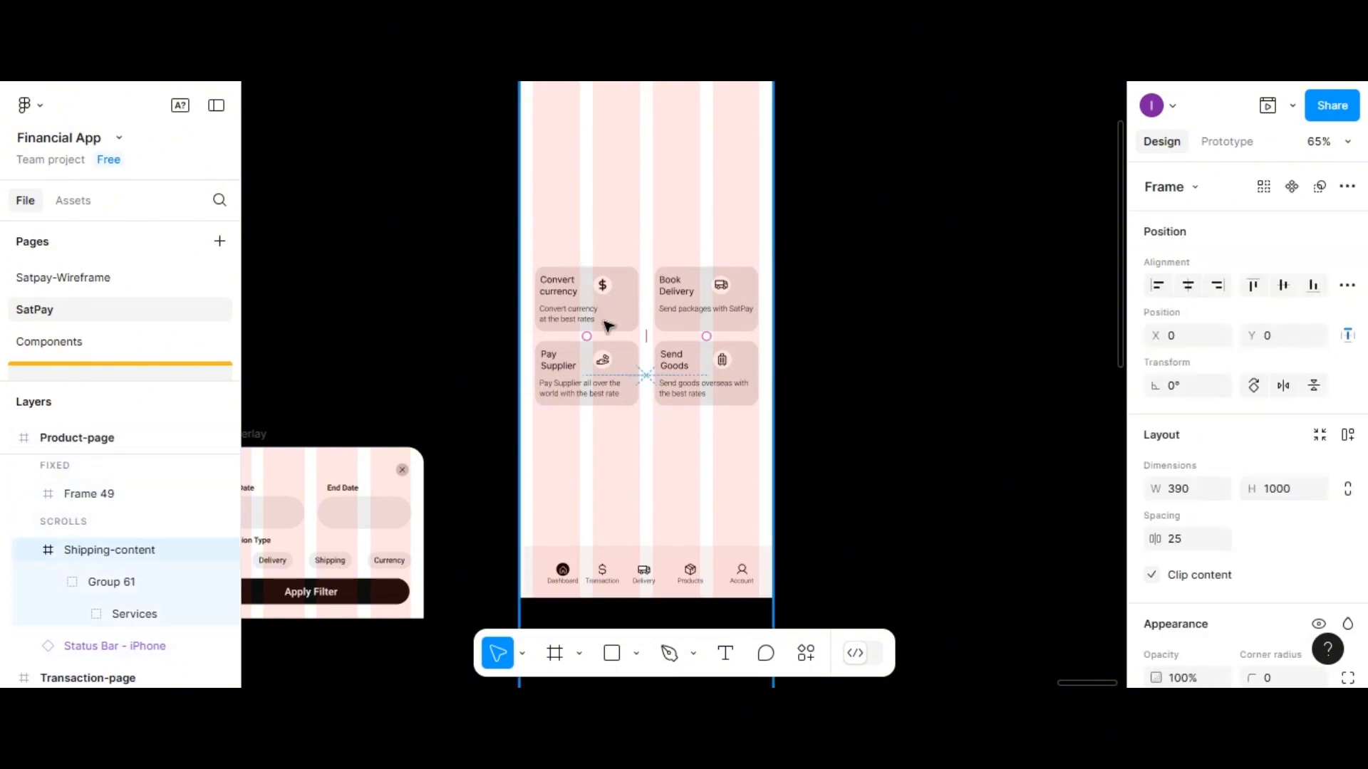
click(608, 327)
click(608, 326)
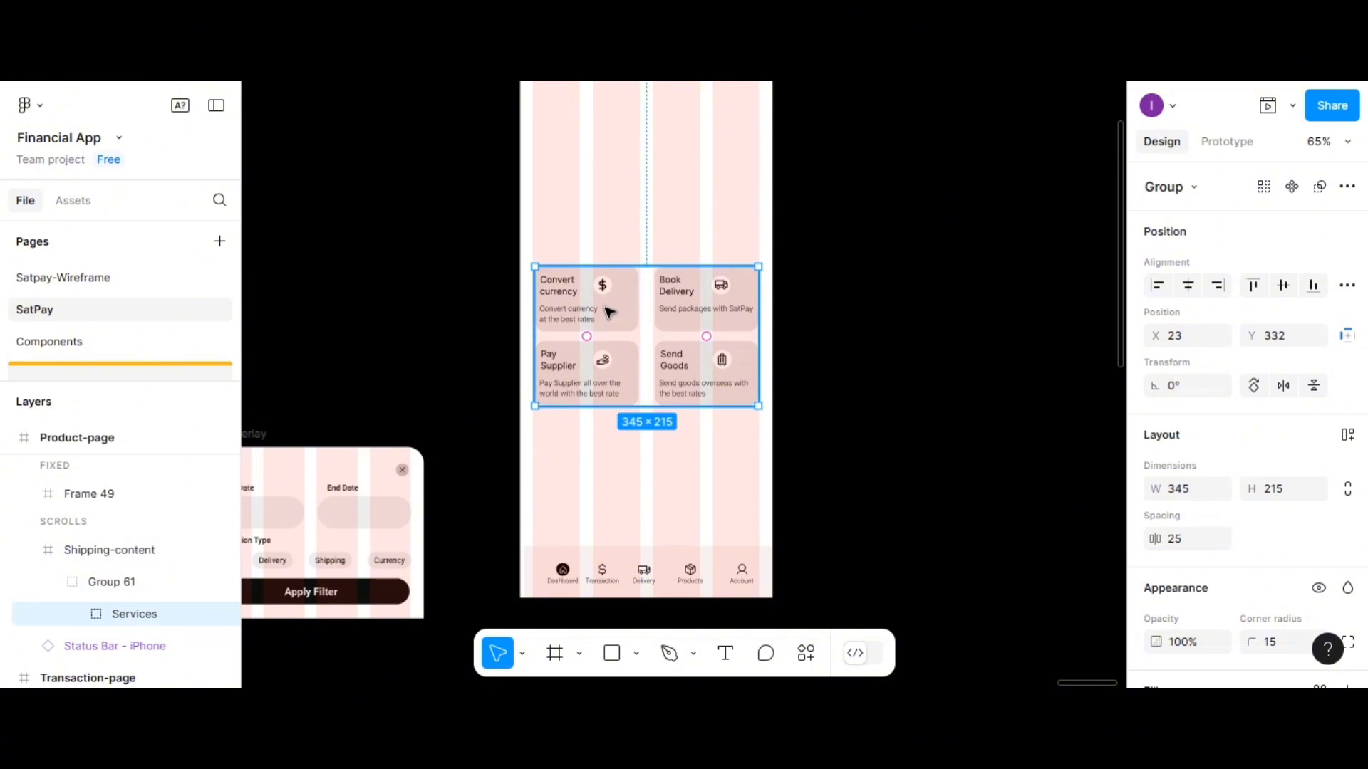
mouse_move(608, 312)
mouse_down()
mouse_move(608, 235)
mouse_move(611, 304)
mouse_up()
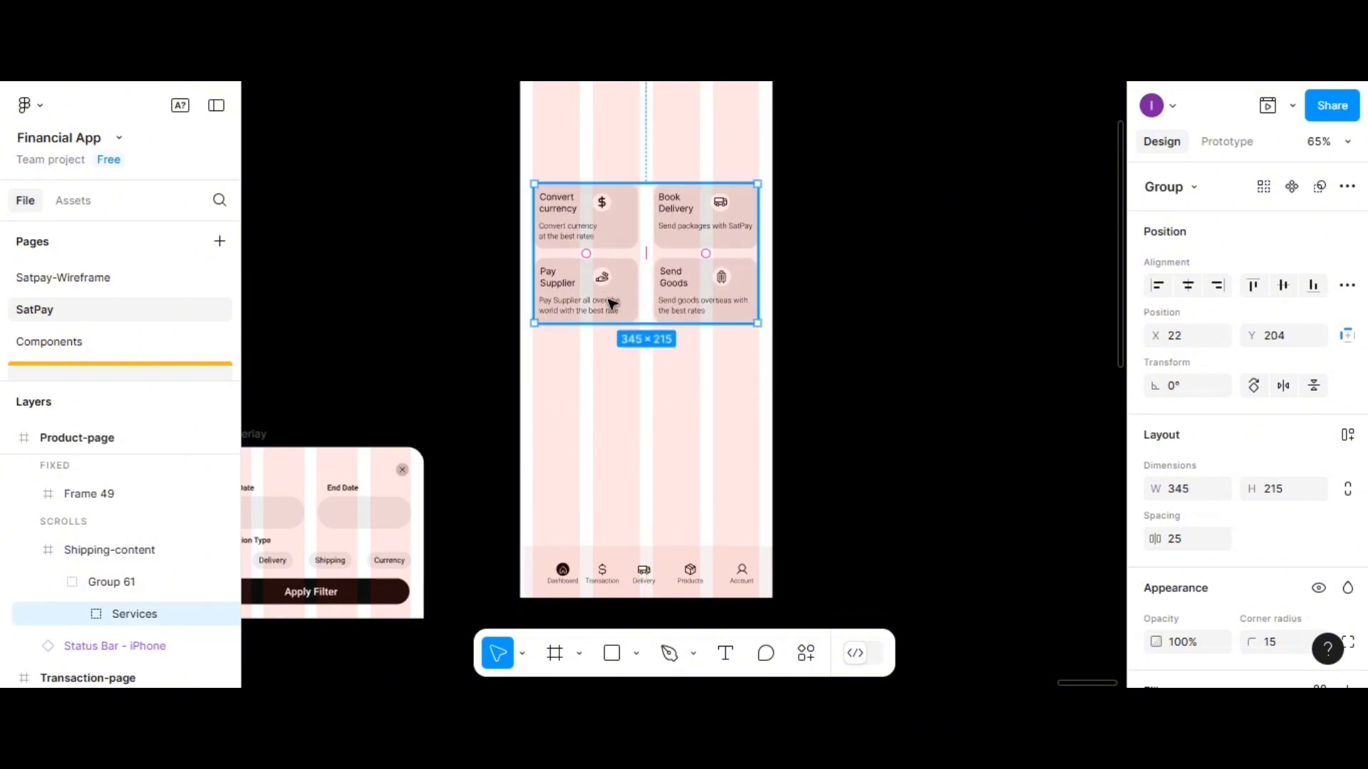
Copy the header frame with the back arrow, title and Filter link from the Transaction-page onto the Product-page
scroll(609, 349, left, 5)
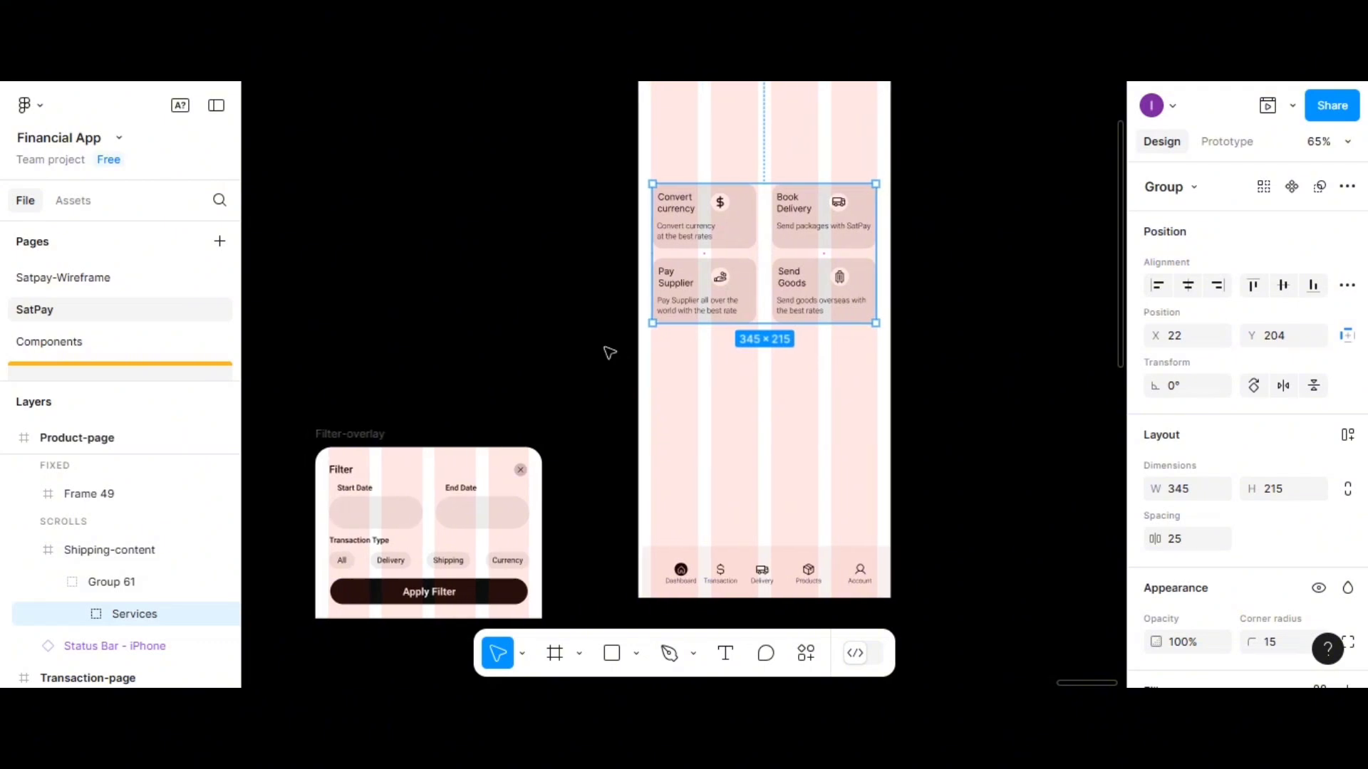
scroll(609, 352, left, 12)
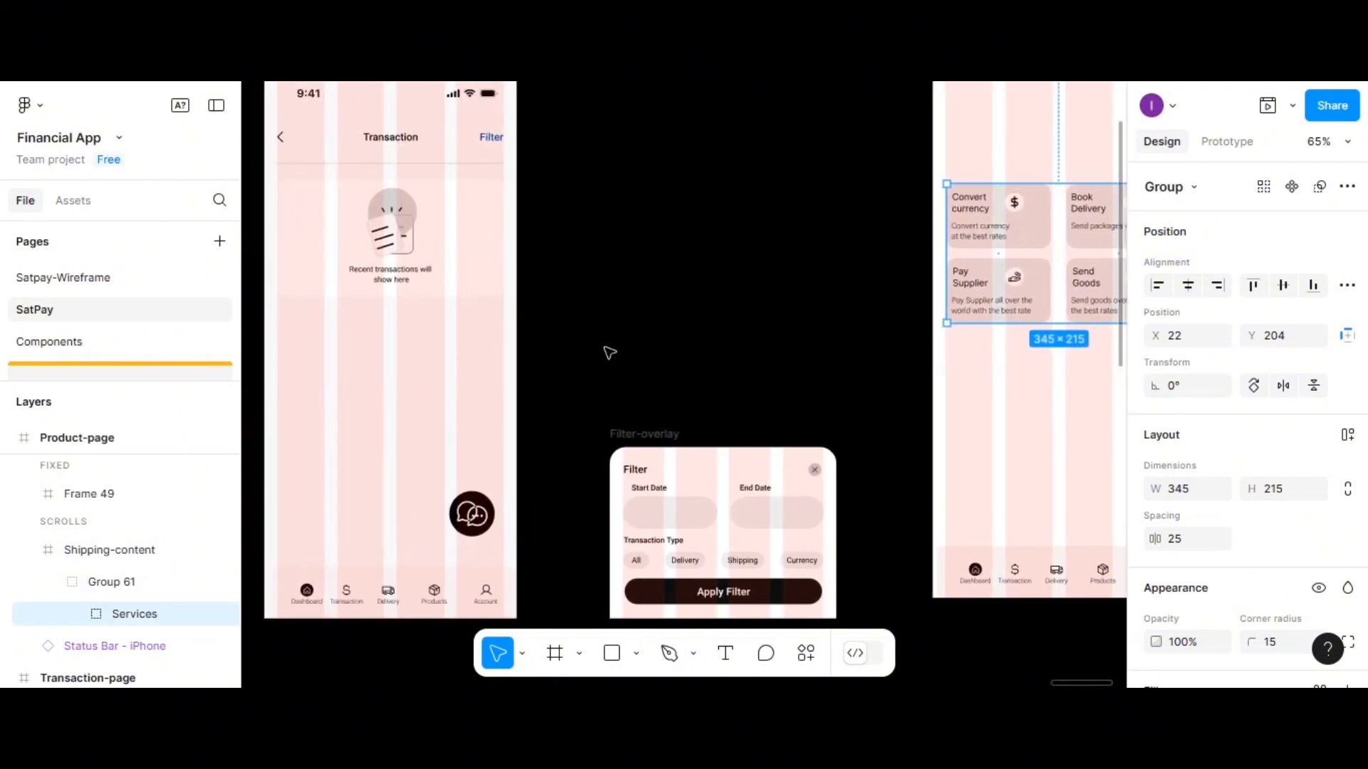
scroll(609, 352, left, 1)
click(416, 151)
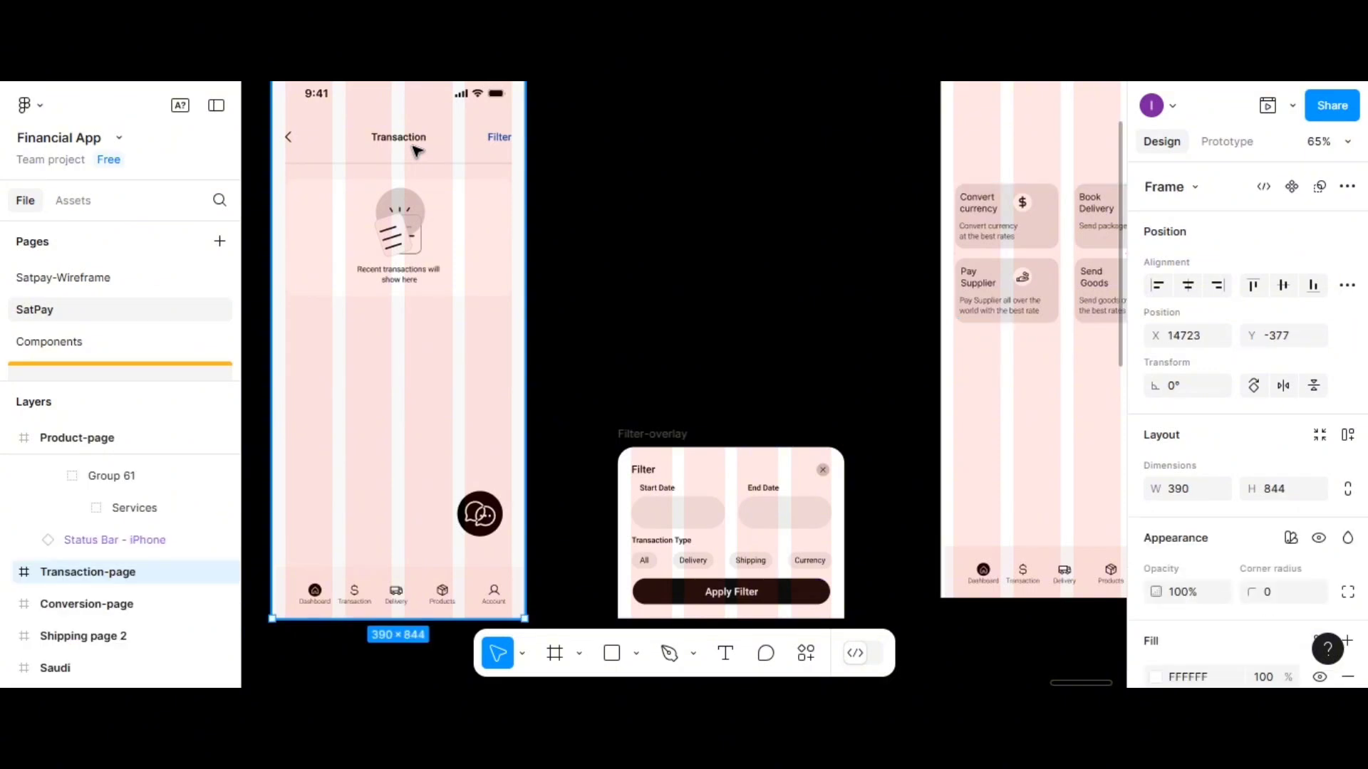
double_click(417, 151)
double_click(416, 151)
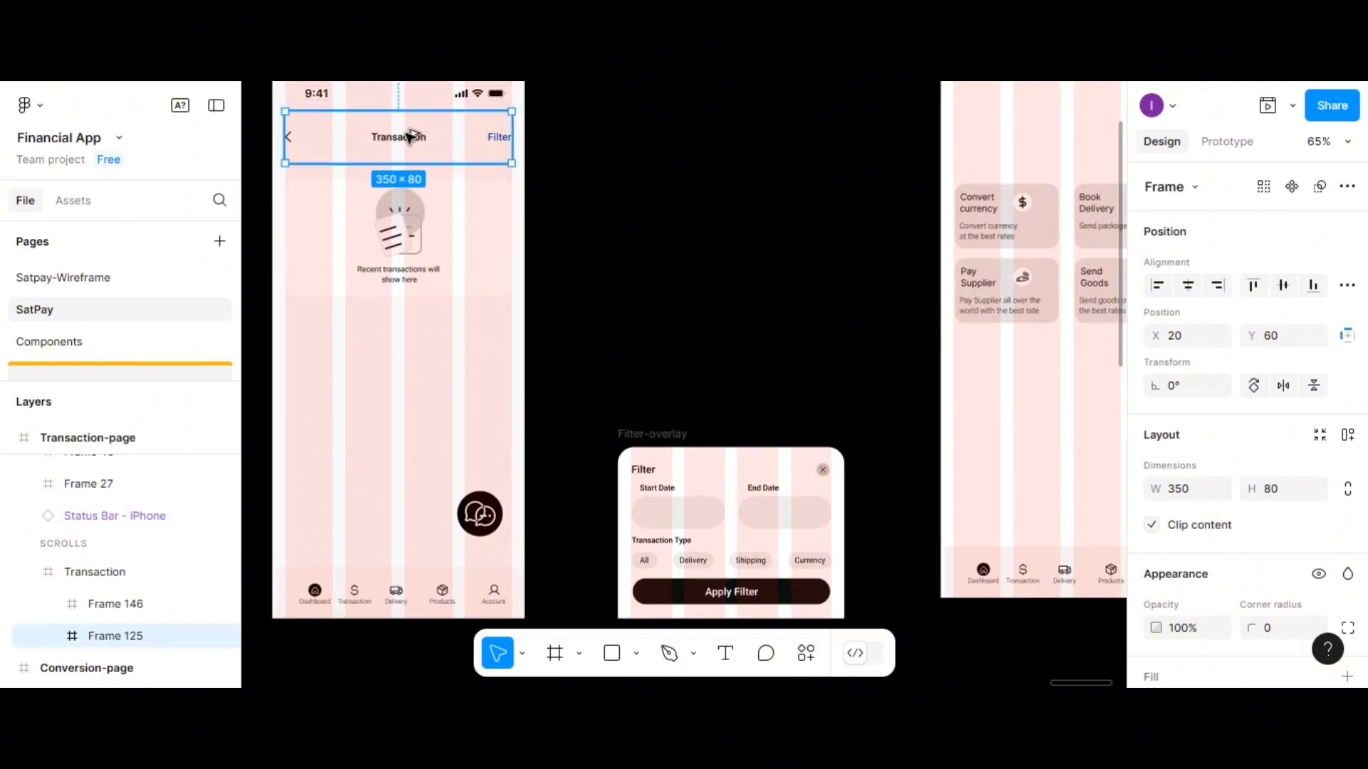
drag(490, 136, 1050, 149)
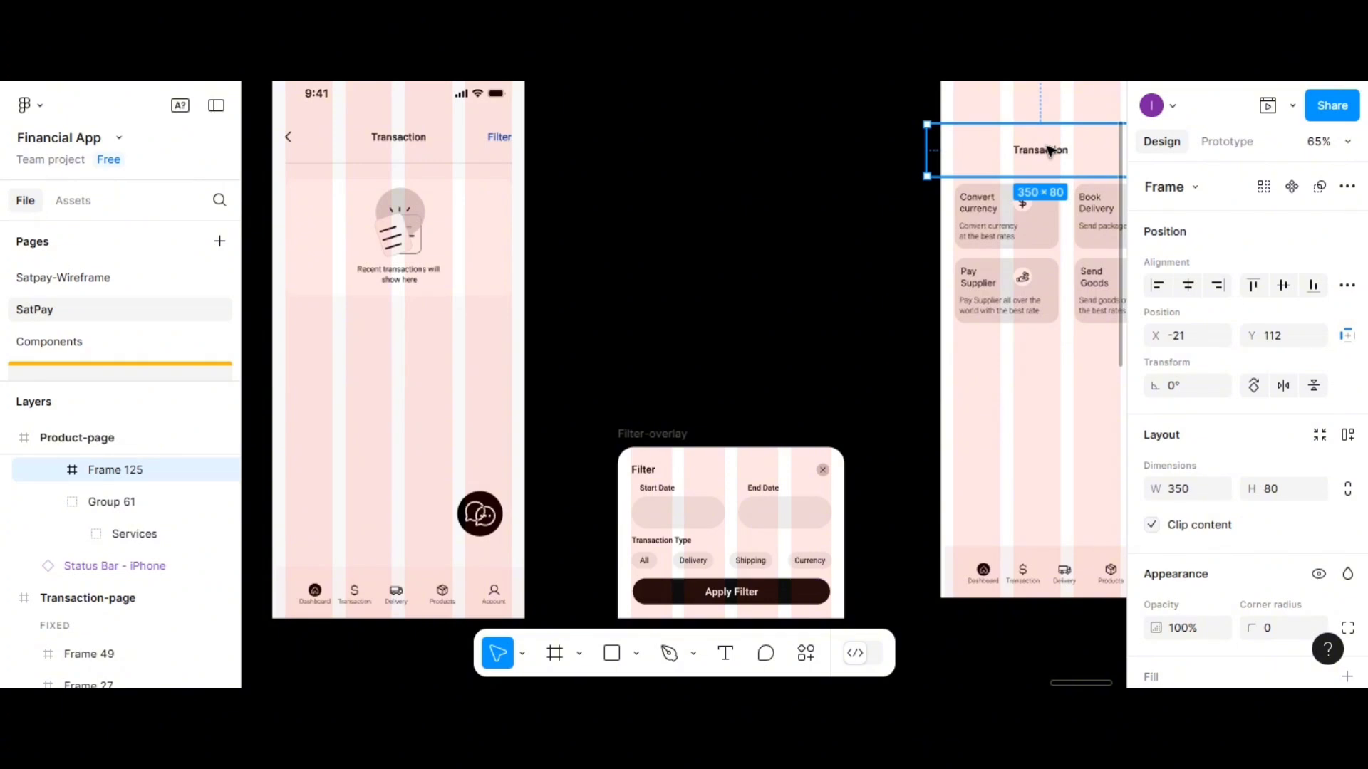
Align the copied header within the Product-page columns, above the service cards, at about X 20, Y 49
scroll(1047, 150, right, 5)
scroll(864, 232, up, 1)
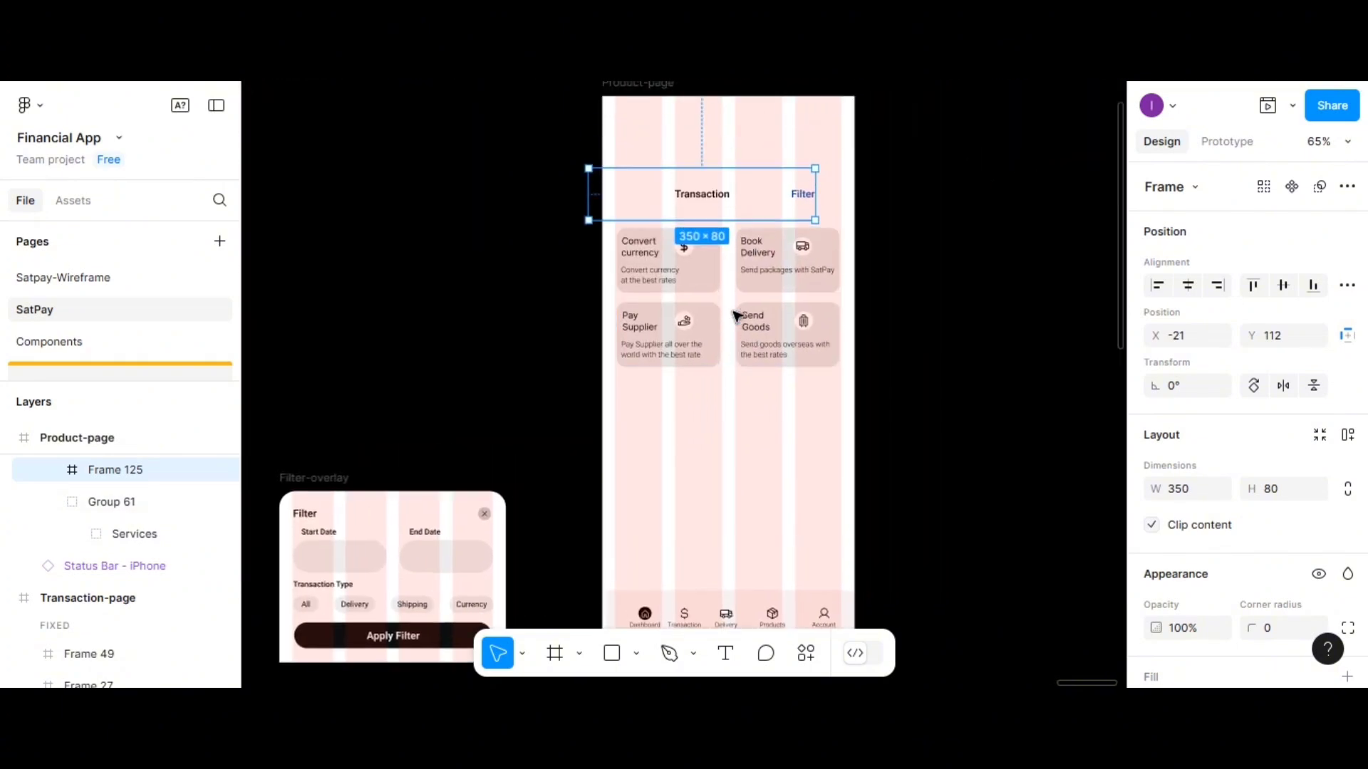
scroll(736, 315, up, 1)
drag(696, 285, 725, 243)
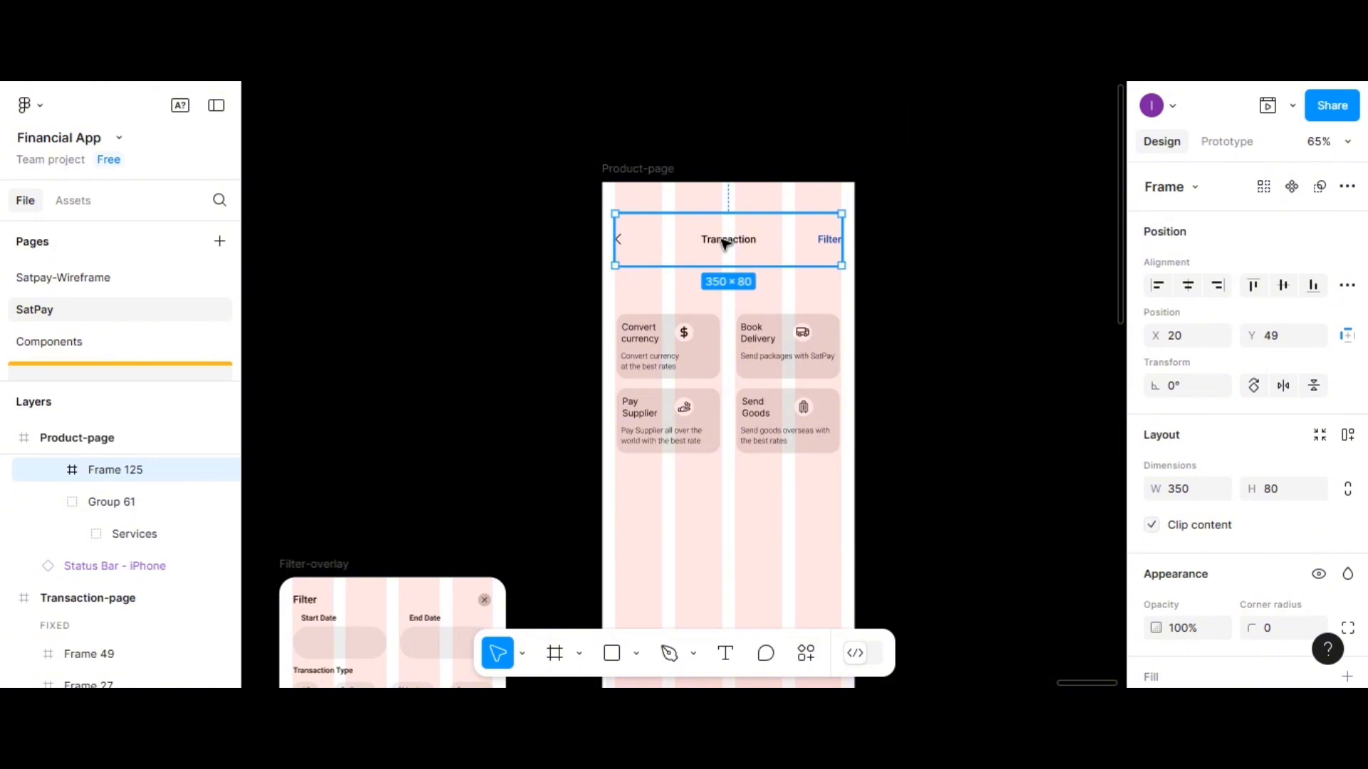
Change the Product-page header title text to "Products"
double_click(725, 243)
double_click(725, 243)
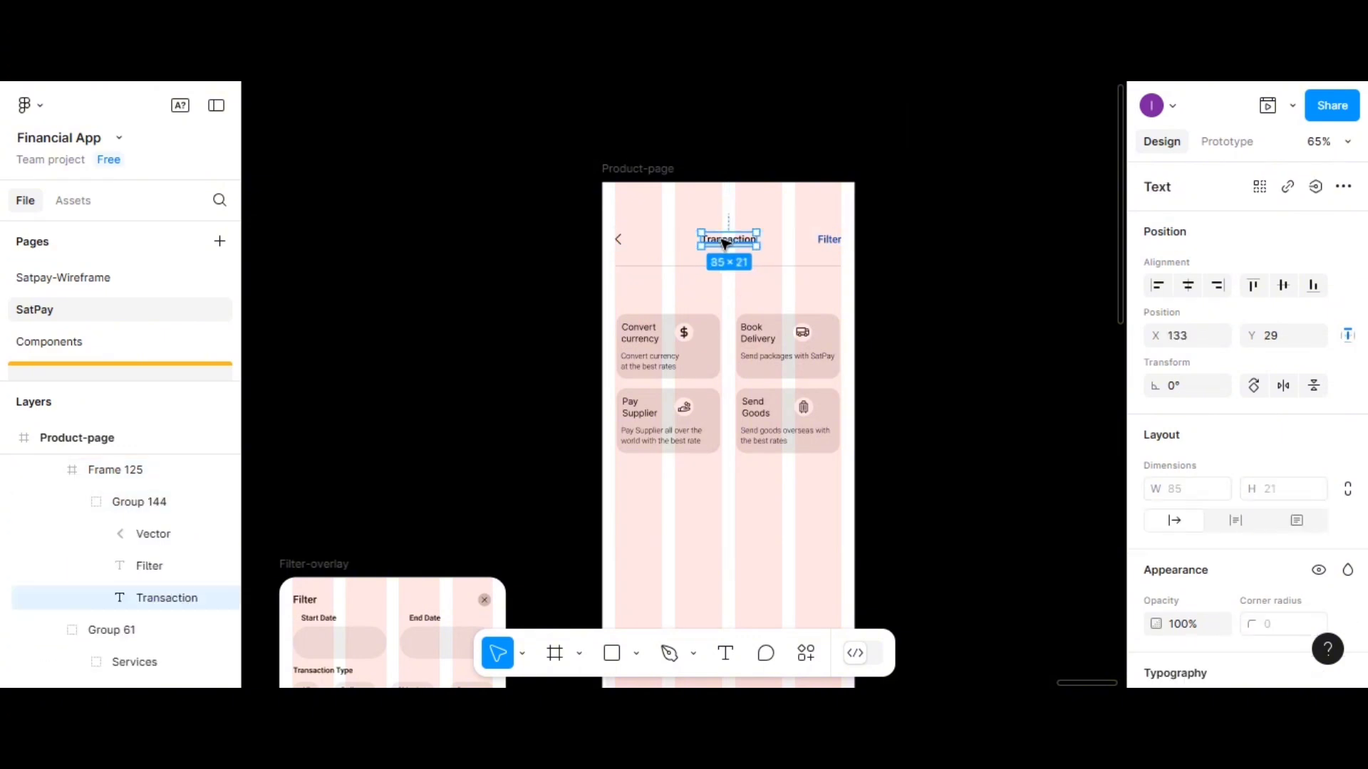
double_click(725, 243)
text(Pr)
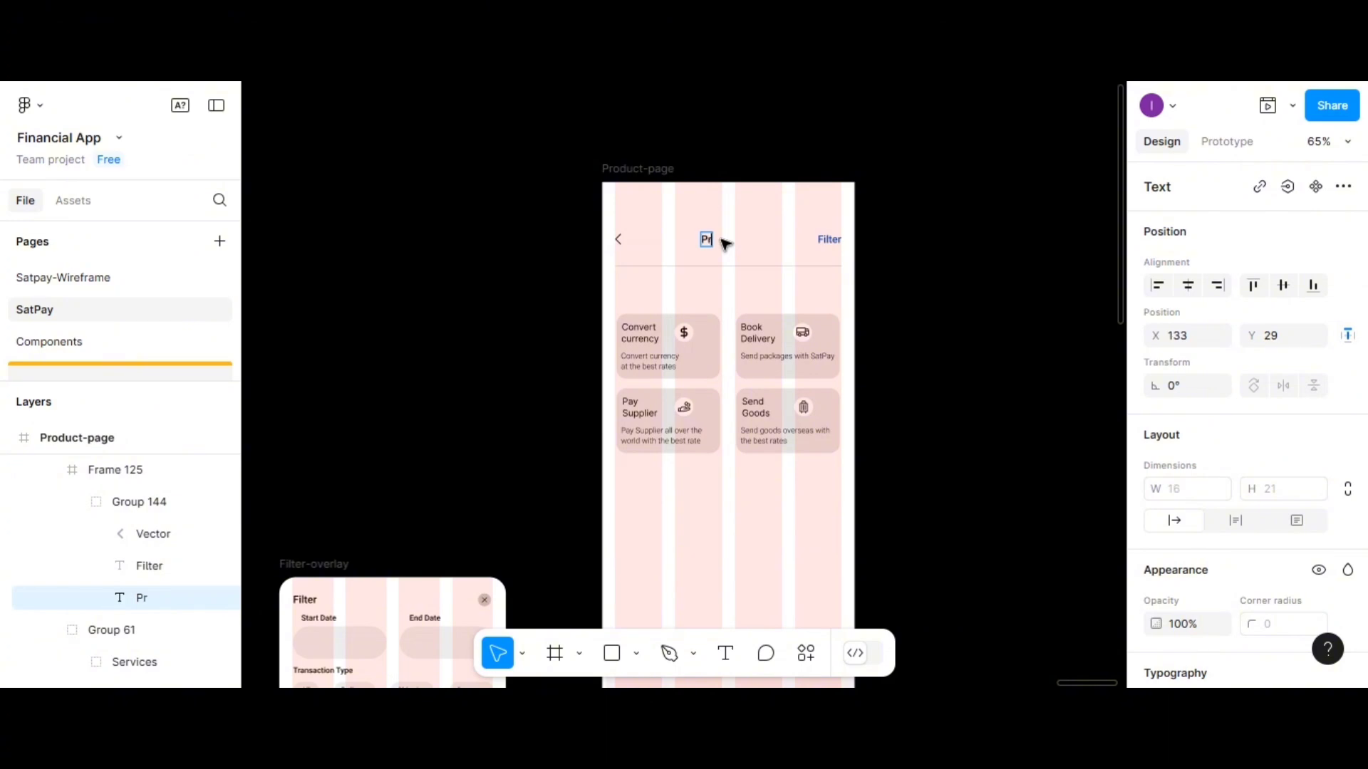
text(oducts)
scroll(765, 331, up, 5)
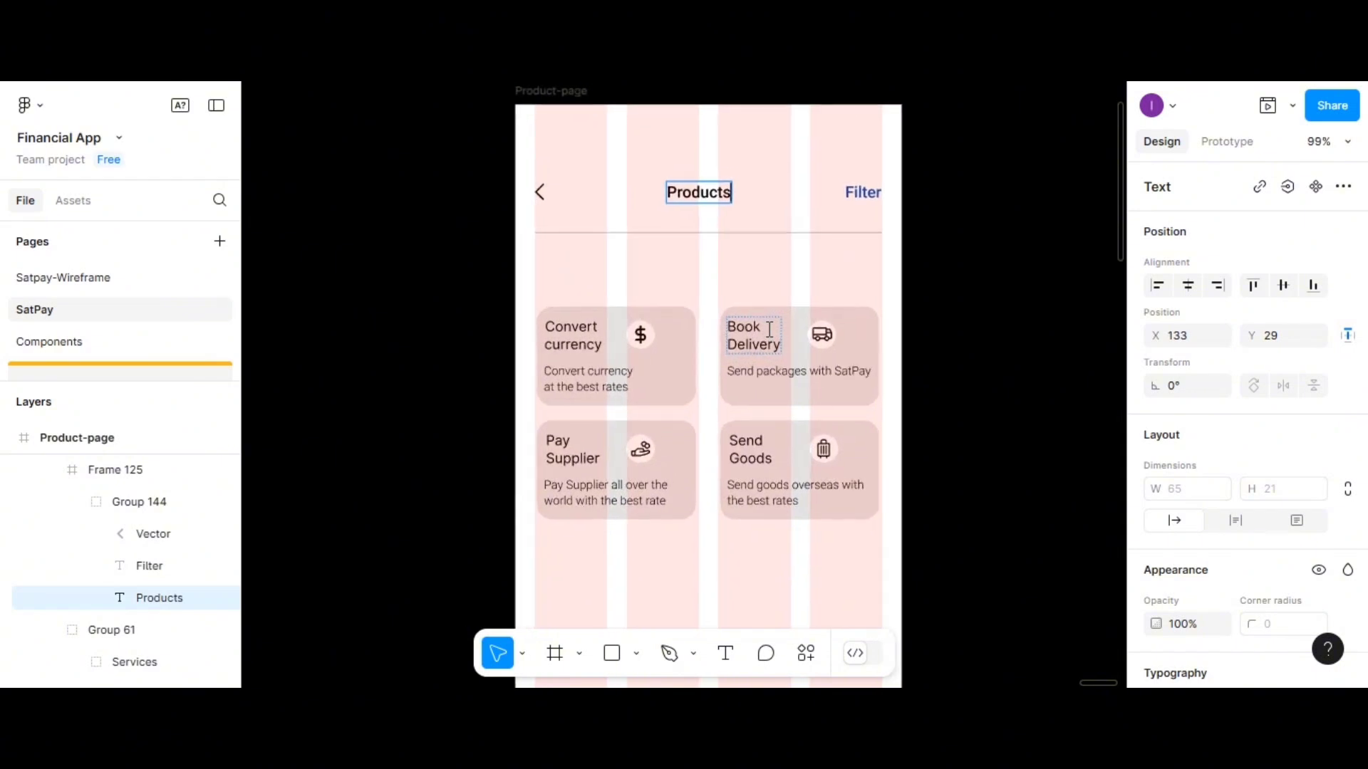
Ungroup the contents of the Product-page header and delete its Filter text
click(882, 180)
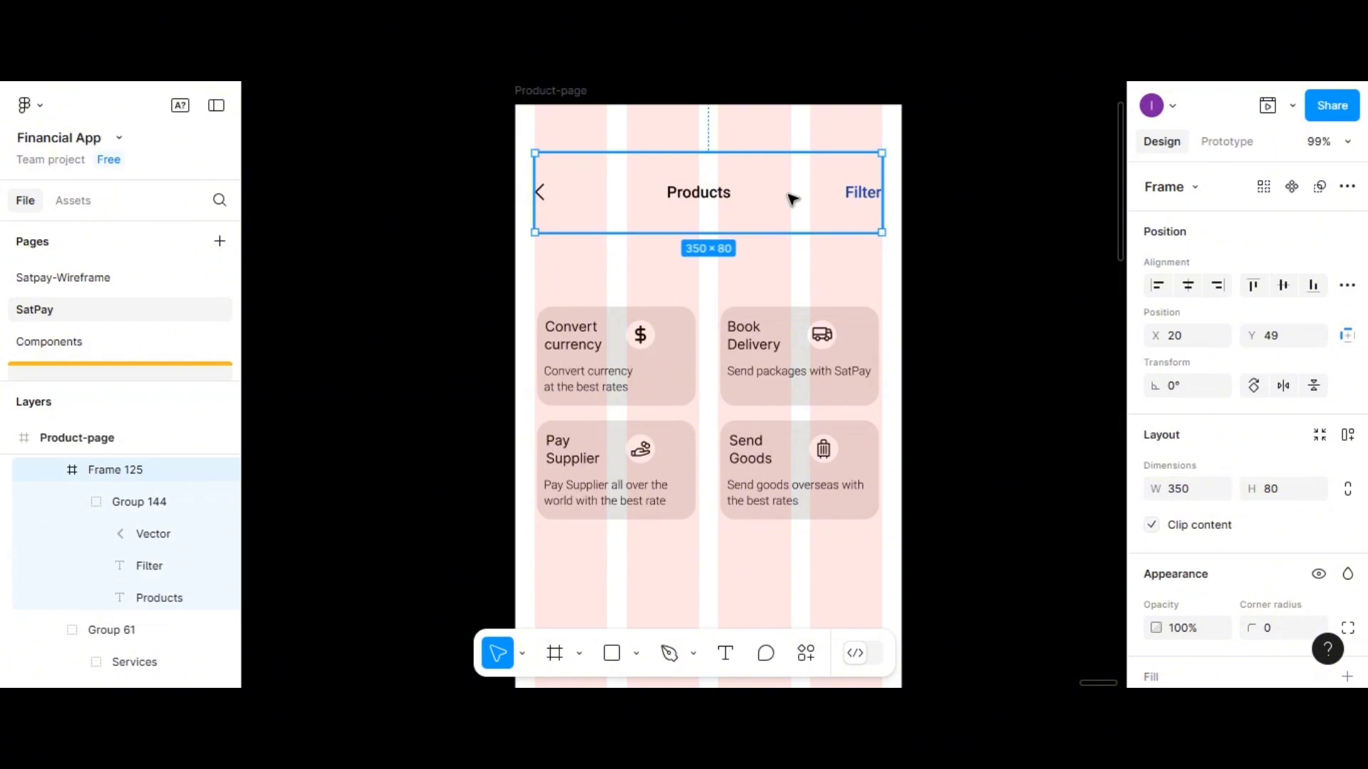
click(852, 193)
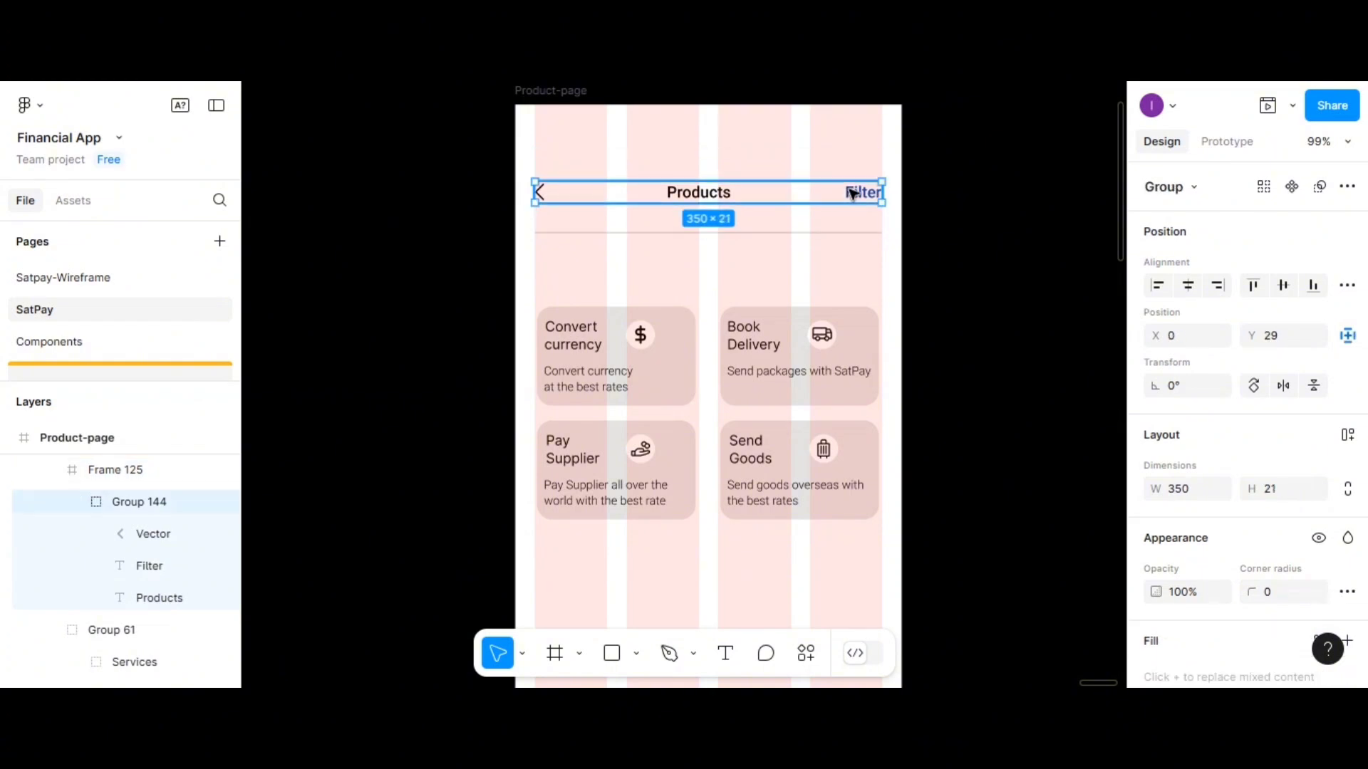
right_click(853, 194)
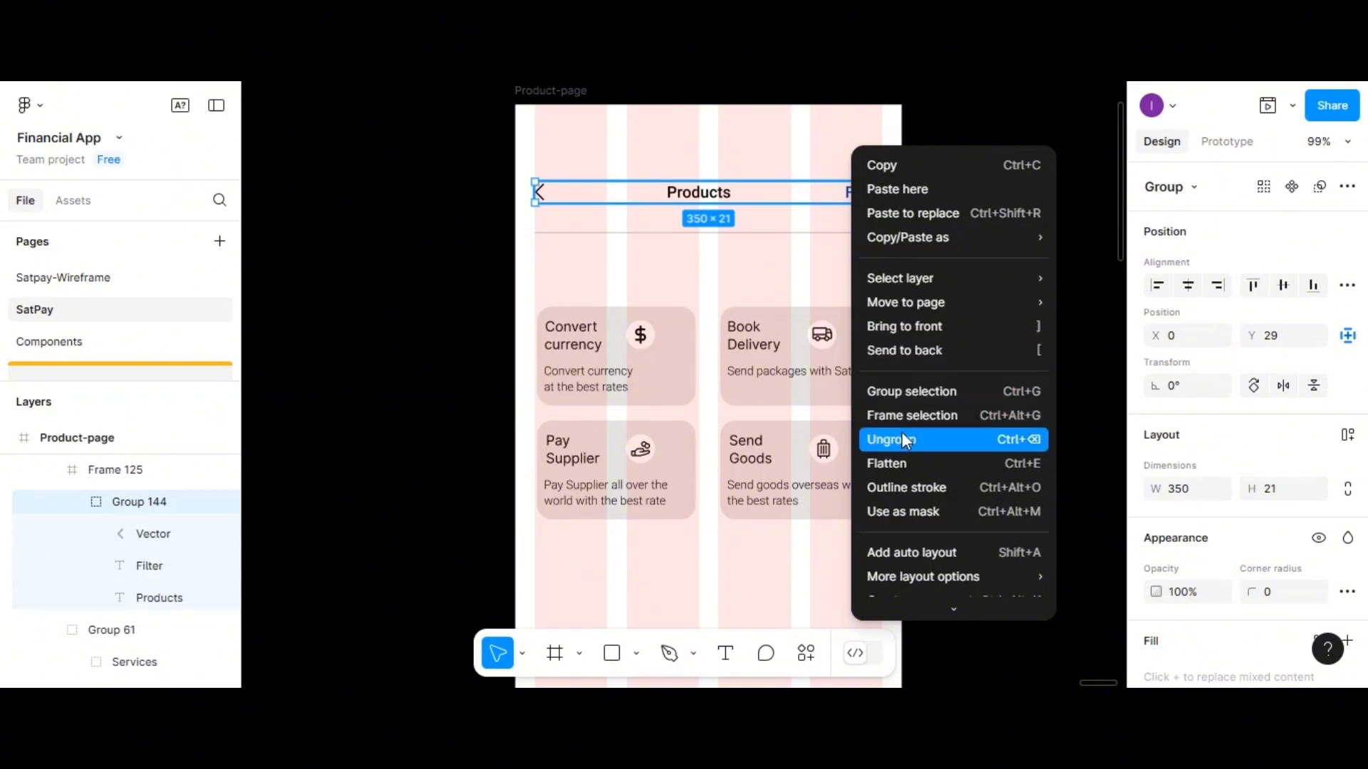
click(901, 438)
click(857, 214)
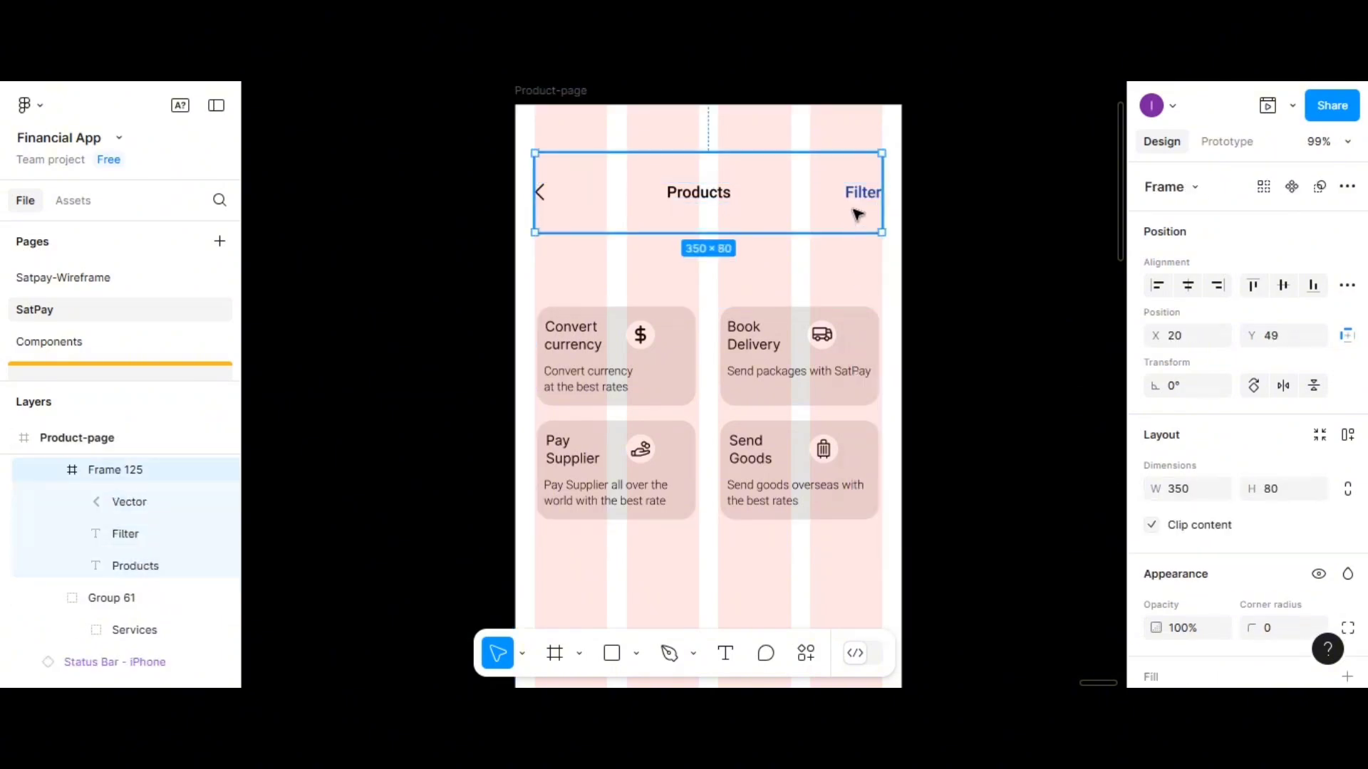
click(858, 202)
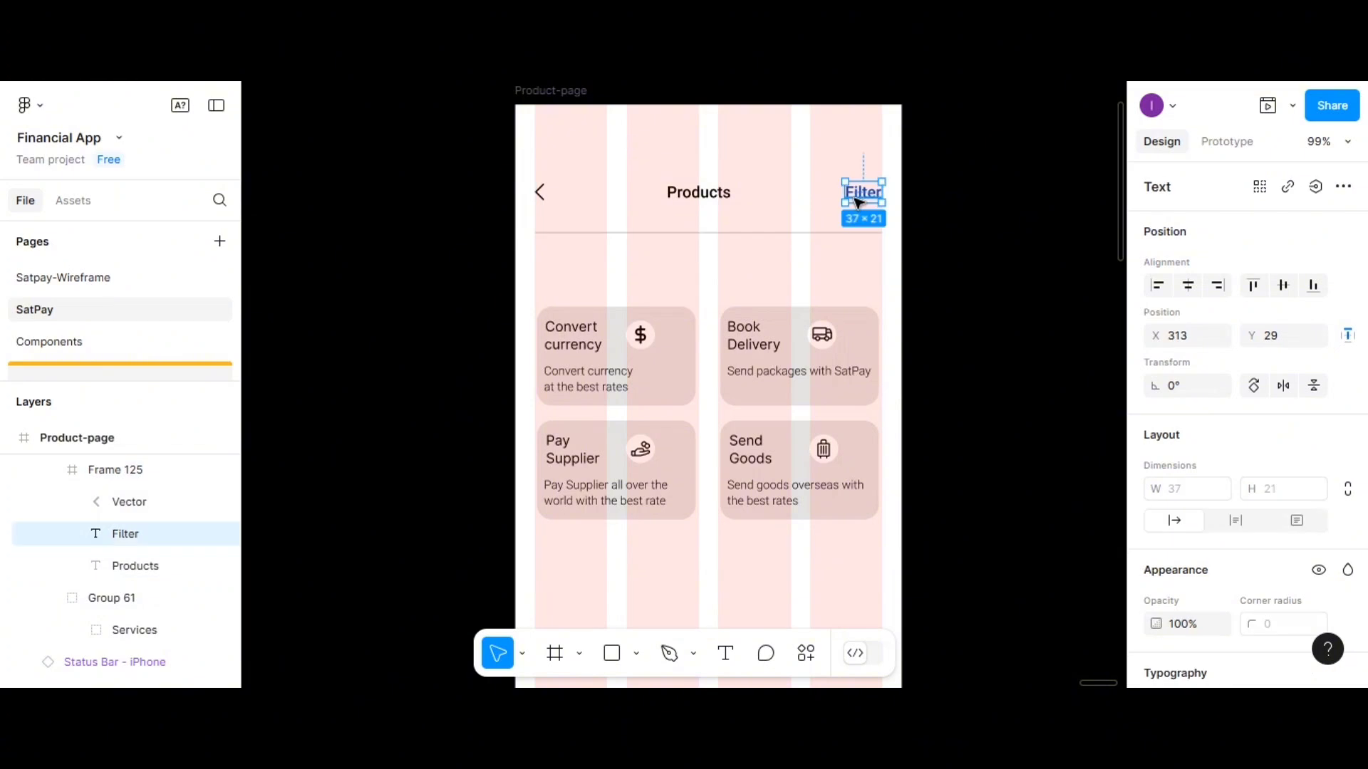
key(Delete)
Centre the "Products" title horizontally within the Product-page header frame
click(717, 197)
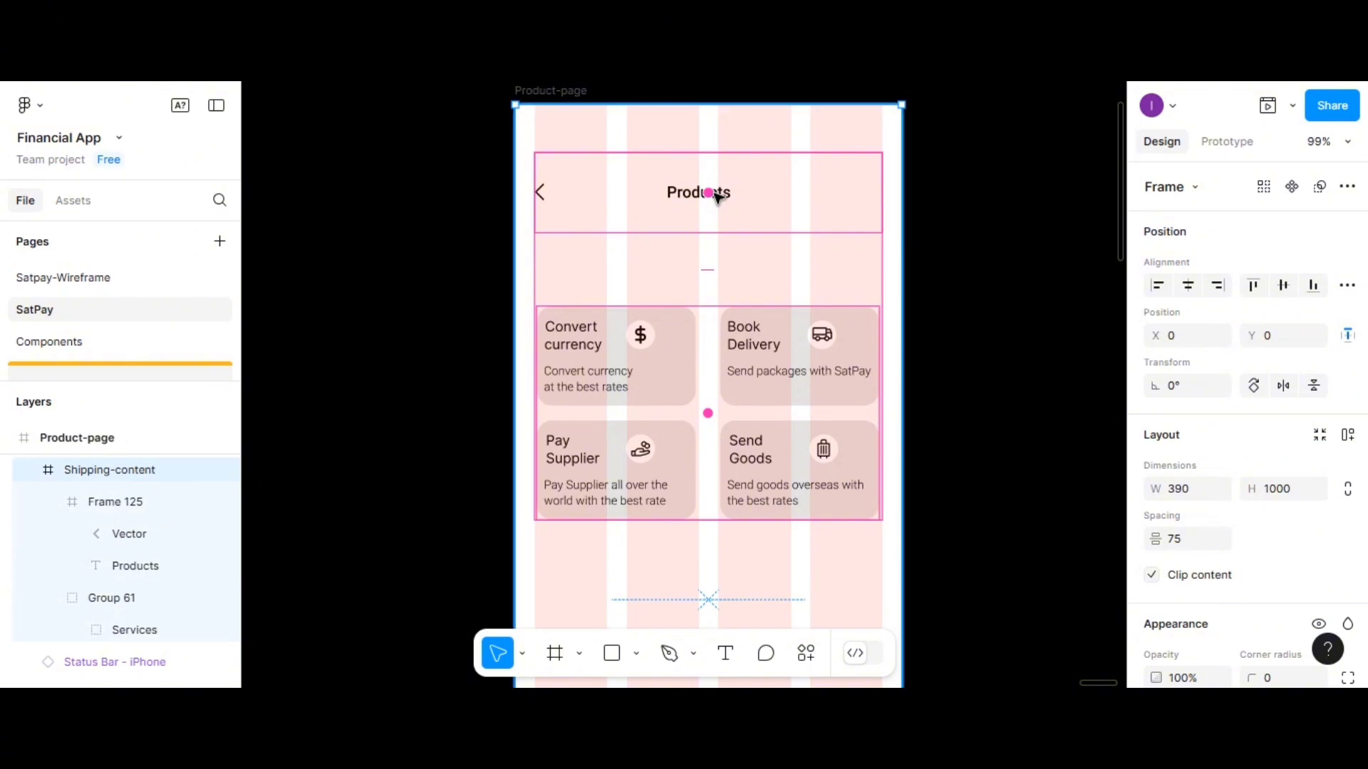
double_click(700, 198)
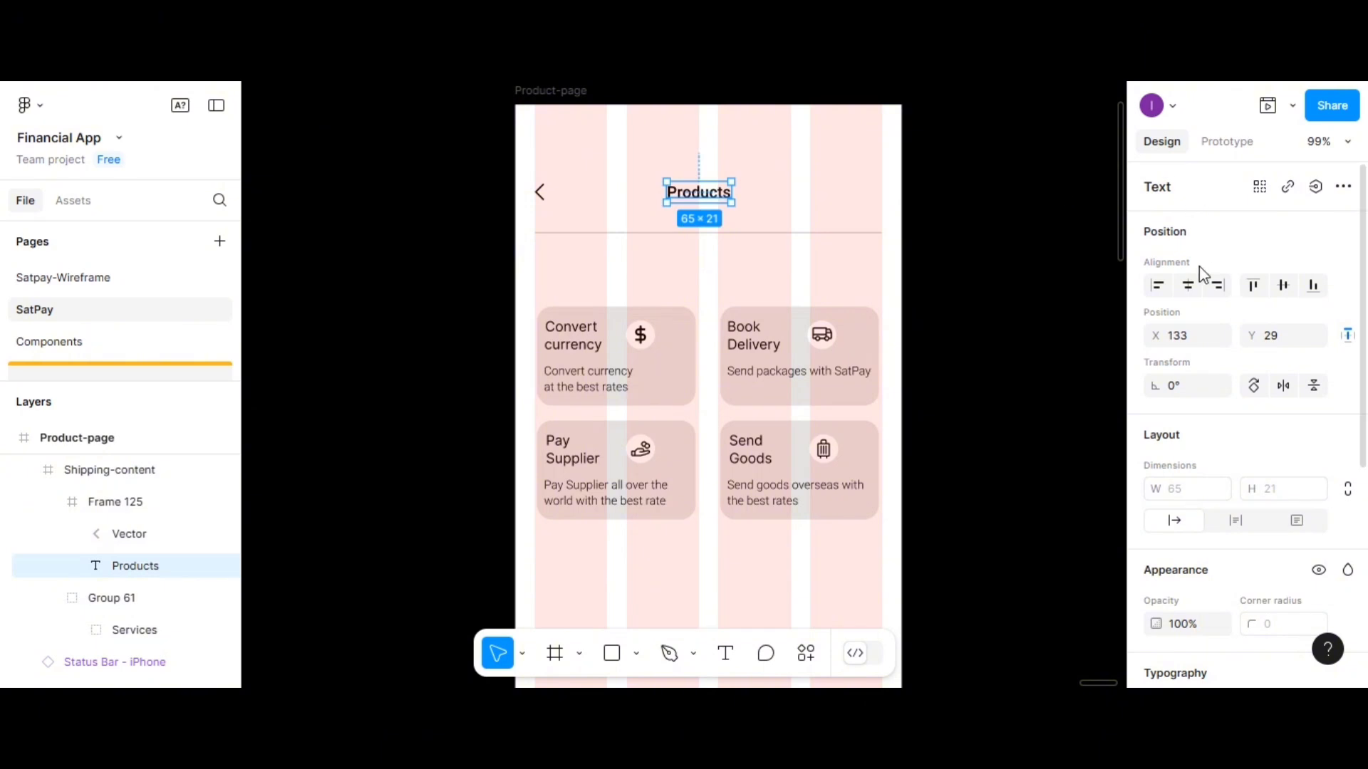
click(1189, 285)
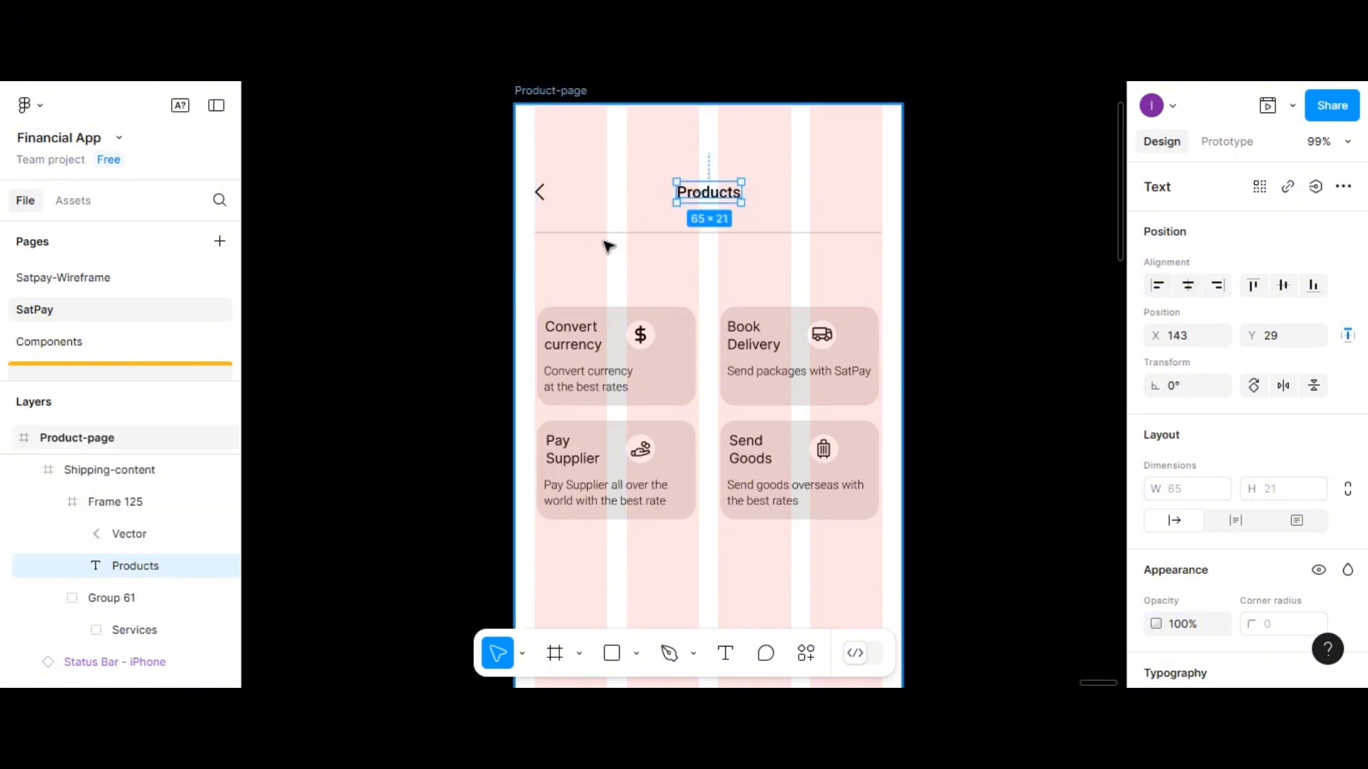
click(633, 257)
Hide the layout grids so the Product-page shows without its column overlay
scroll(646, 307, down, 1)
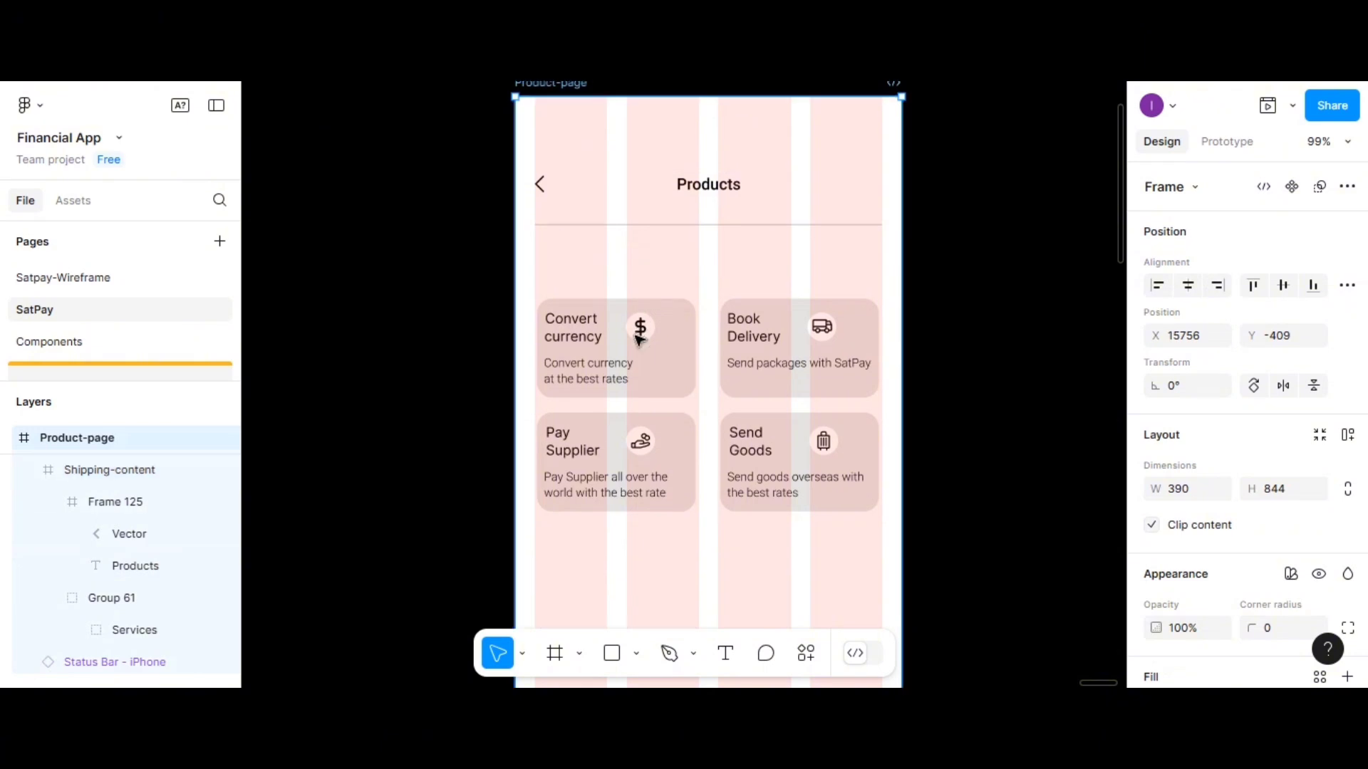
scroll(572, 377, down, 2)
scroll(574, 379, up, 3)
click(551, 98)
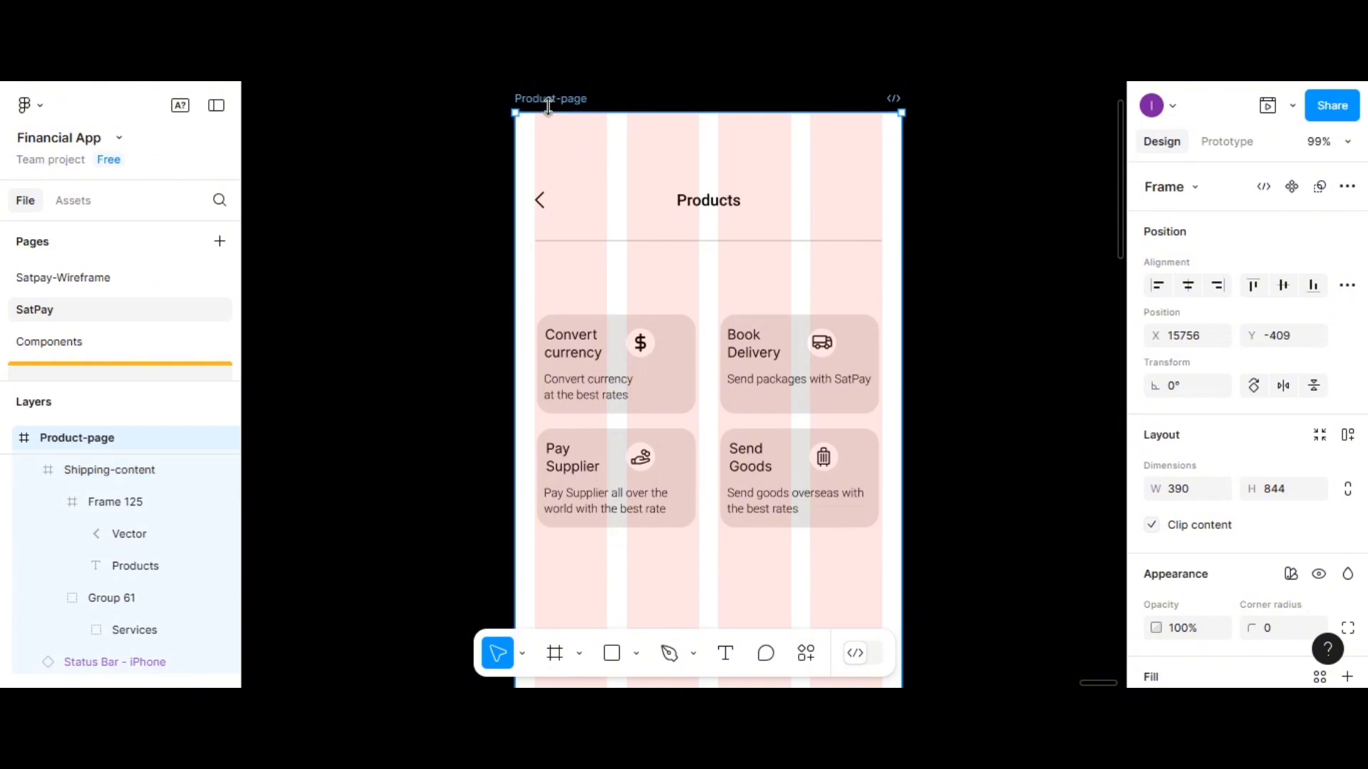
scroll(1269, 581, down, 7)
click(737, 210)
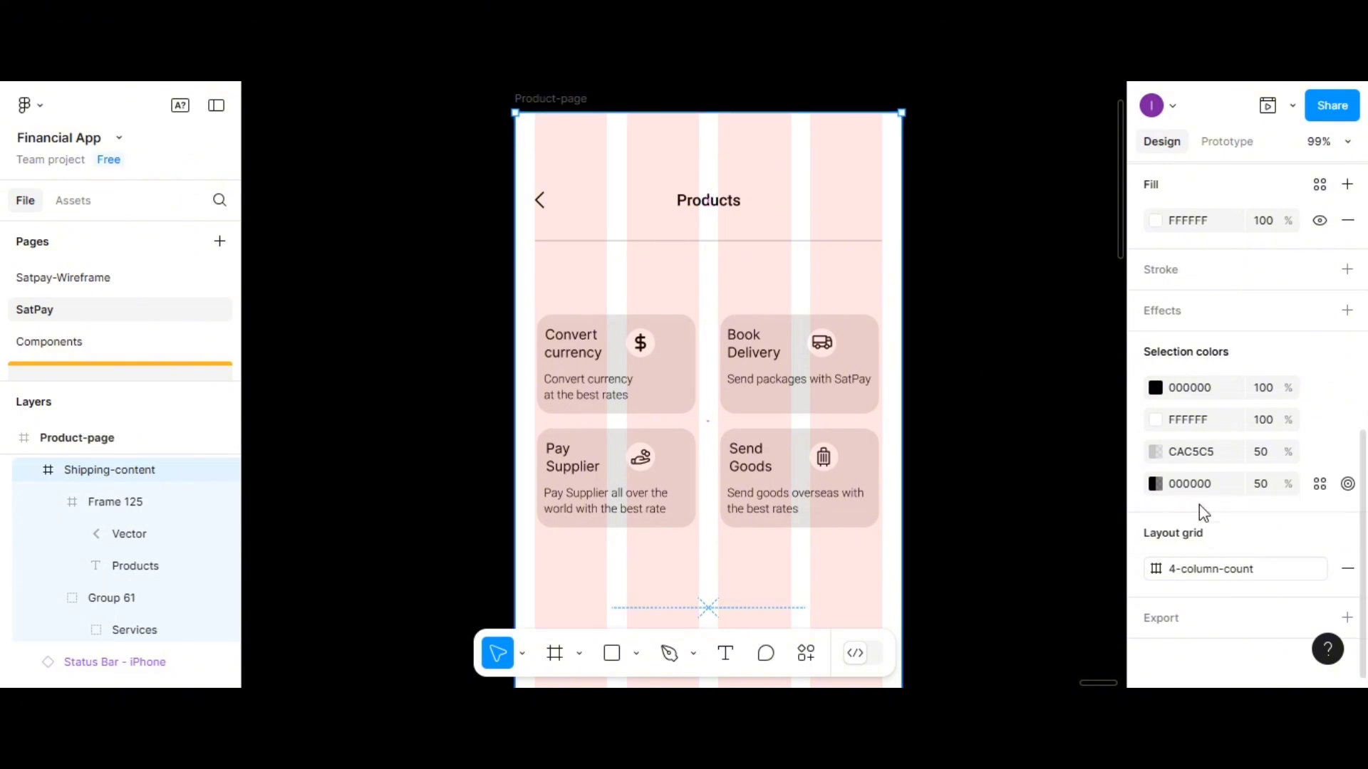
key(ctrl+shift+4)
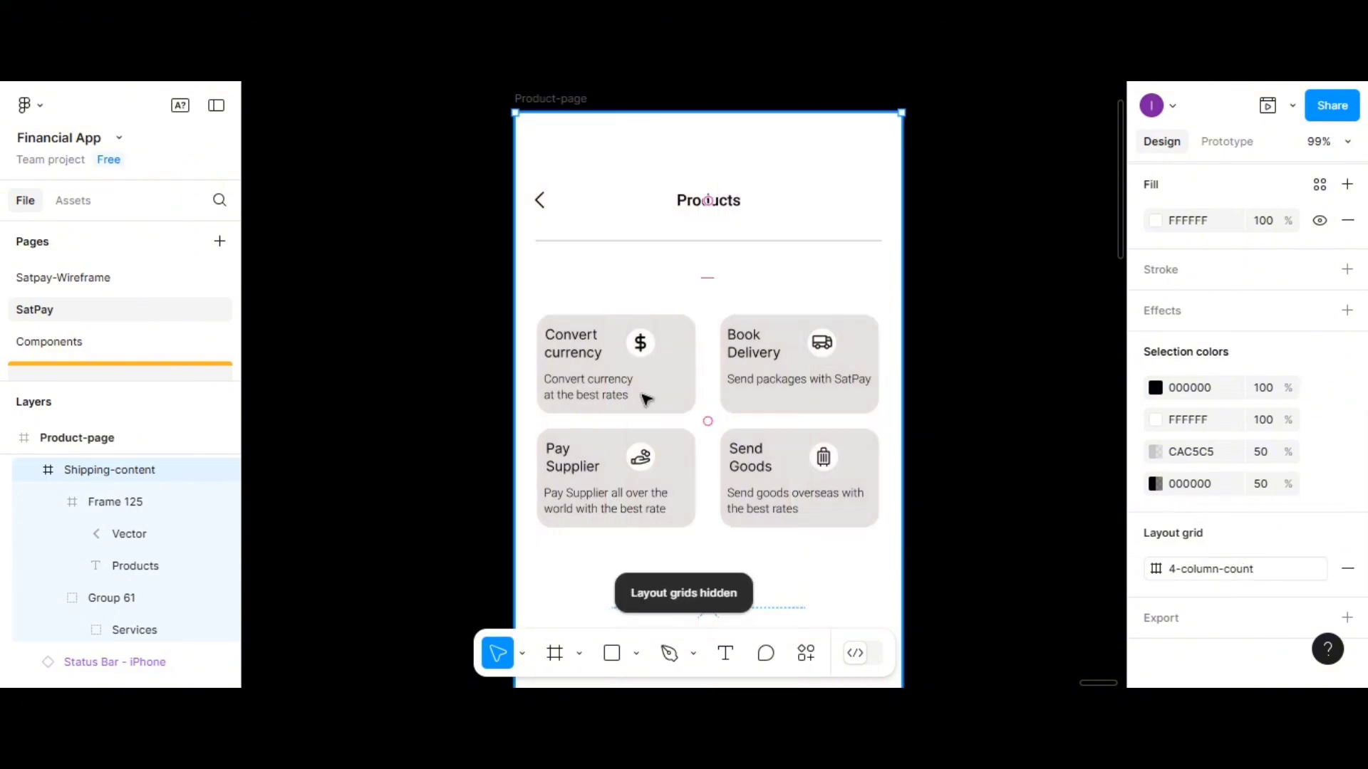
Replace the Convert currency card's fill with the library colour "green" and detach the fill from its style
scroll(645, 406, down, 1)
scroll(532, 481, down, 1)
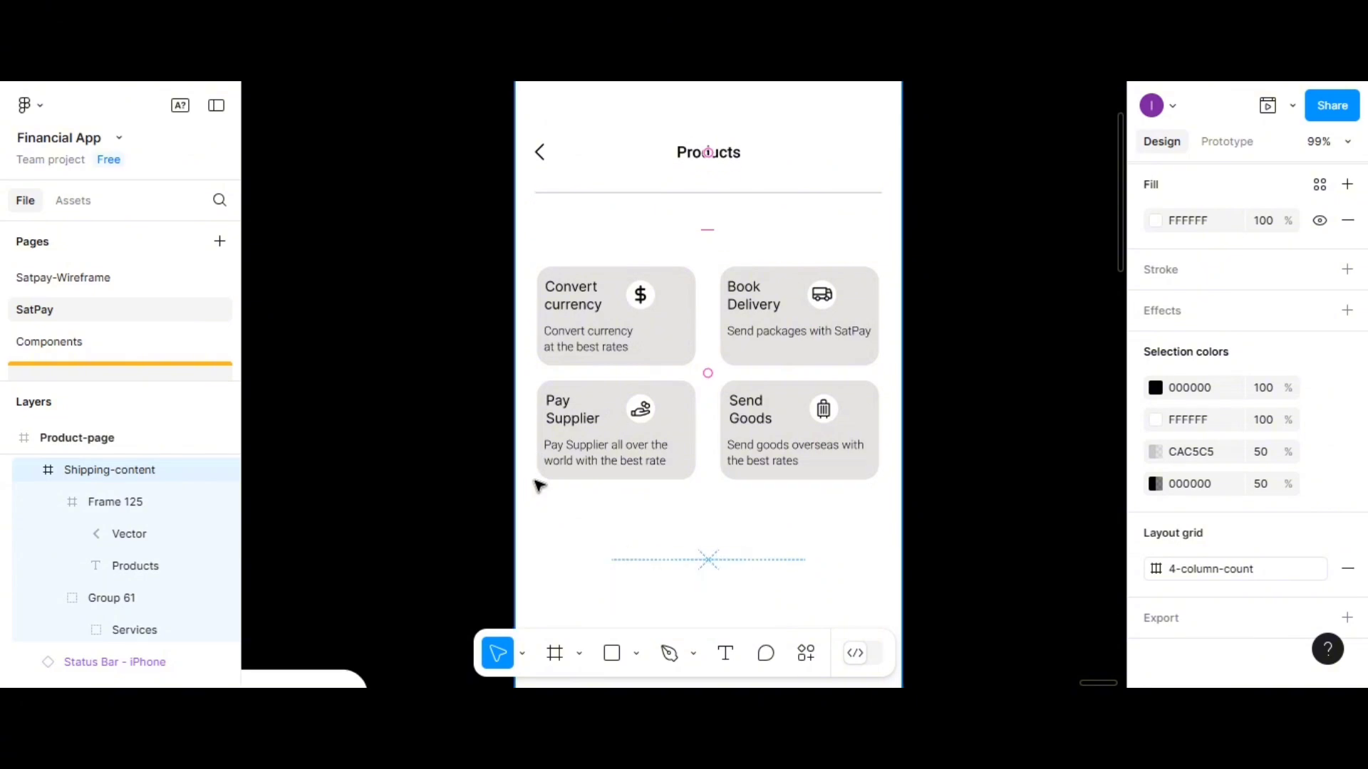
click(661, 354)
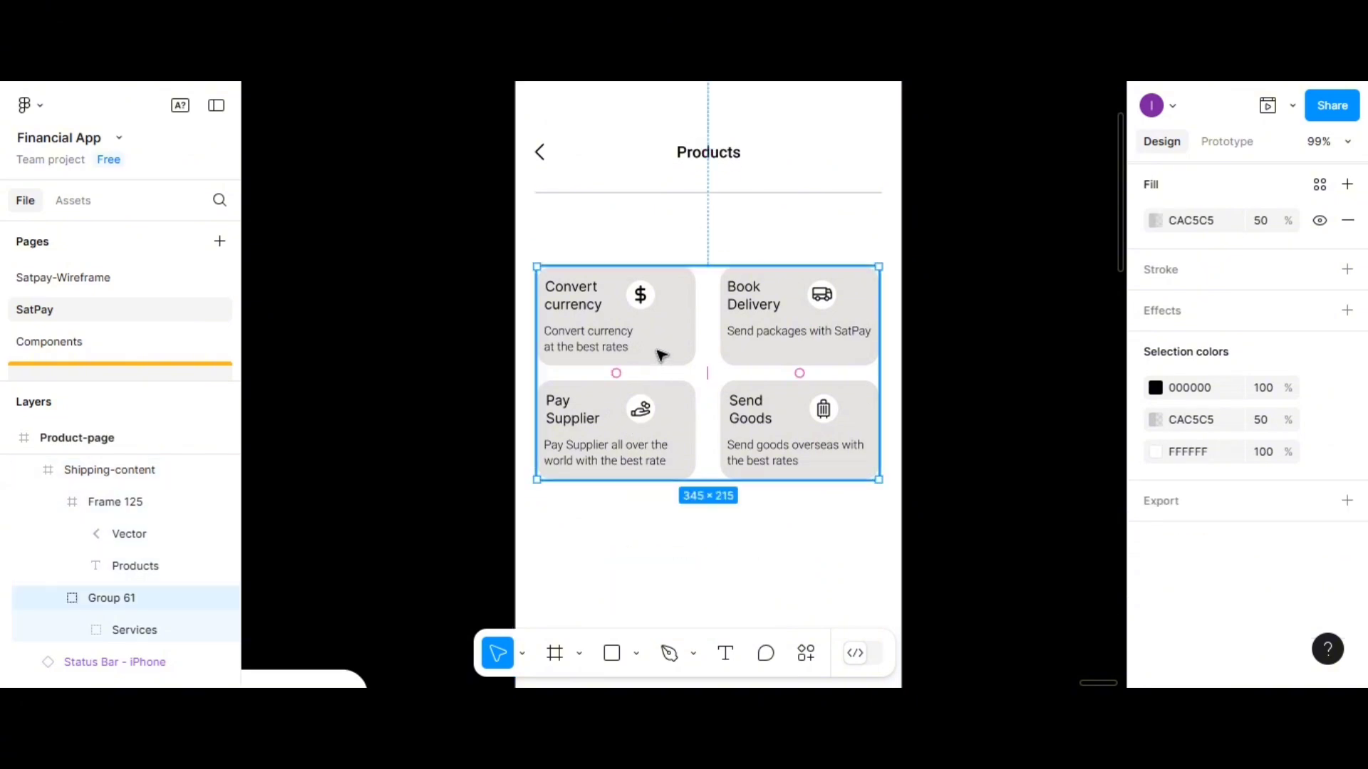
double_click(661, 354)
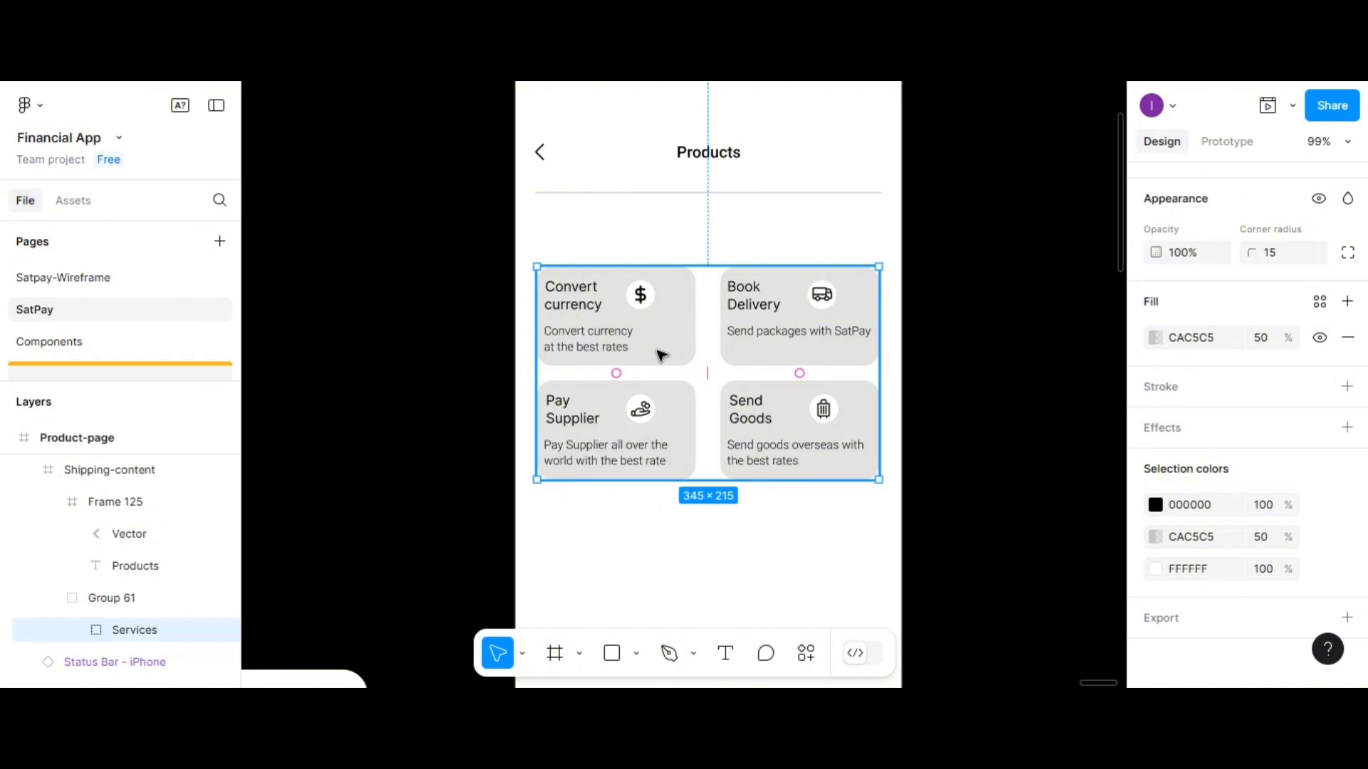
double_click(661, 355)
double_click(661, 354)
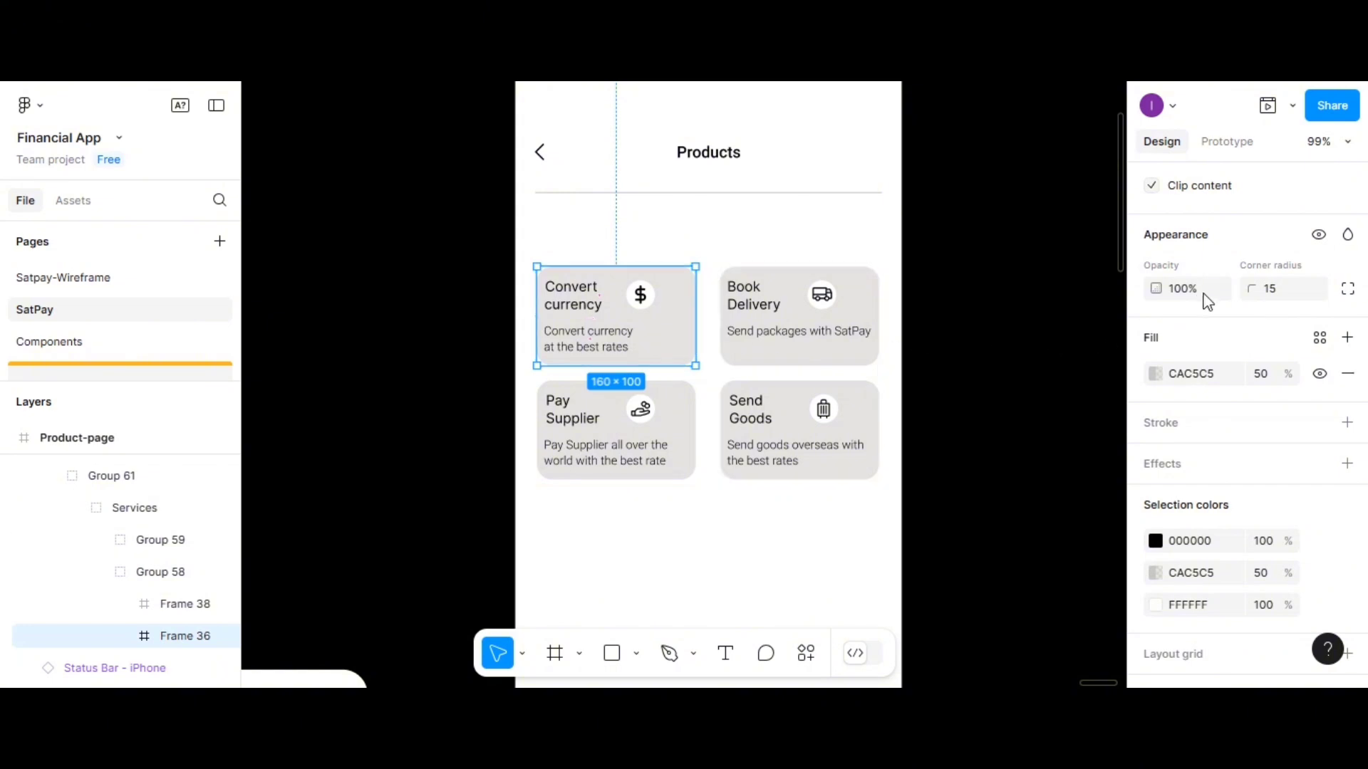
scroll(1238, 423, down, 1)
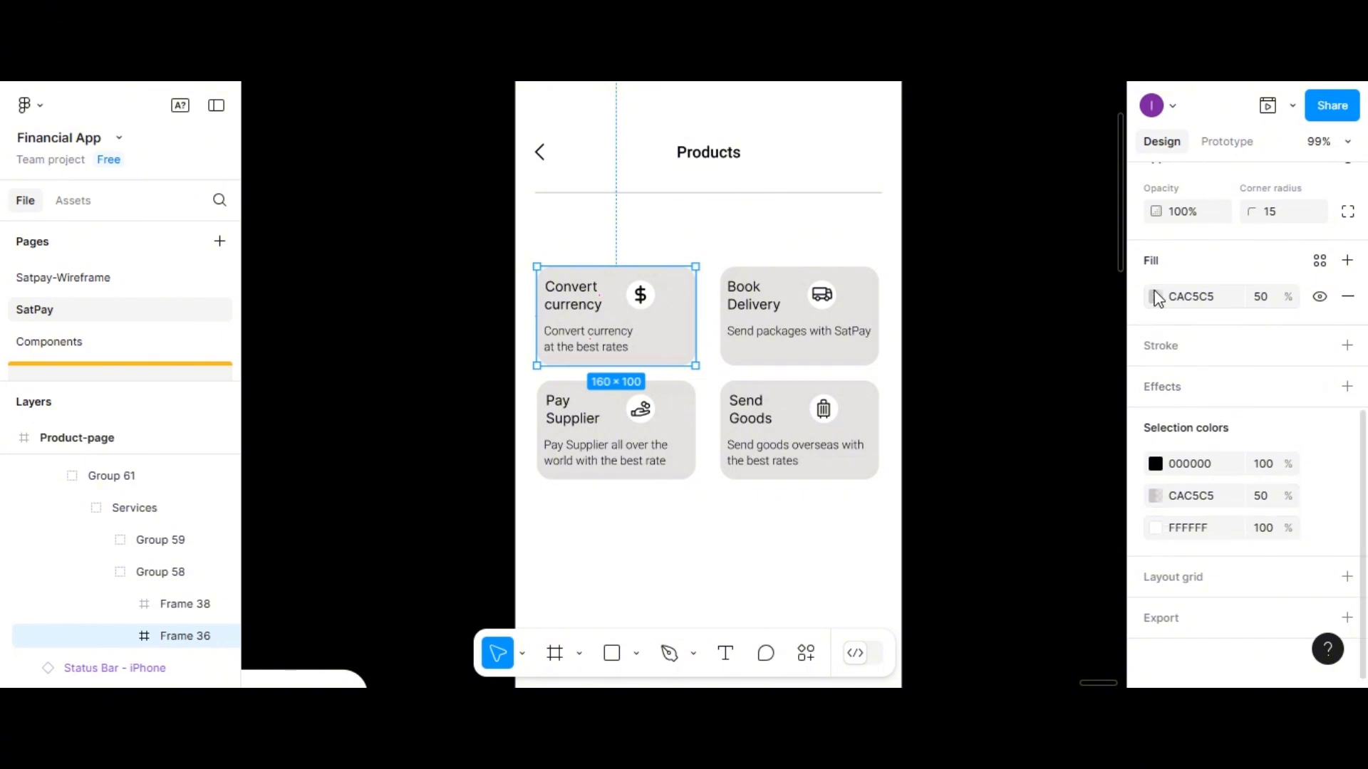
click(1347, 296)
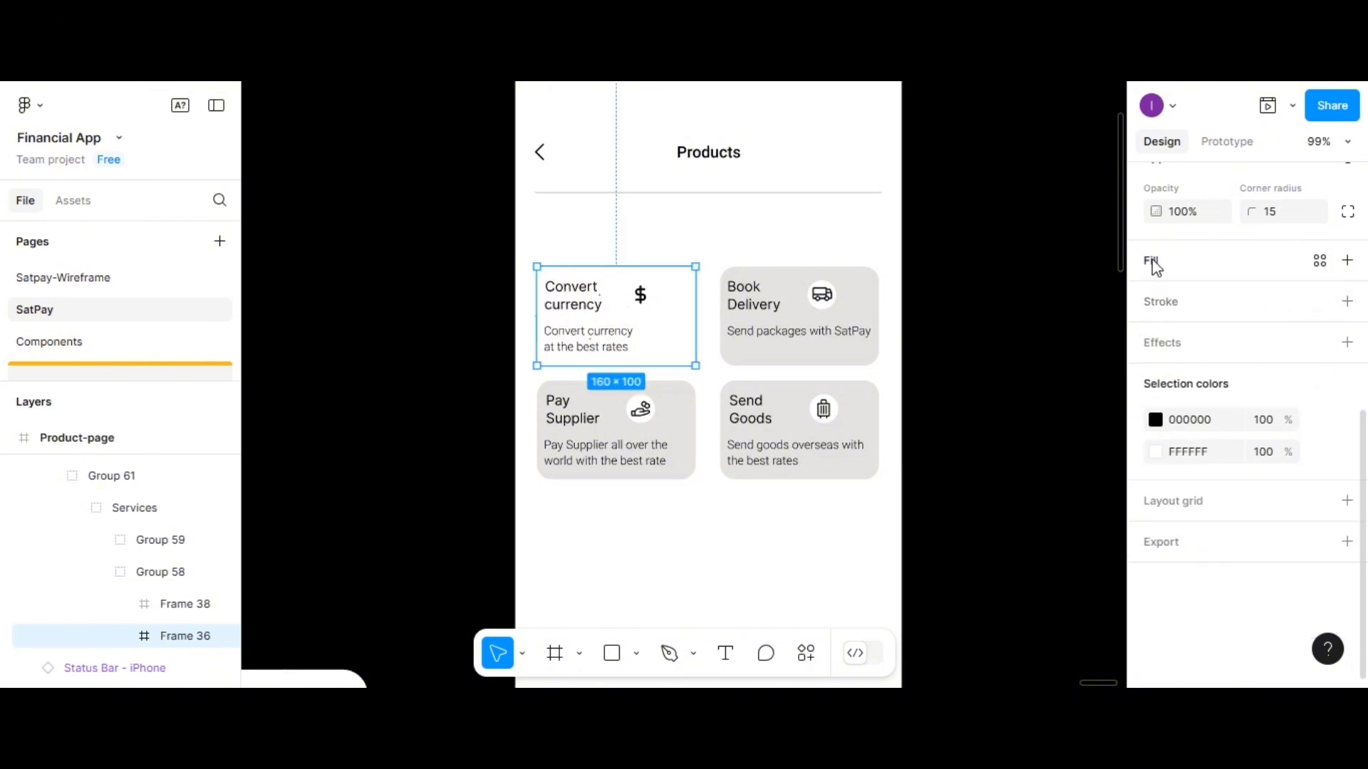
click(1321, 260)
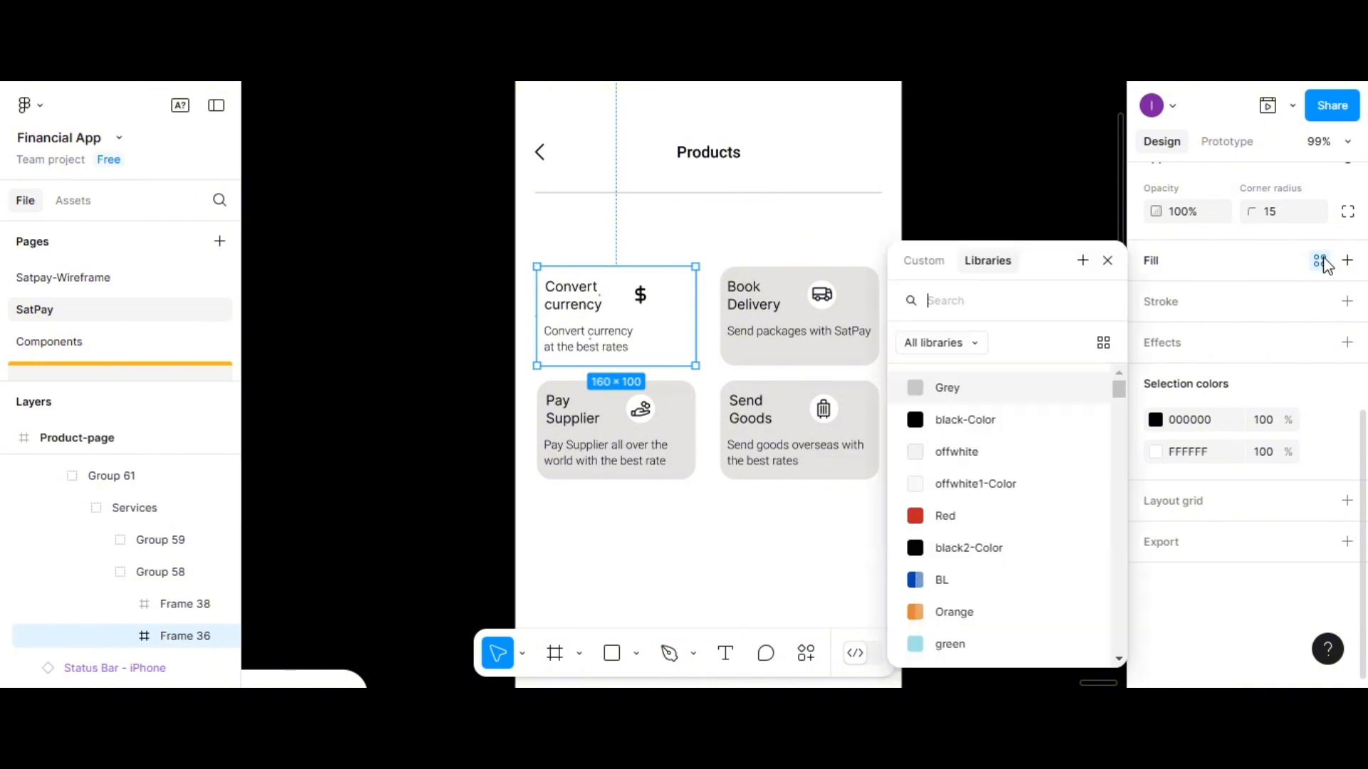
scroll(991, 483, down, 2)
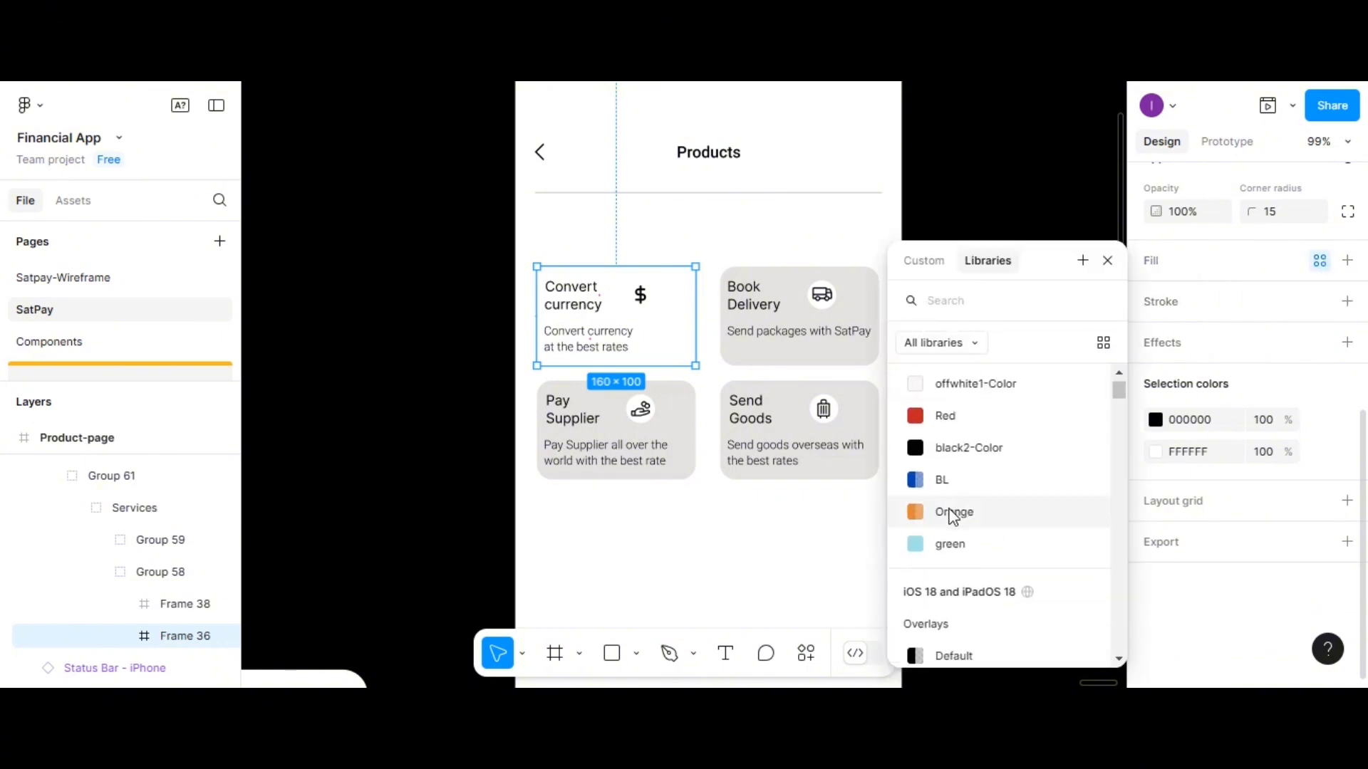
click(934, 545)
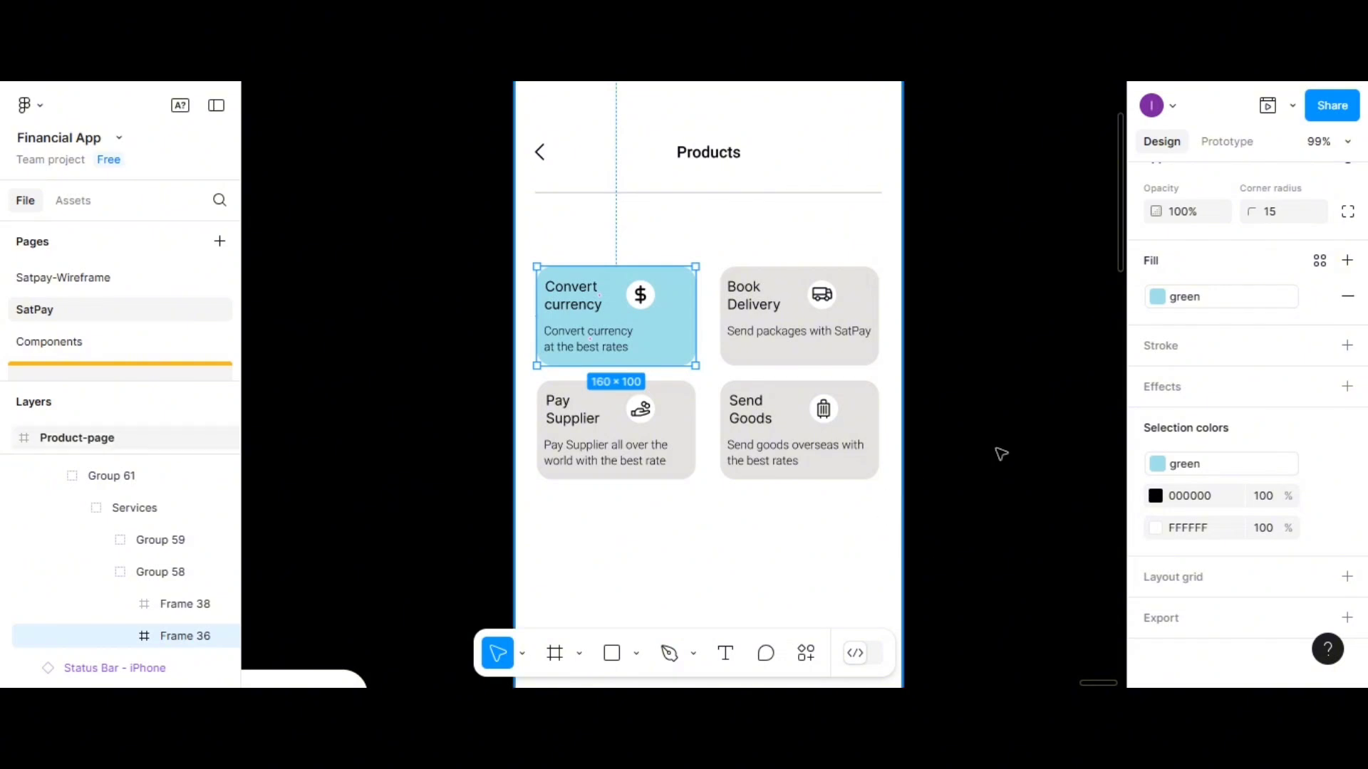
click(1164, 305)
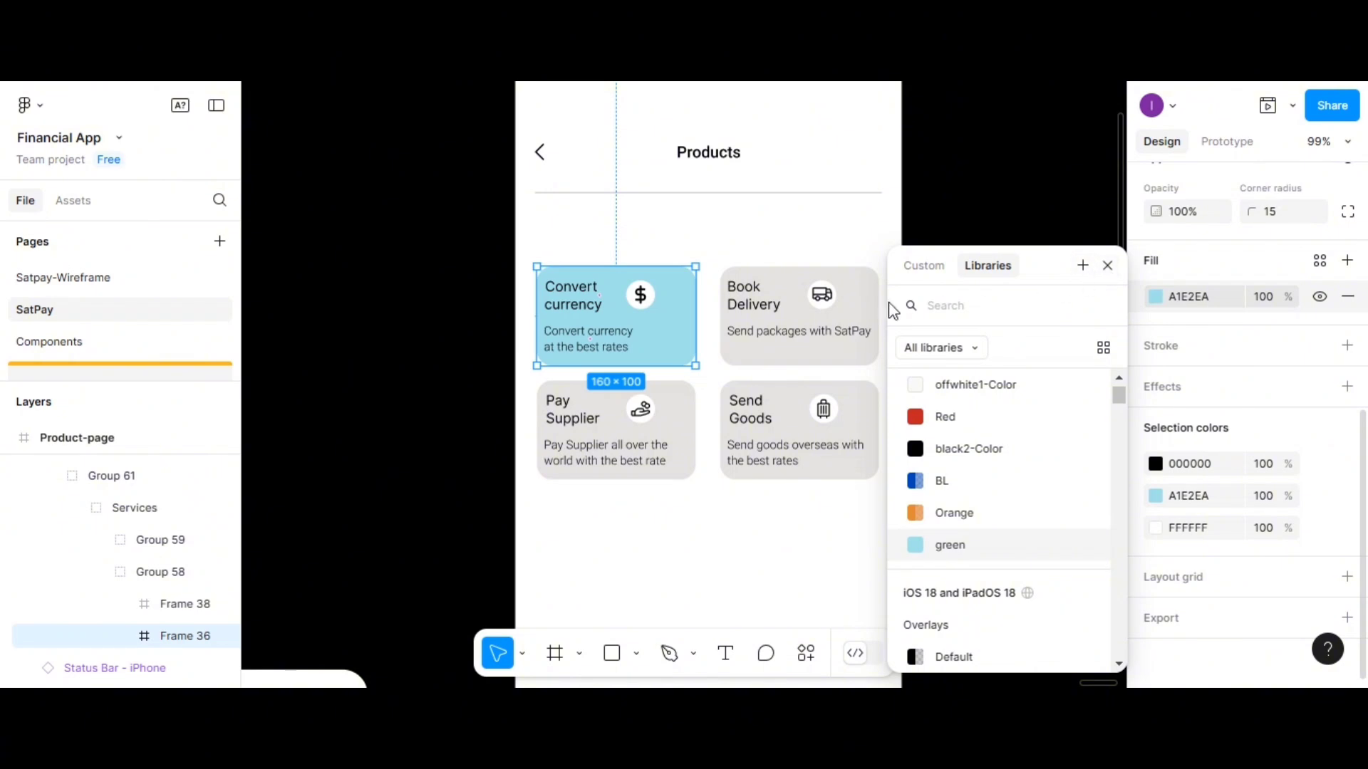
Replace the Book Delivery card's fill with the library colour "Orange" and detach the fill from its style
click(855, 319)
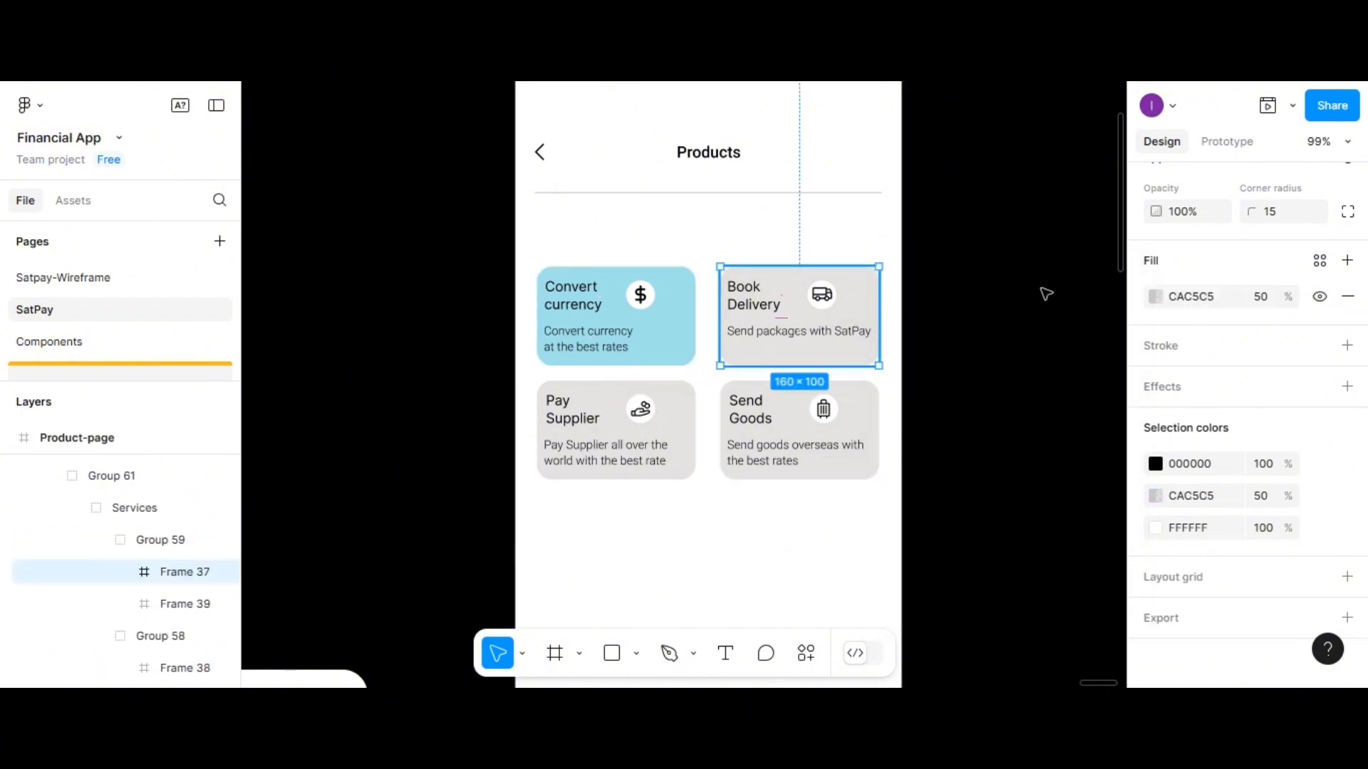
click(1347, 297)
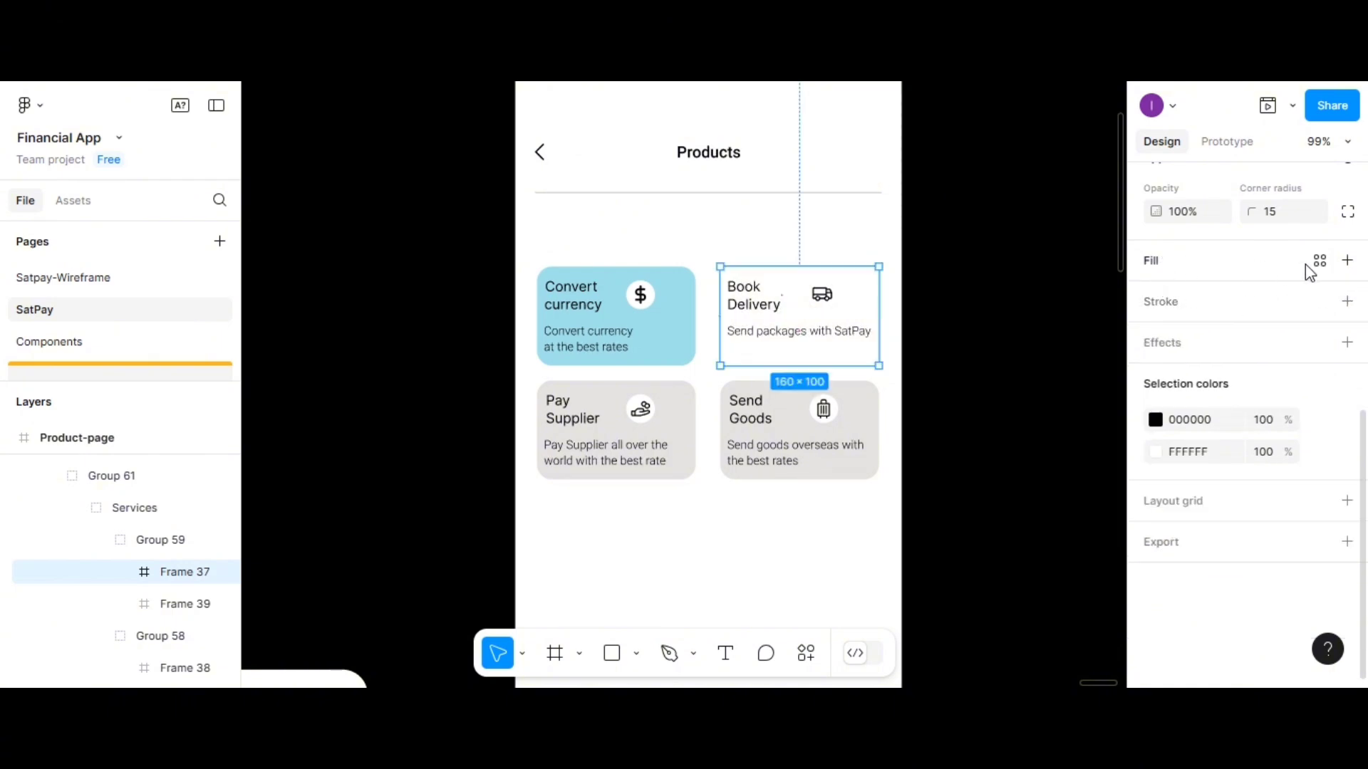
click(1319, 260)
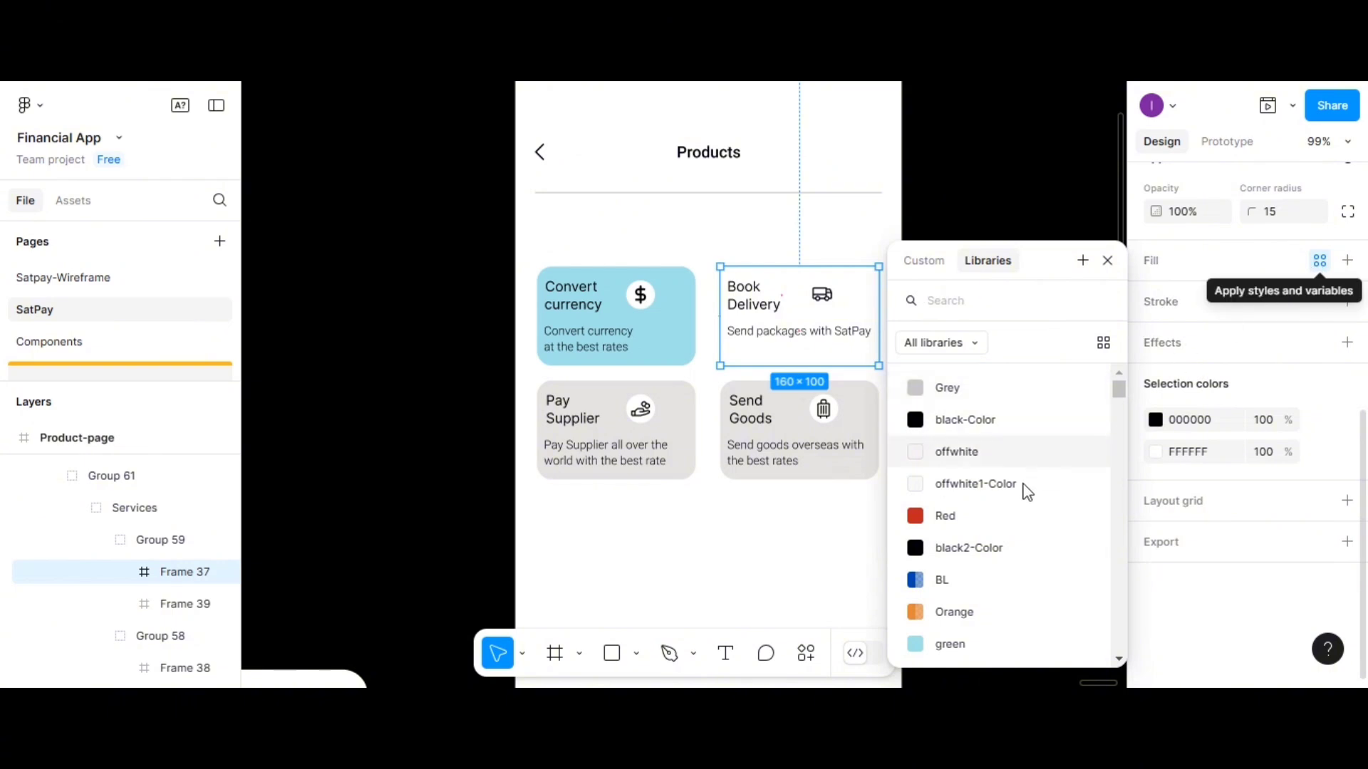
click(955, 611)
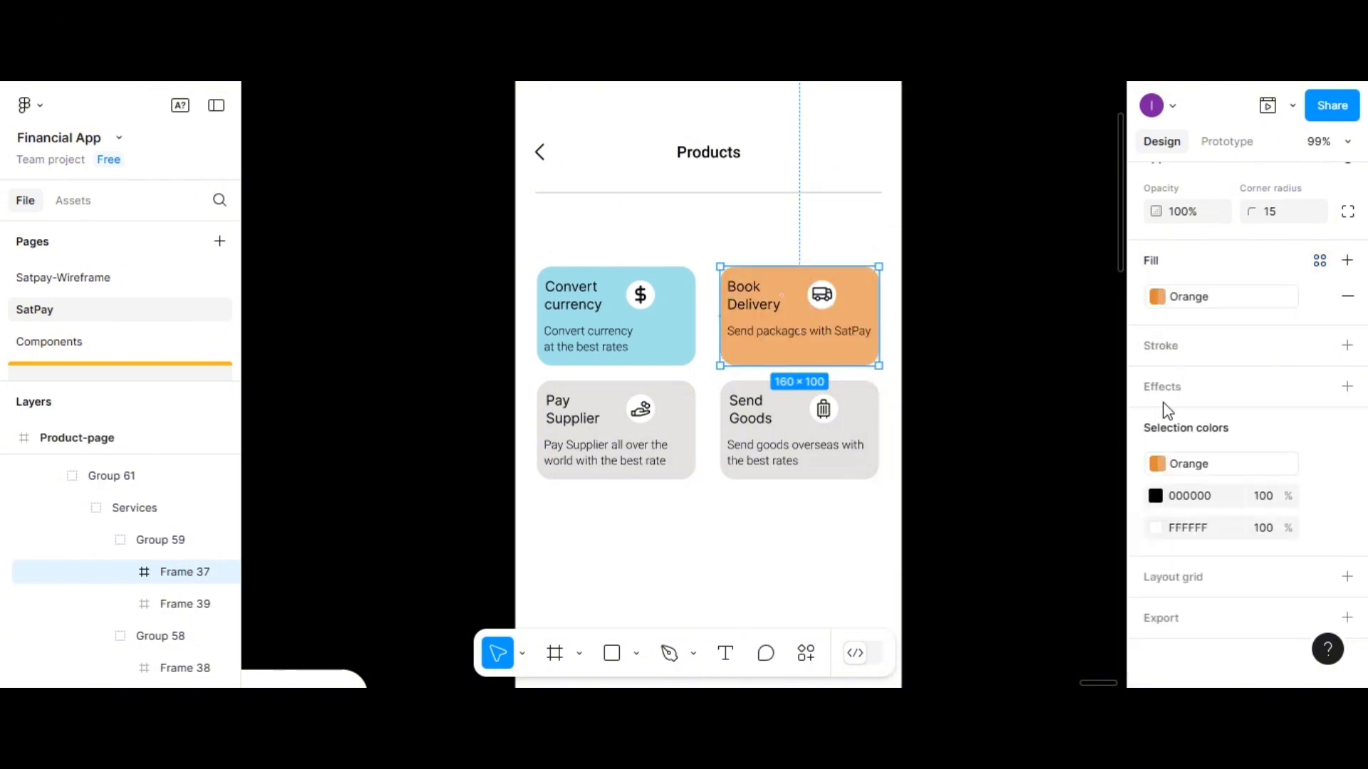
click(1318, 296)
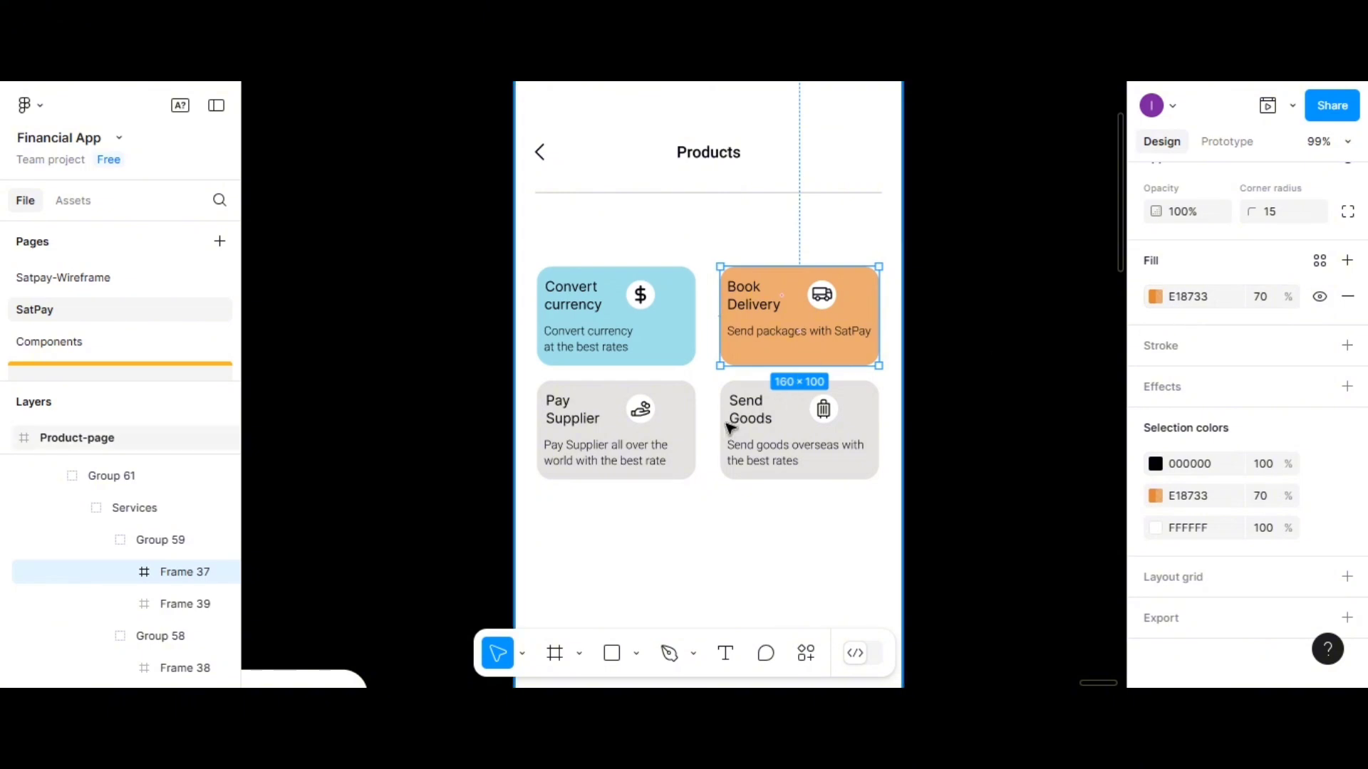
Replace the Pay Supplier card's fill with the library colour "BL" and detach the fill from its style
click(684, 443)
click(684, 442)
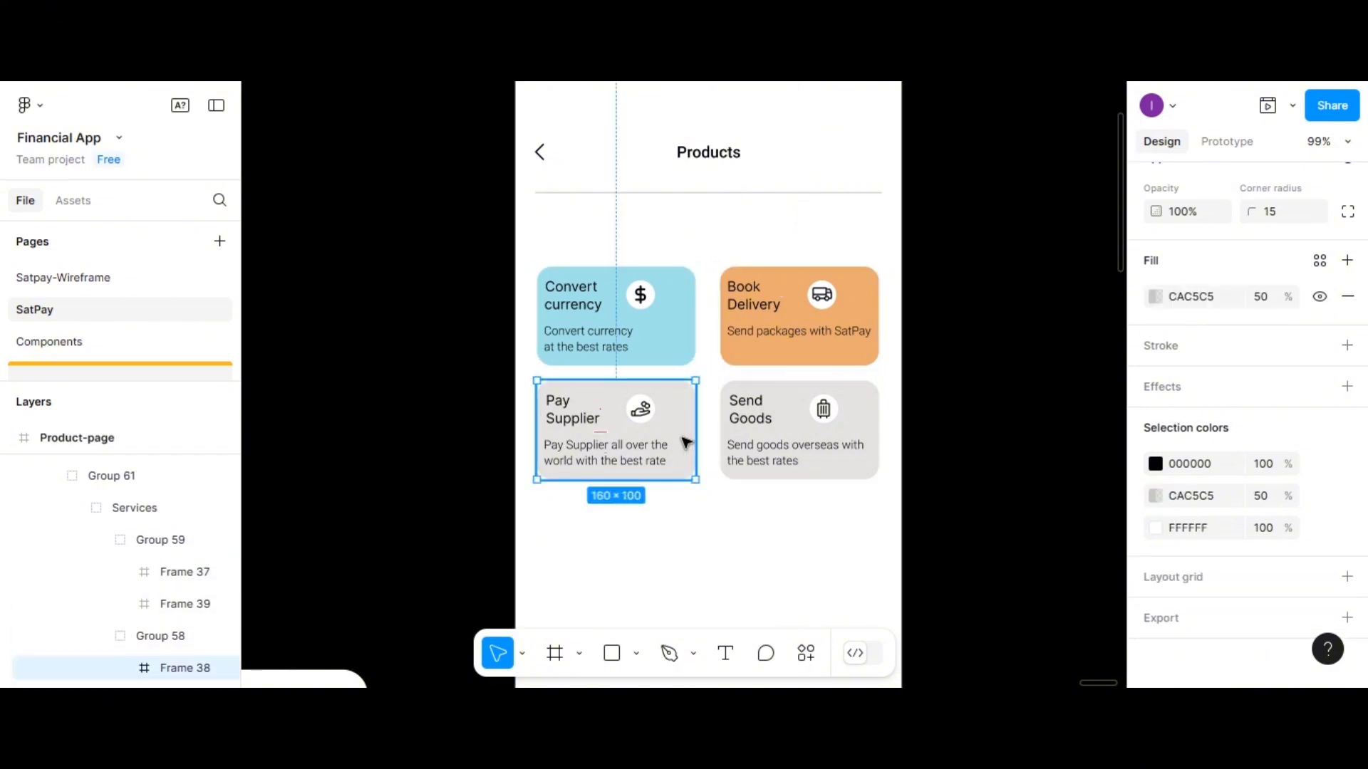
click(1347, 299)
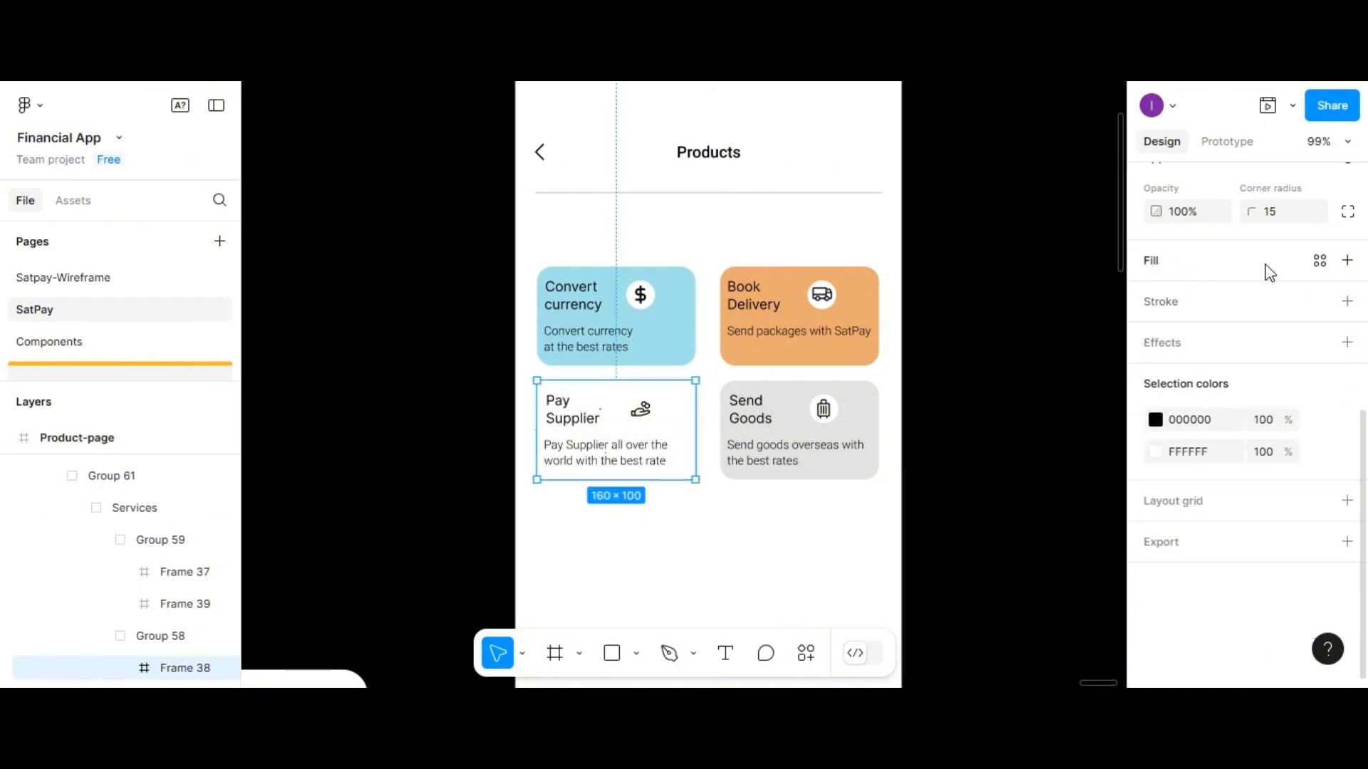
click(1319, 262)
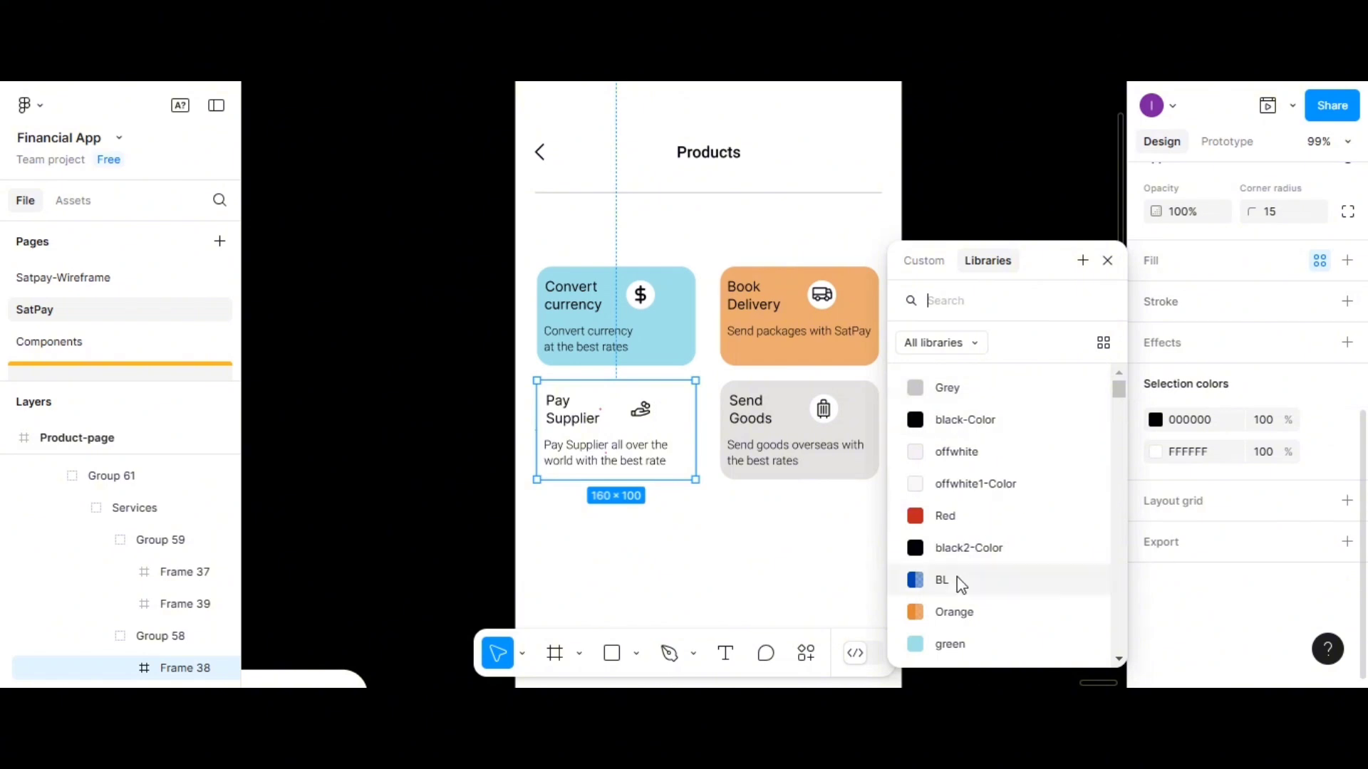
click(919, 585)
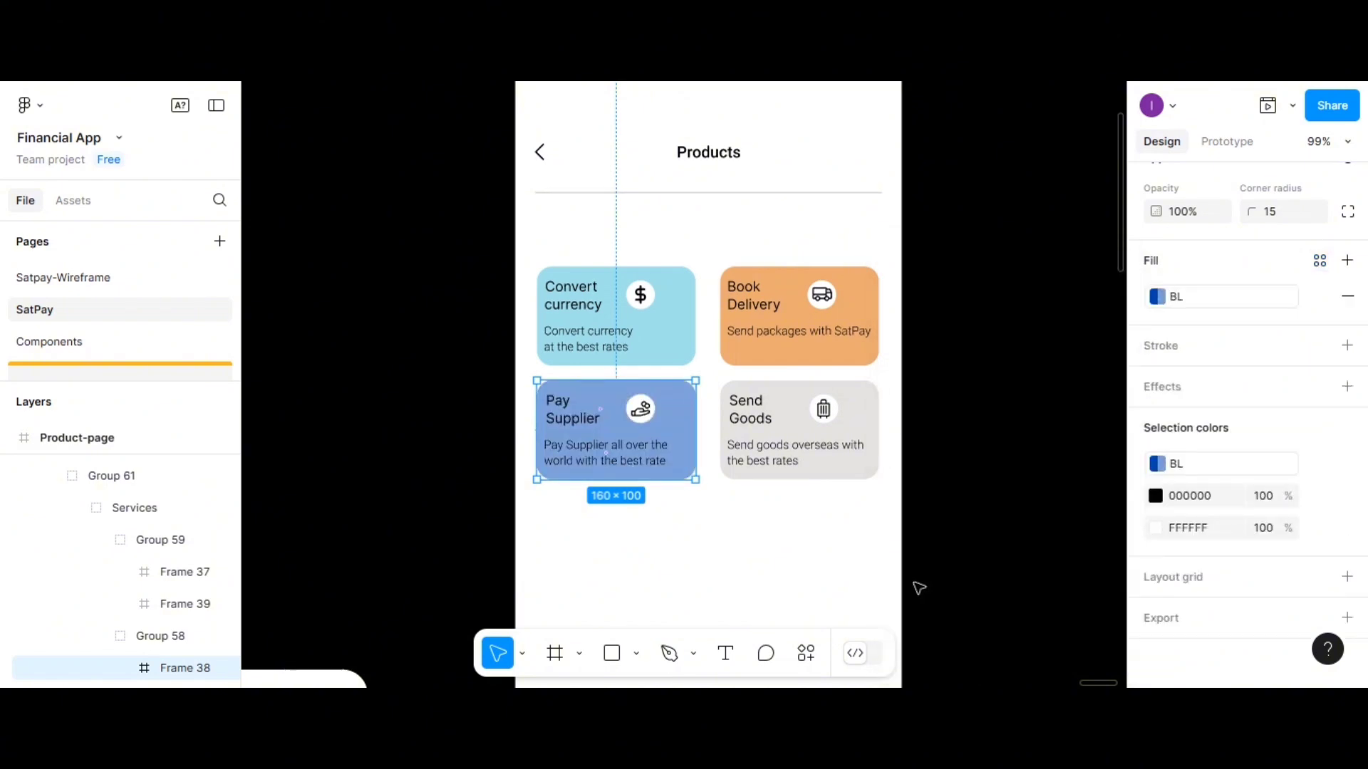
click(1317, 299)
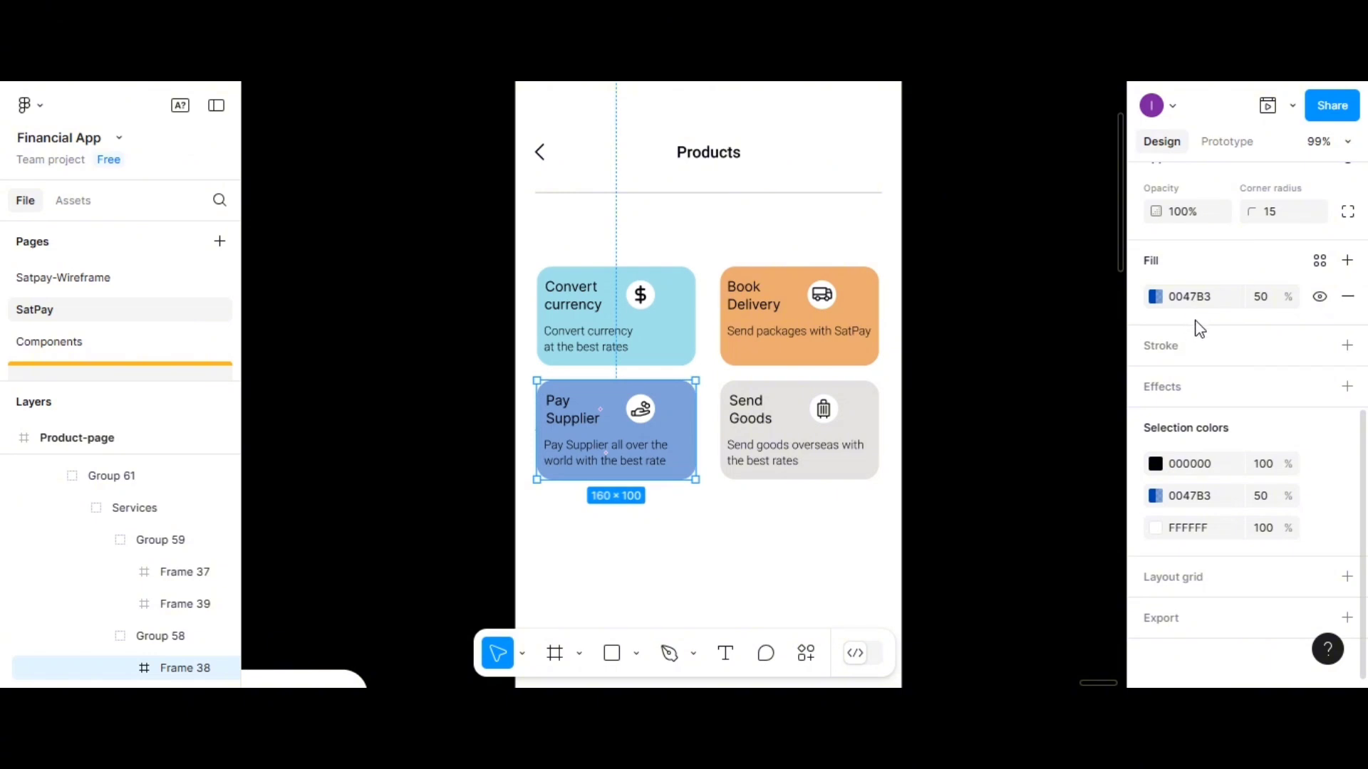
Remove the grey fill from the Send Goods card and deselect the card
click(838, 464)
click(839, 464)
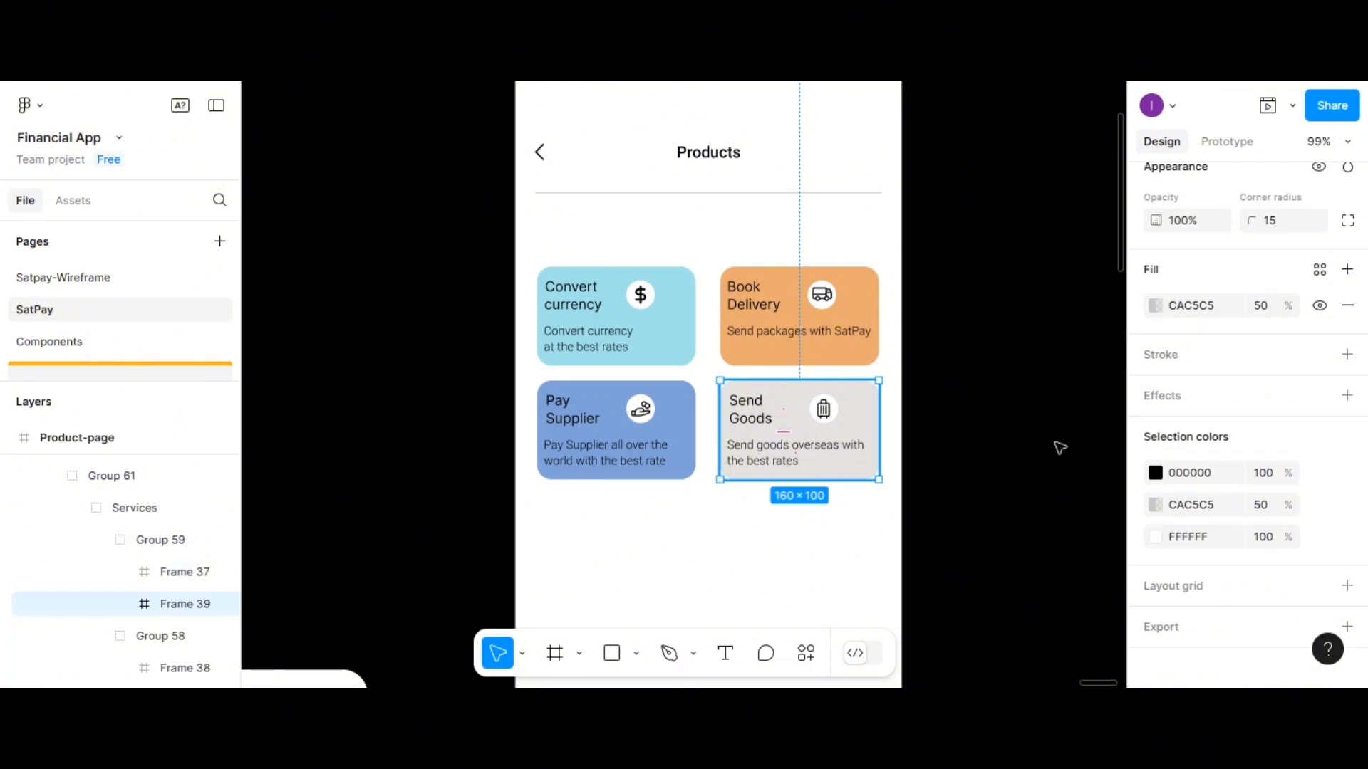
click(1347, 305)
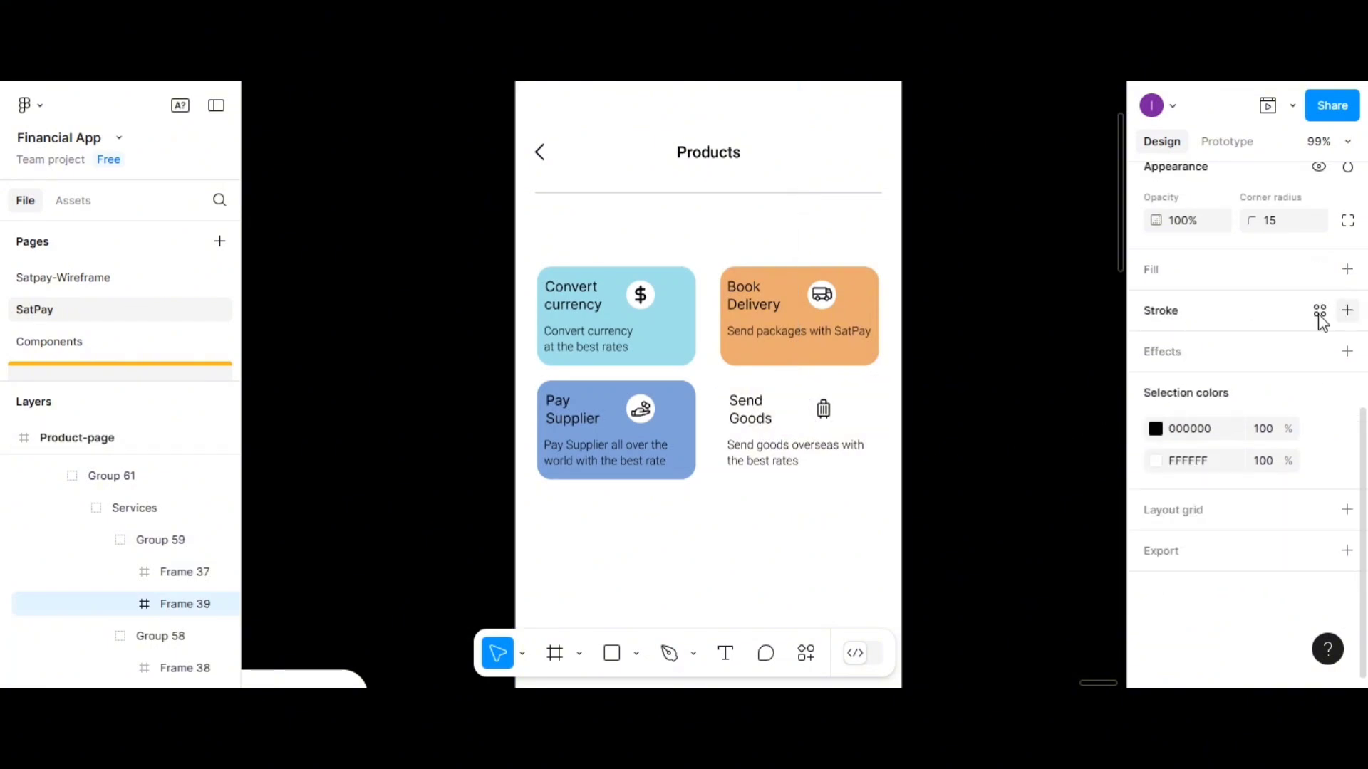
click(824, 576)
scroll(763, 519, up, 2)
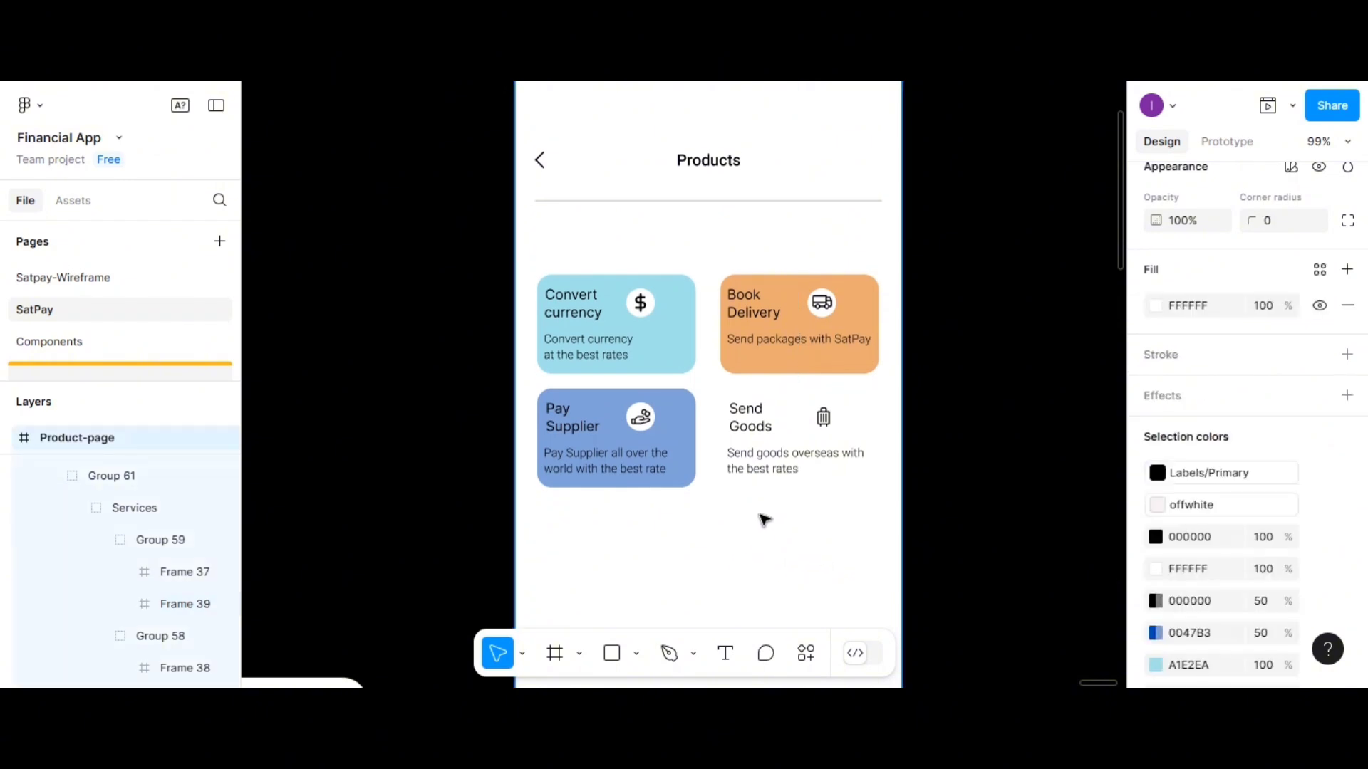
Change the Shipping-content frame's fill to the page's light grey CAC5C5 at 50% opacity
click(589, 165)
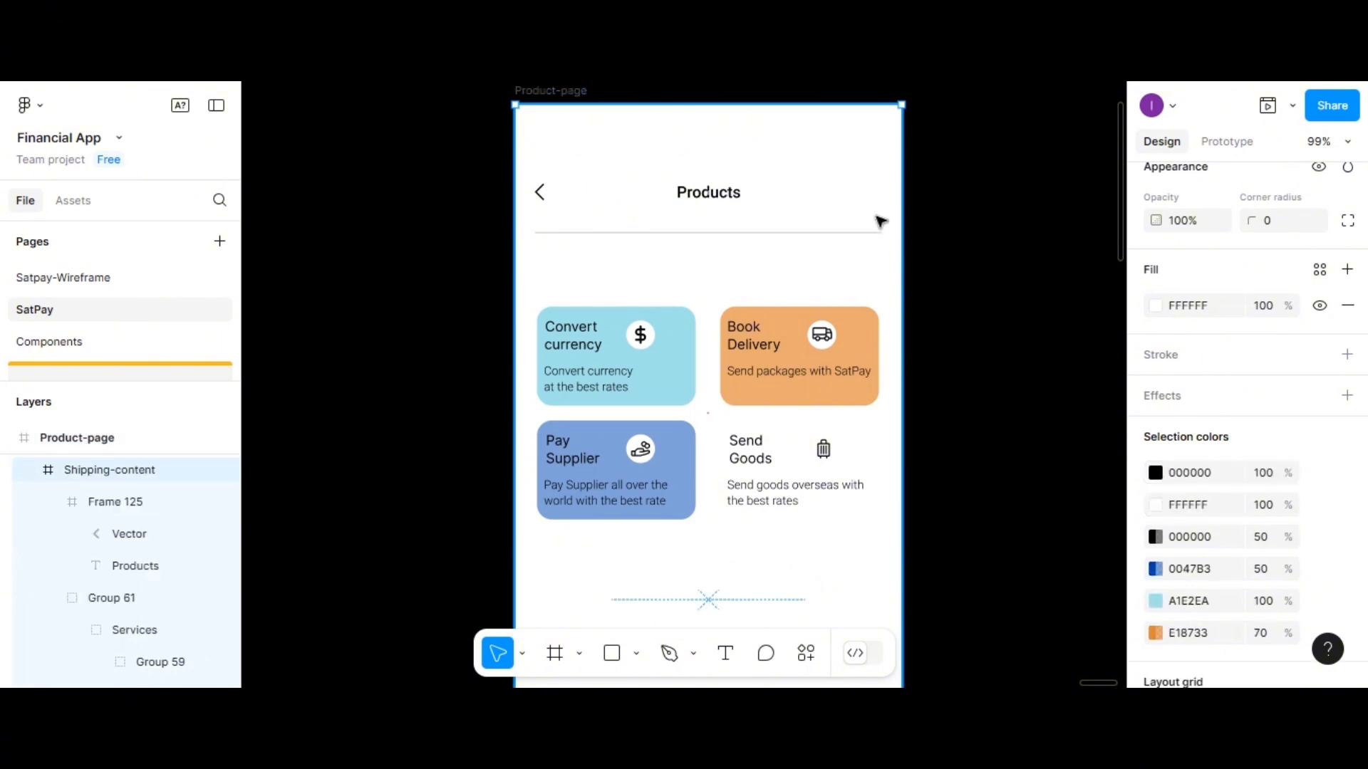
click(1154, 307)
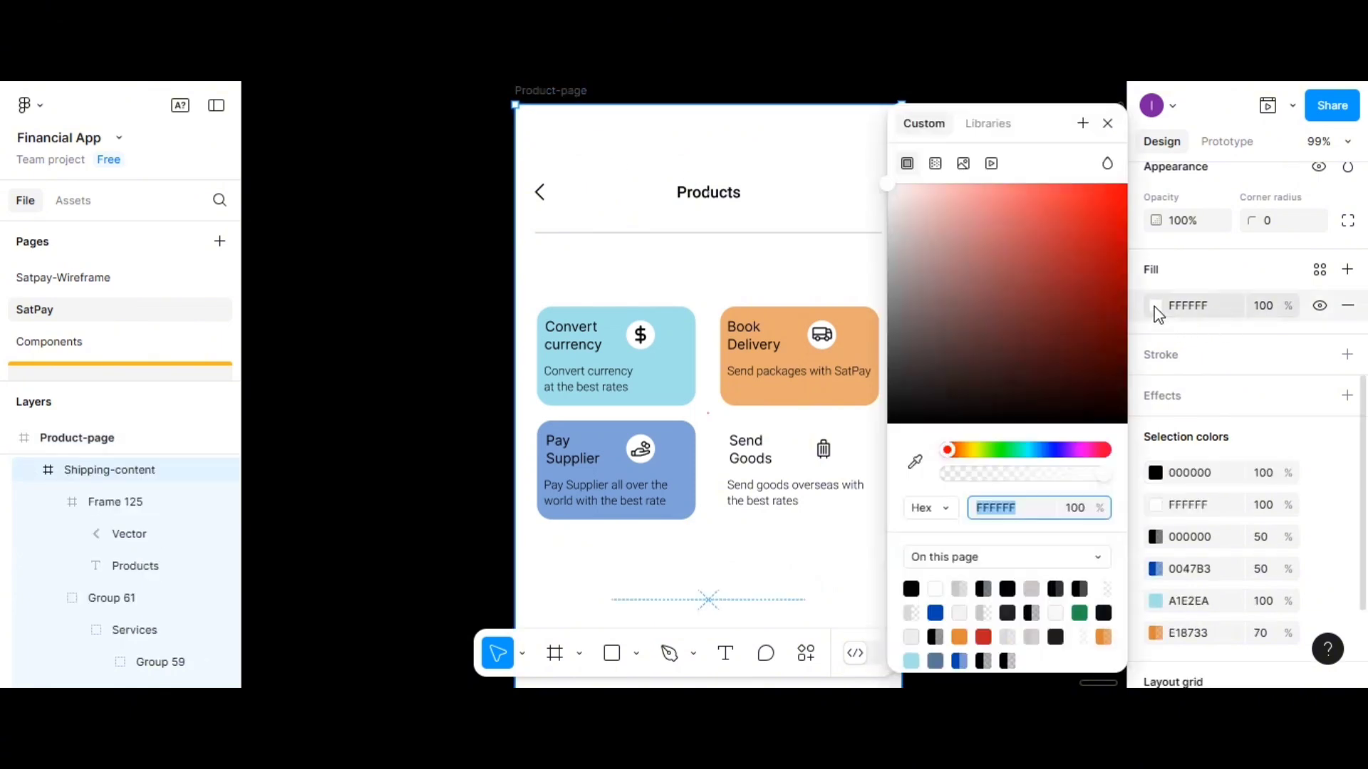
click(960, 589)
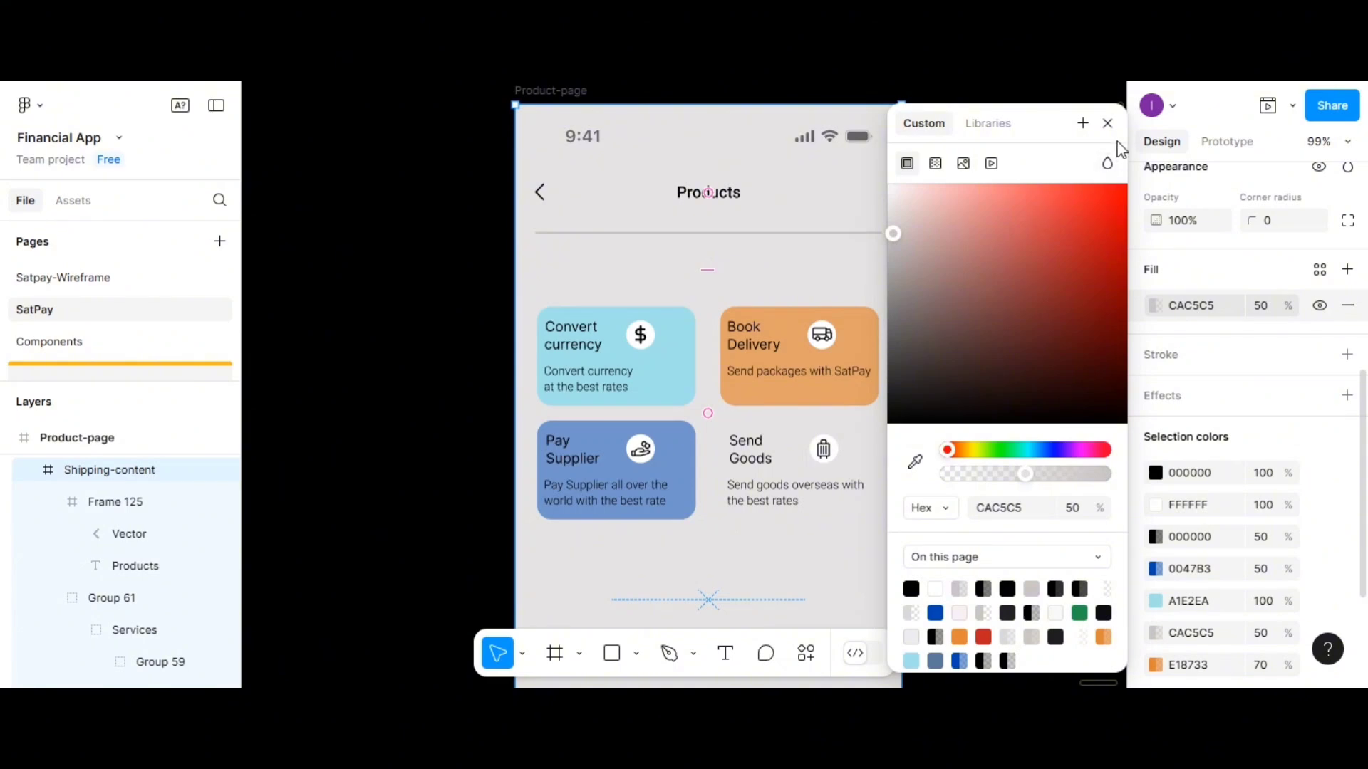
click(1107, 124)
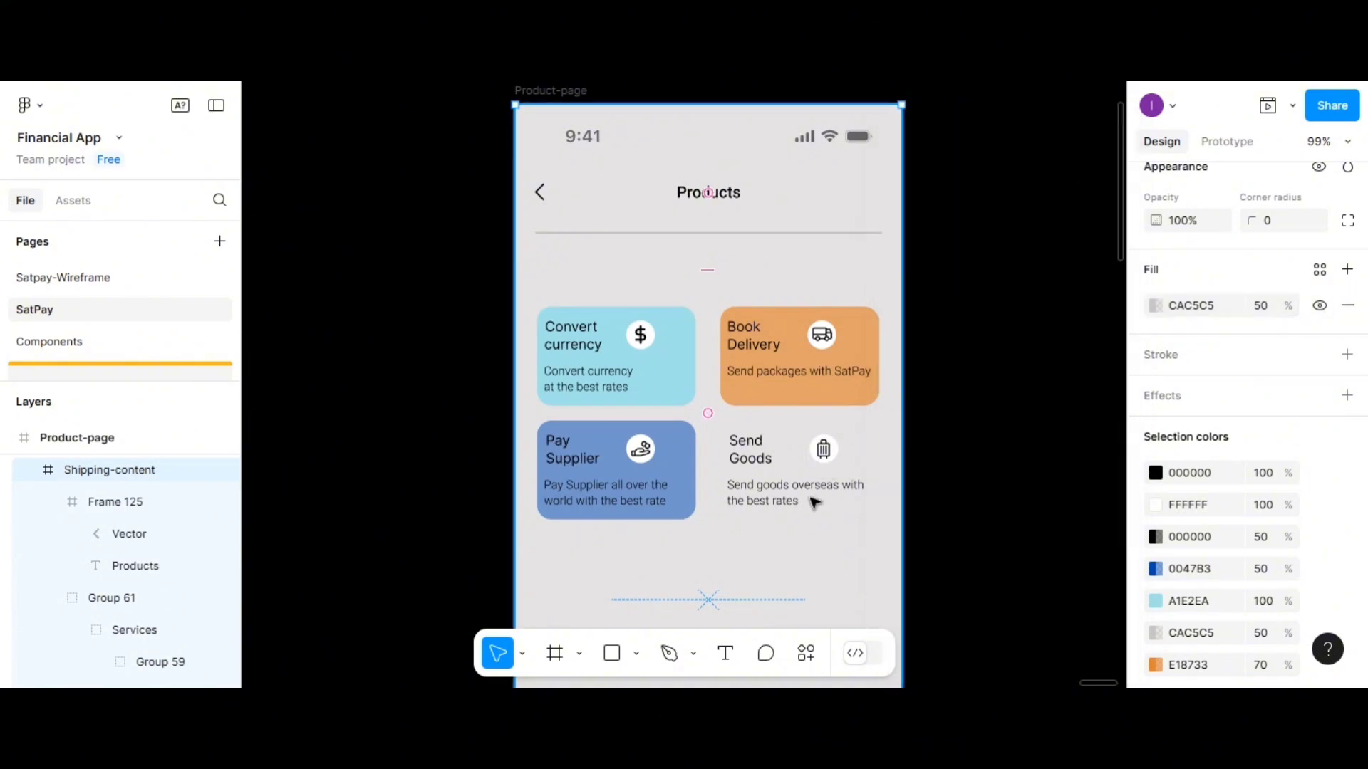
Give the Send Goods card a solid white FFFFFF fill at 100% and deselect the card
click(812, 505)
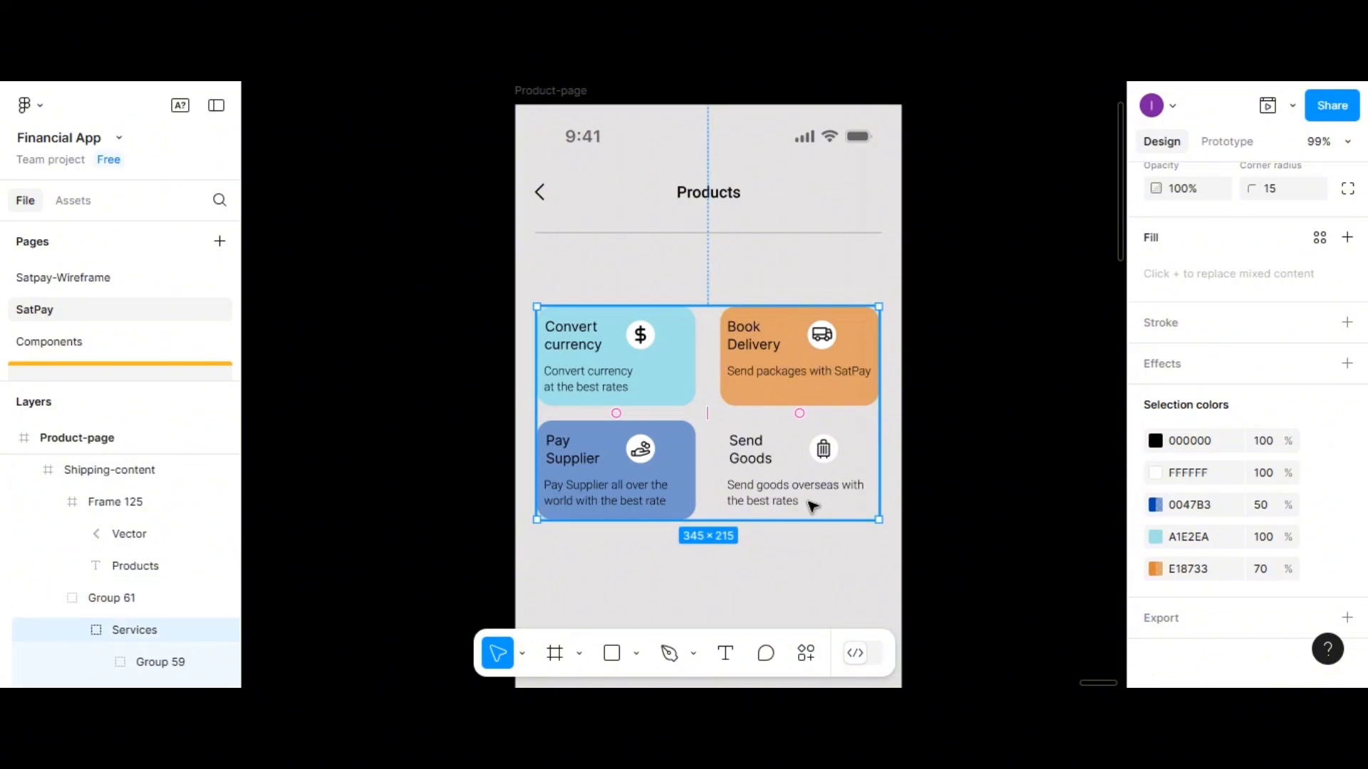
double_click(786, 487)
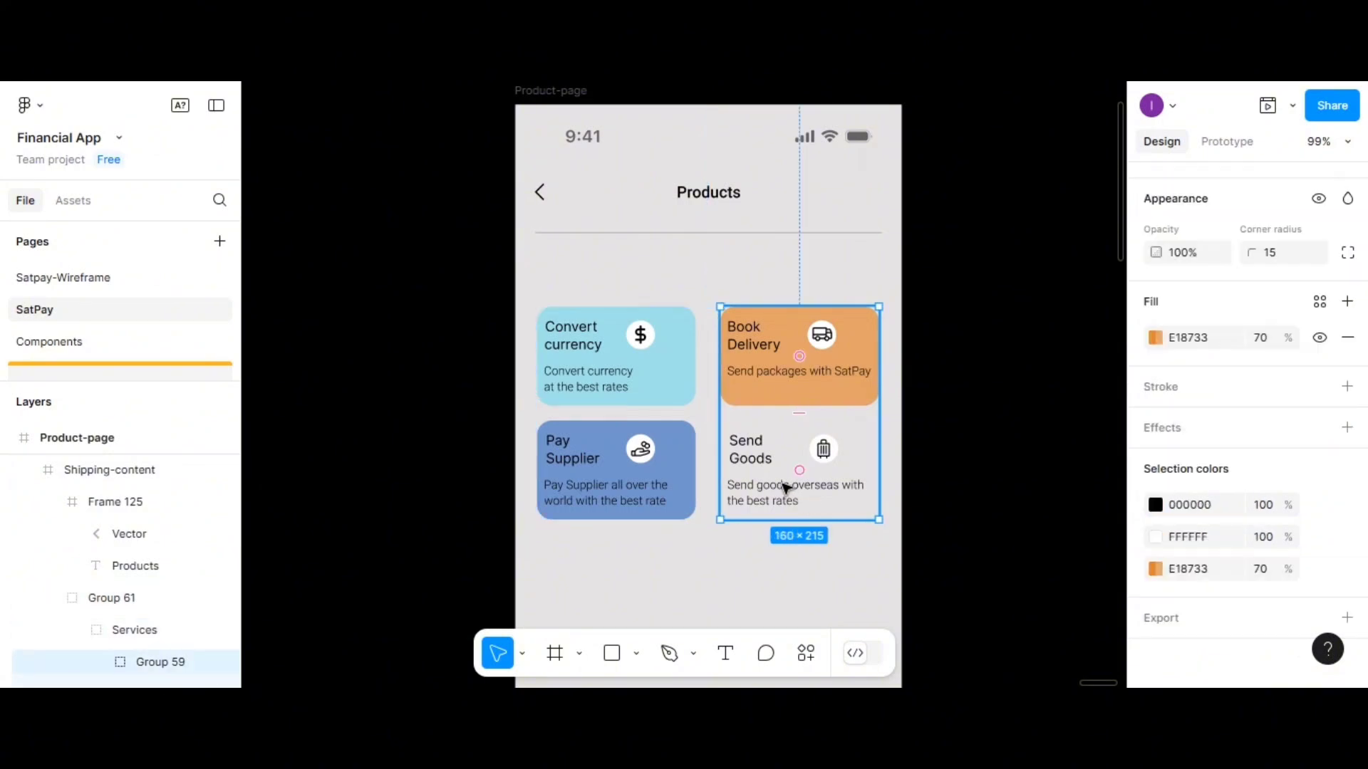
double_click(786, 488)
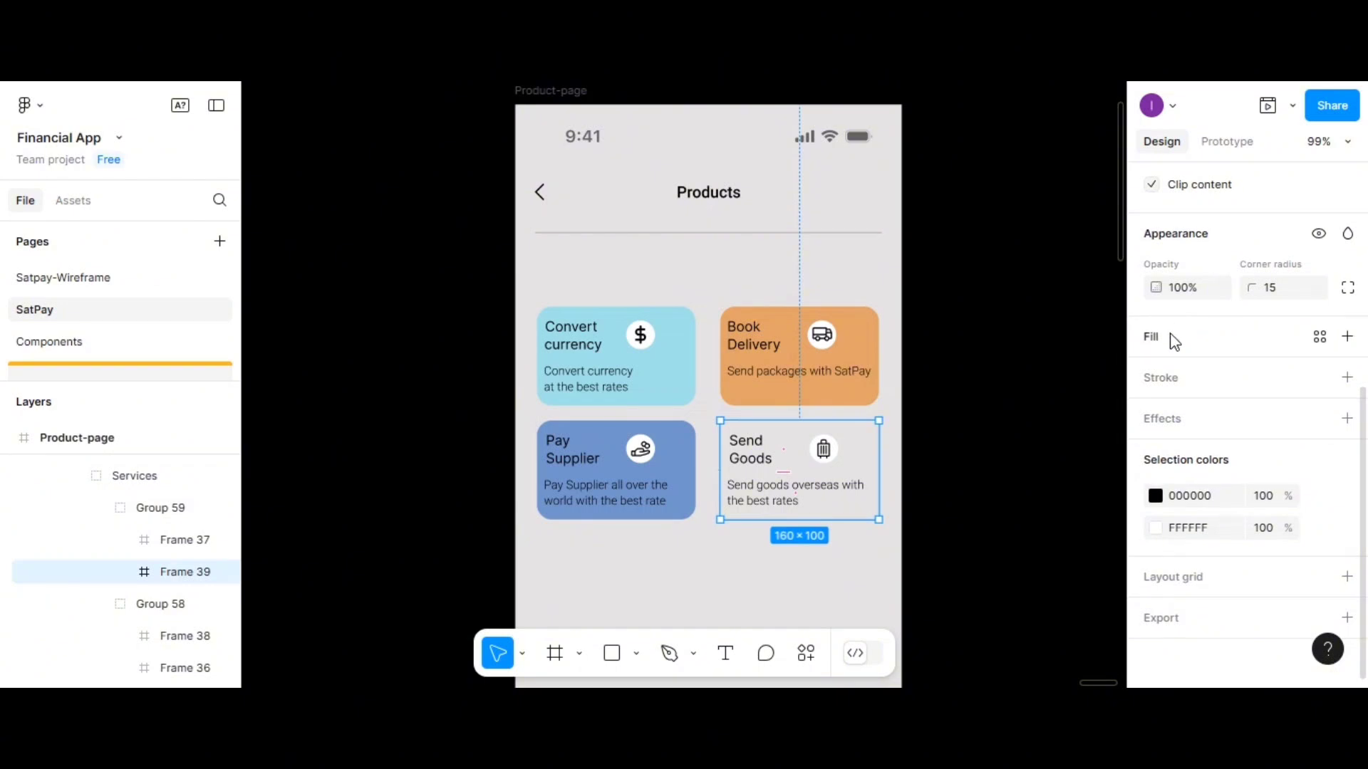
click(1151, 346)
click(845, 569)
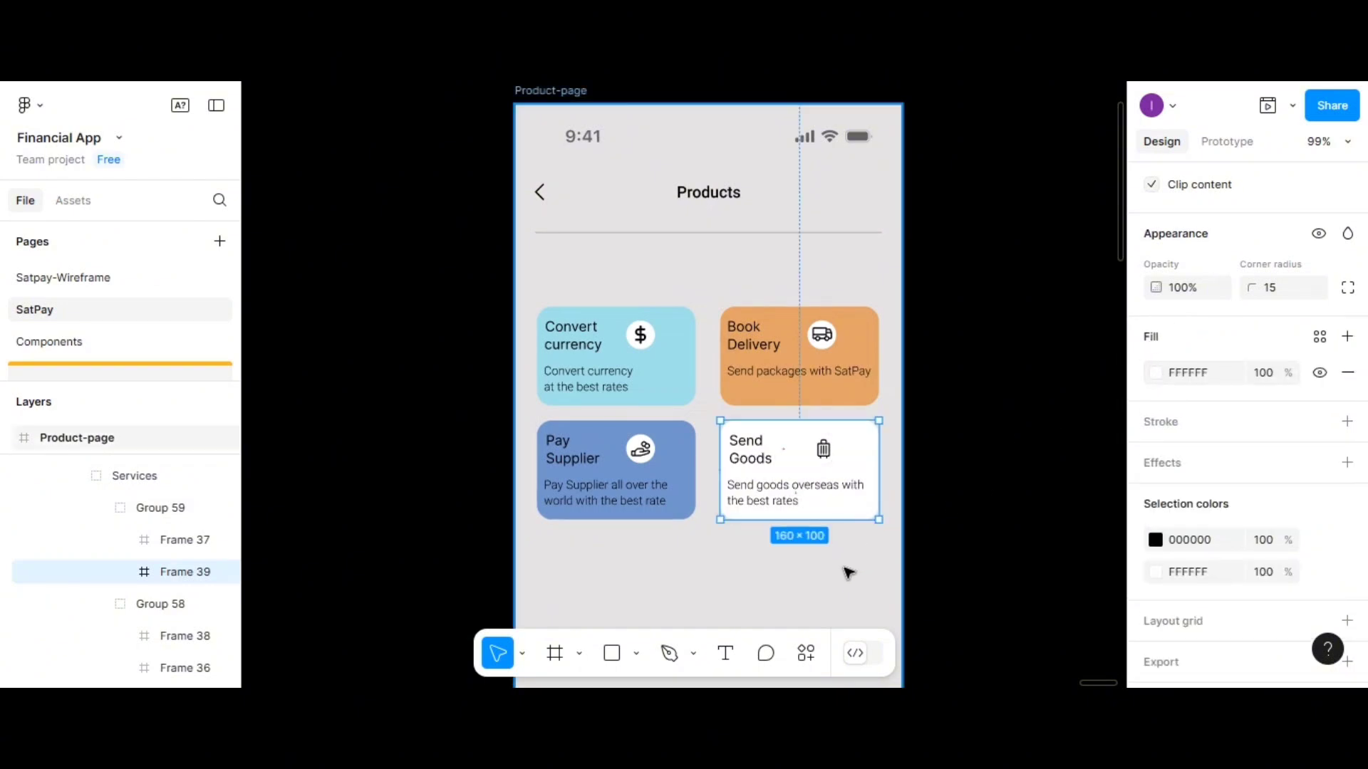
Move the group of four service cards up to about 25 px below the Products header
scroll(708, 470, down, 1)
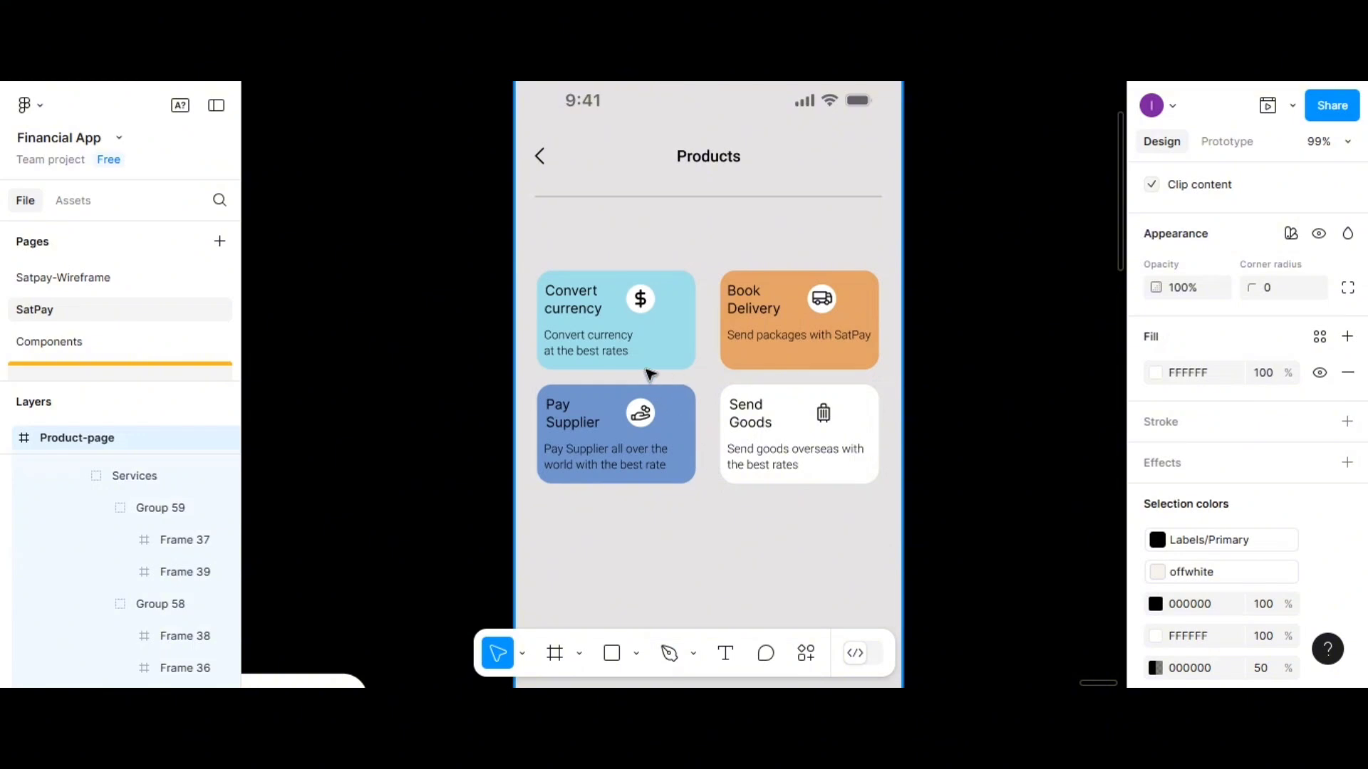
key(Return)
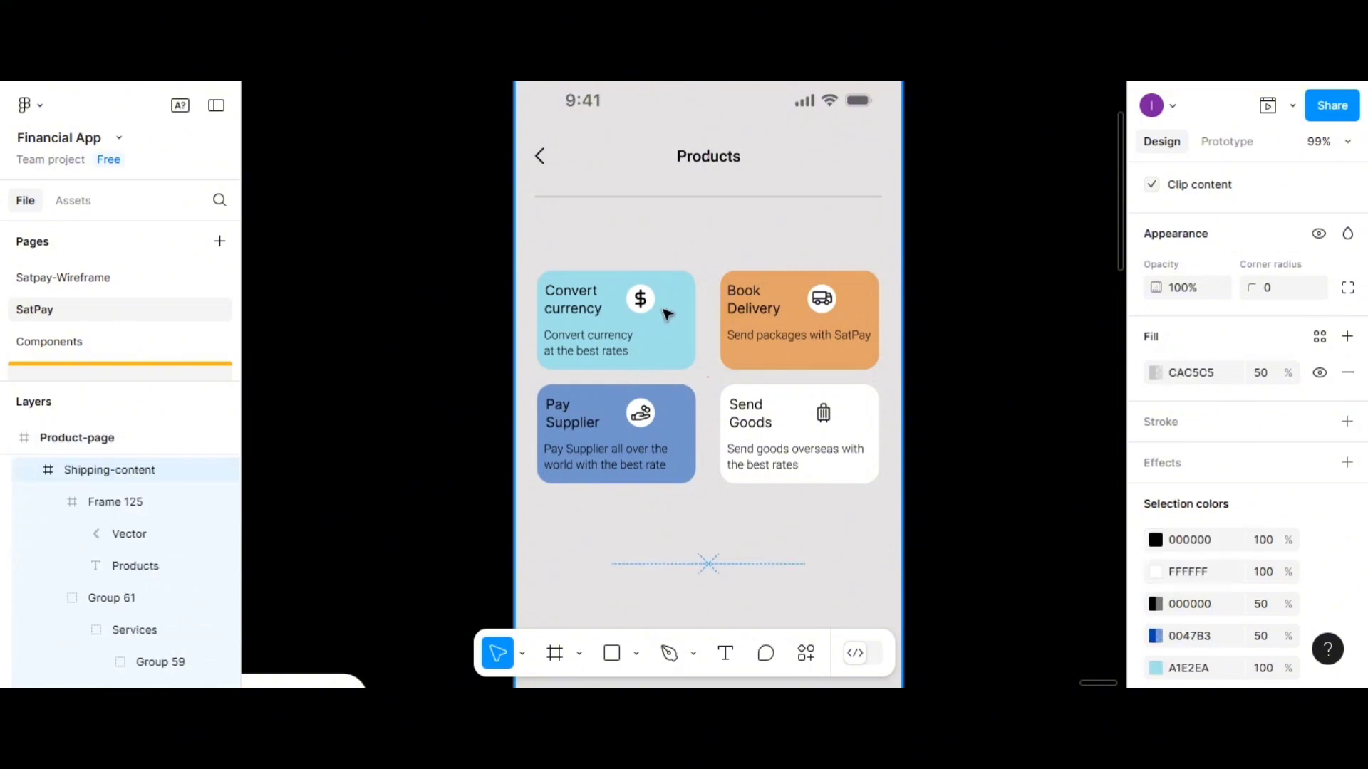
click(680, 343)
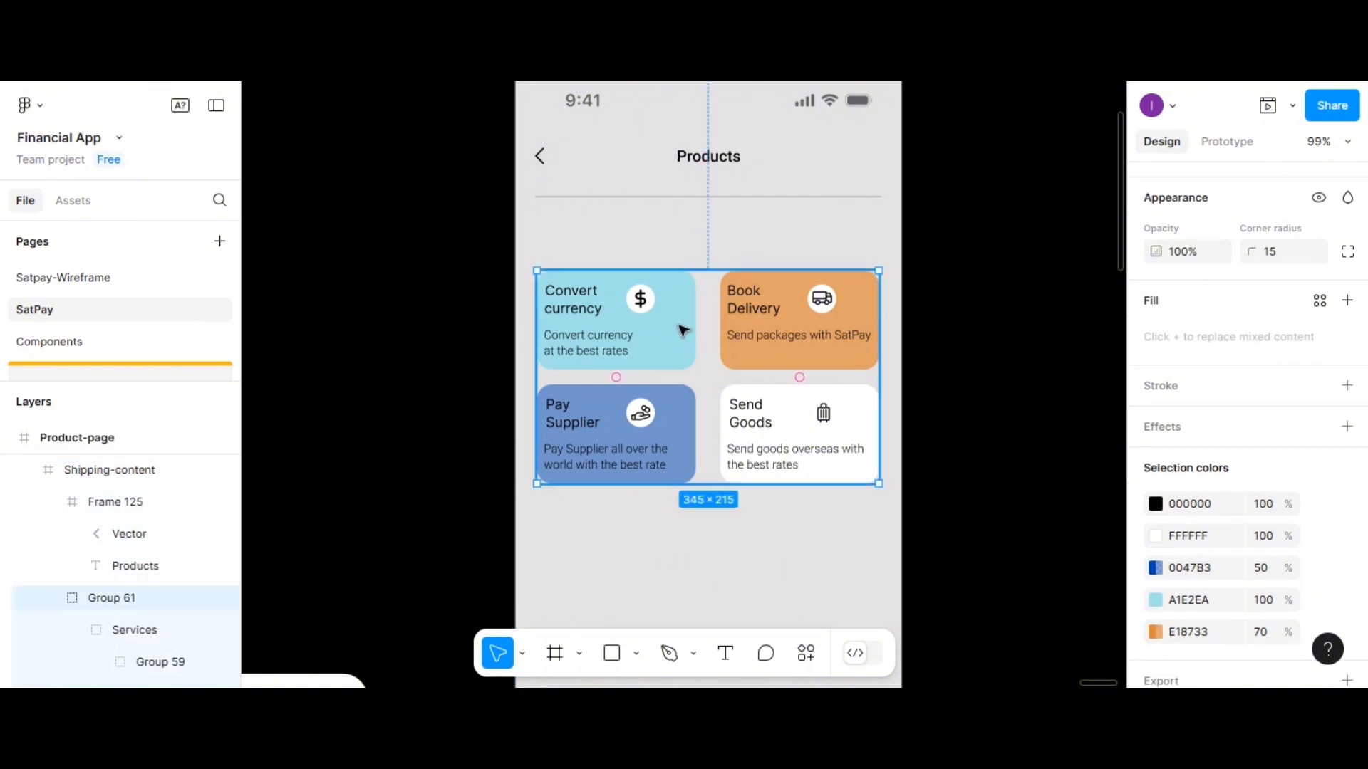
drag(682, 330, 677, 295)
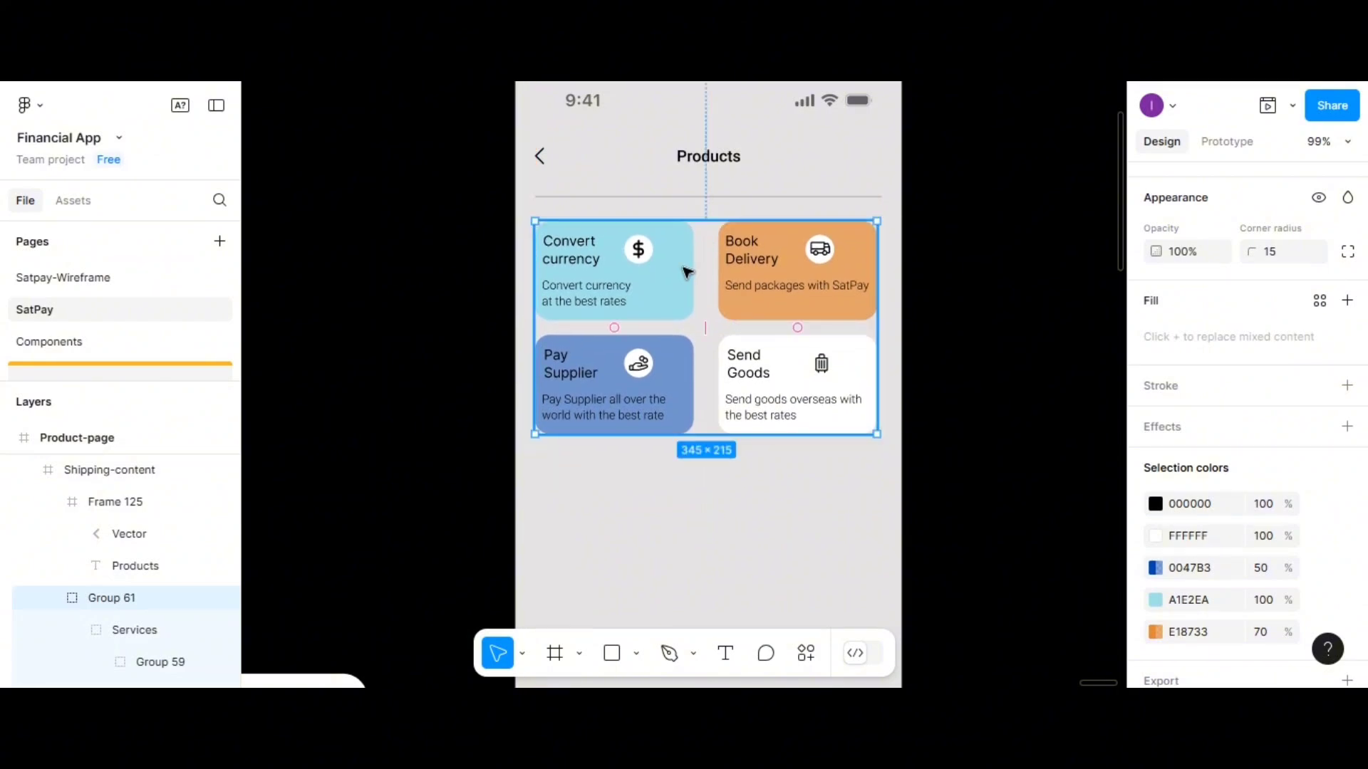
Set the vertical spacing between the Products header and the service cards to 15, and group the two together
shift+click(698, 191)
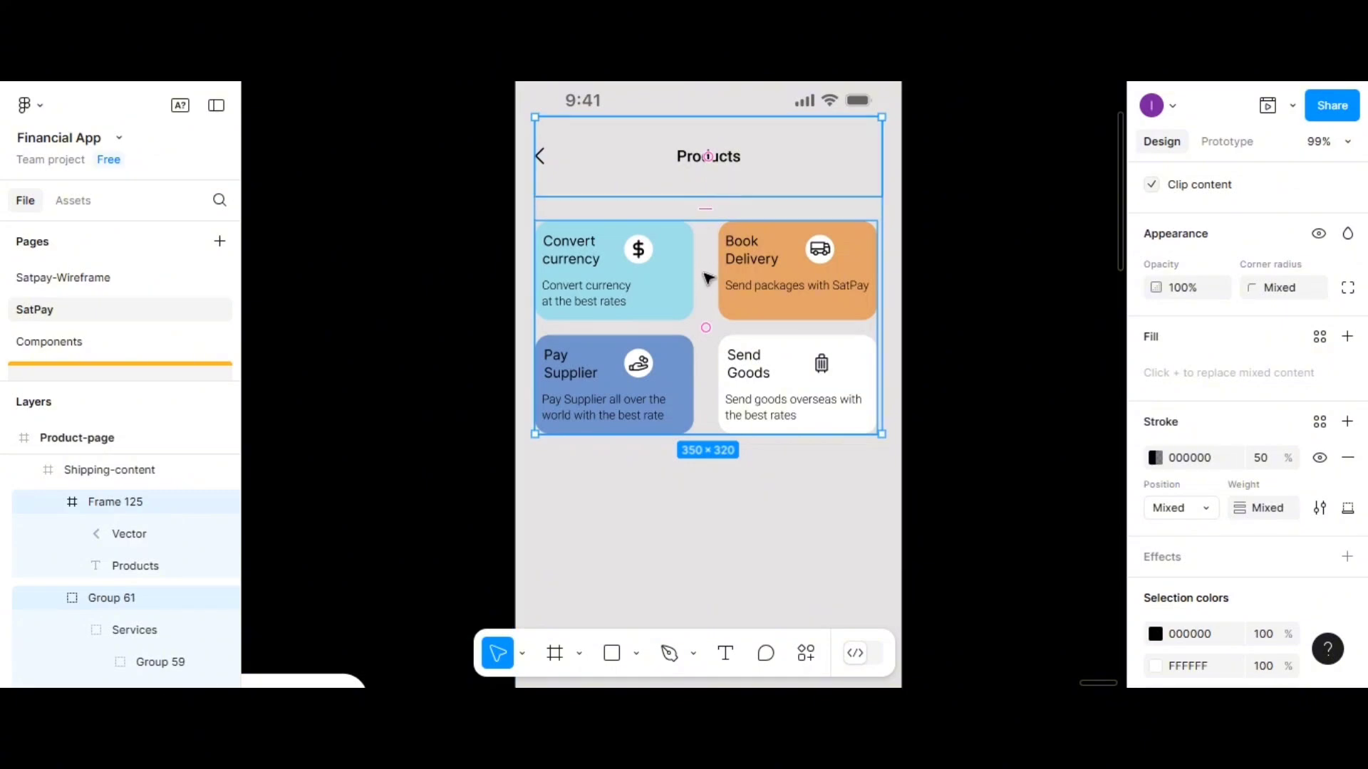
scroll(1221, 482, down, 3)
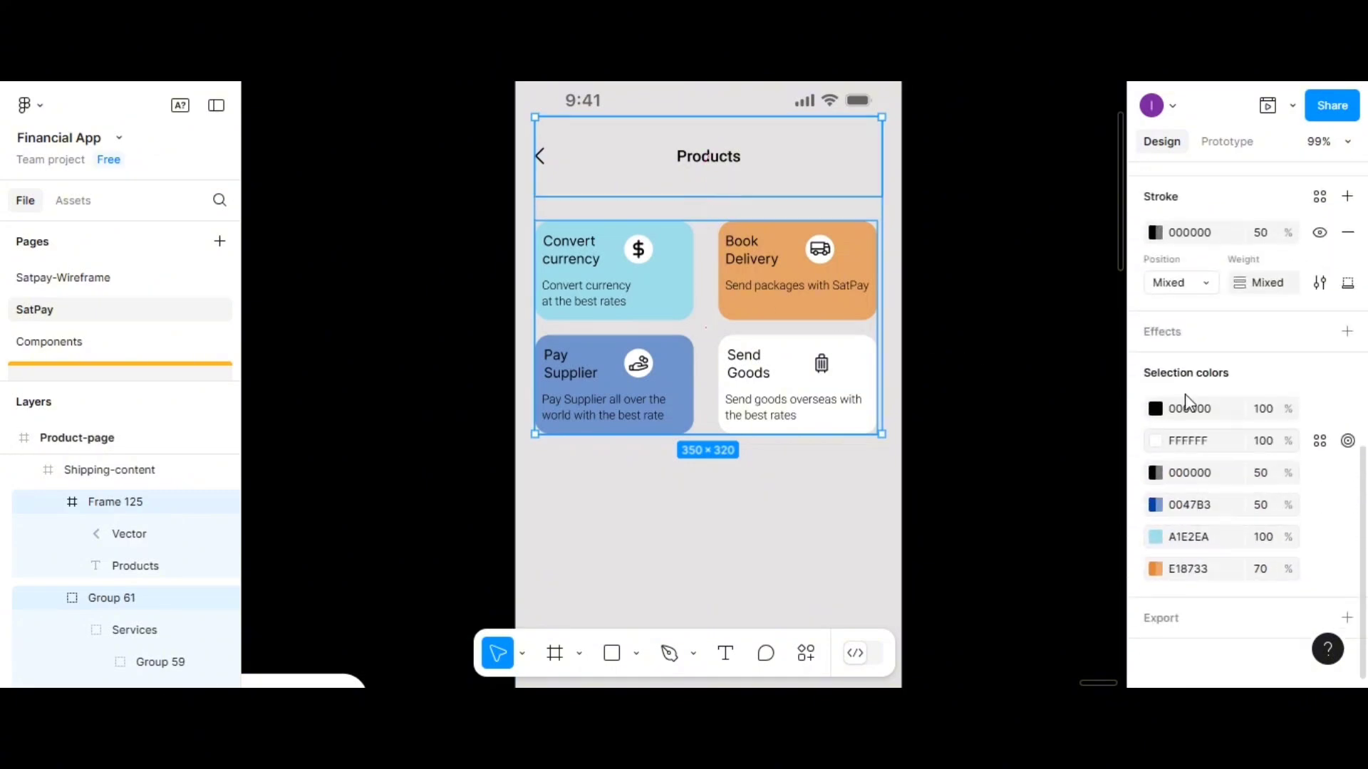
scroll(1193, 332, up, 5)
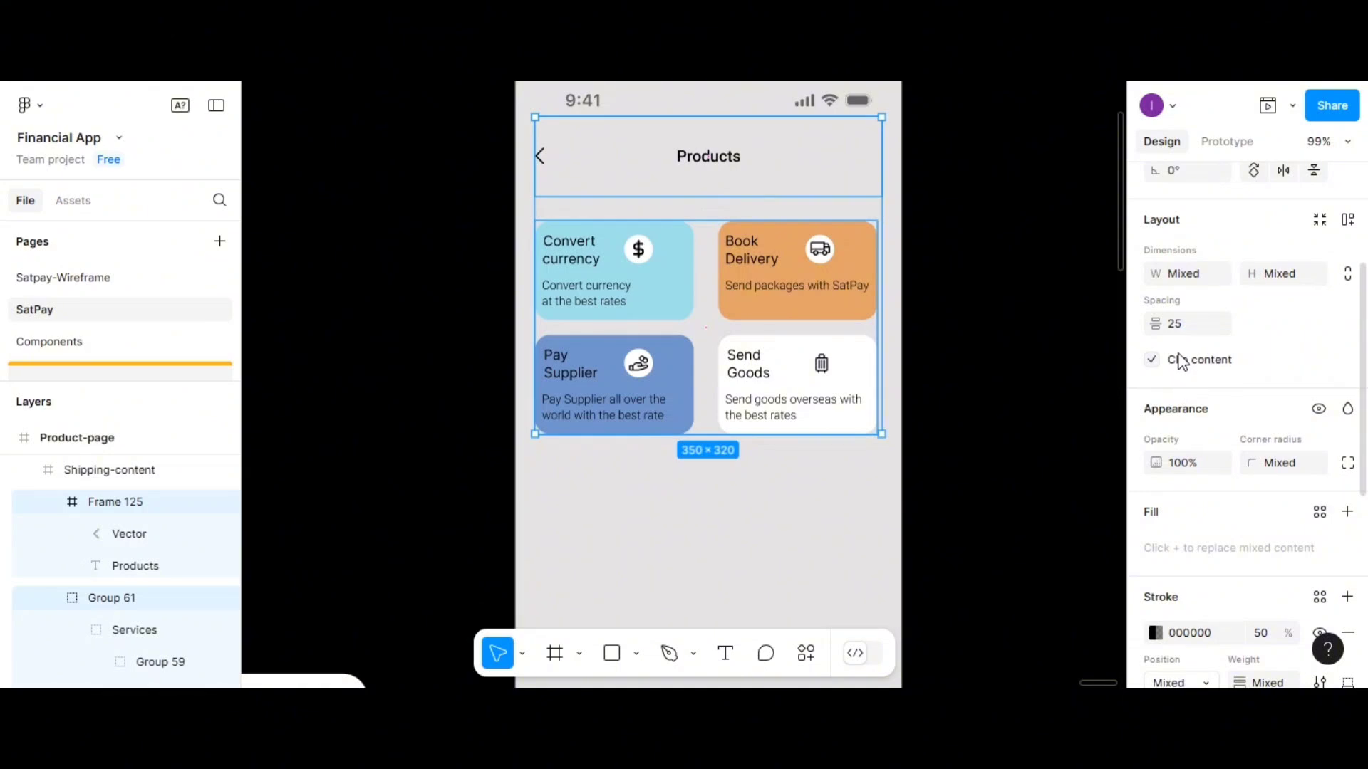
click(1176, 323)
text(15)
key(Return)
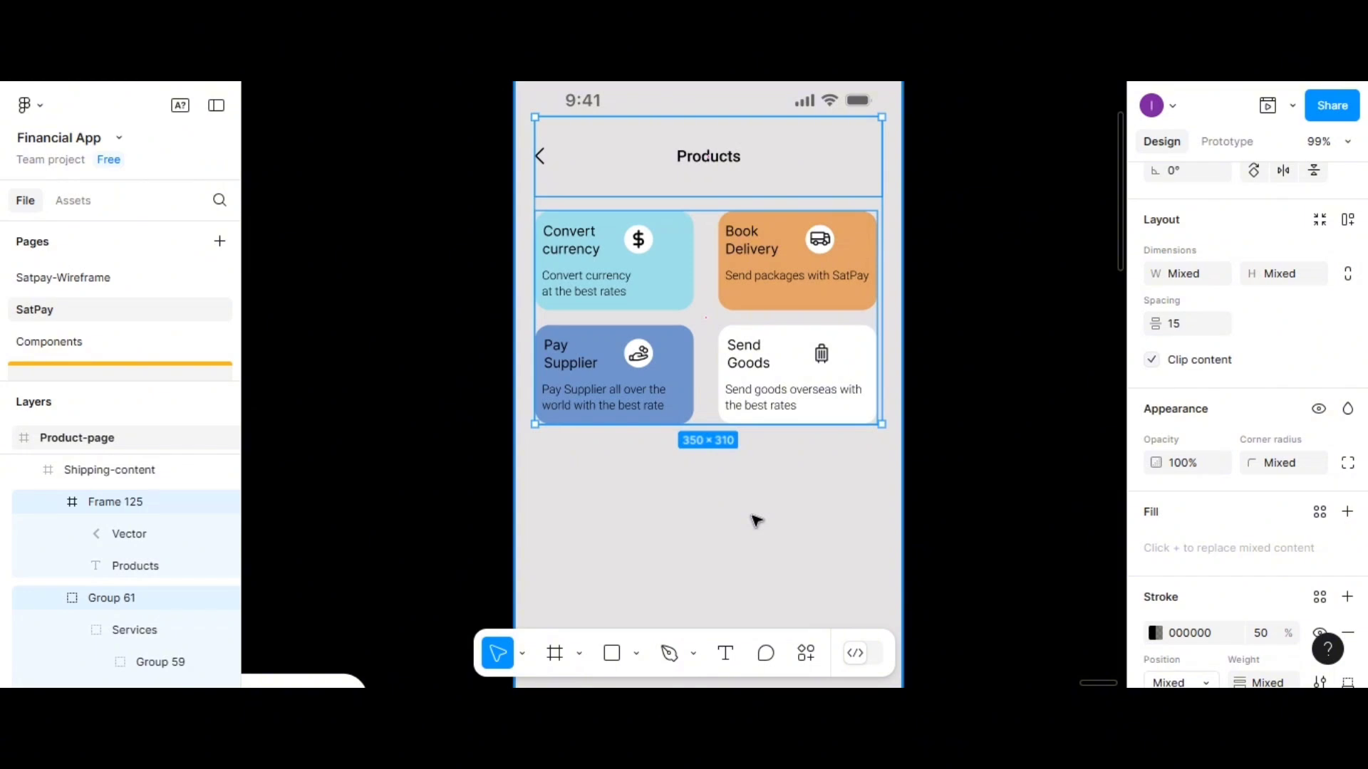
key(ctrl+g)
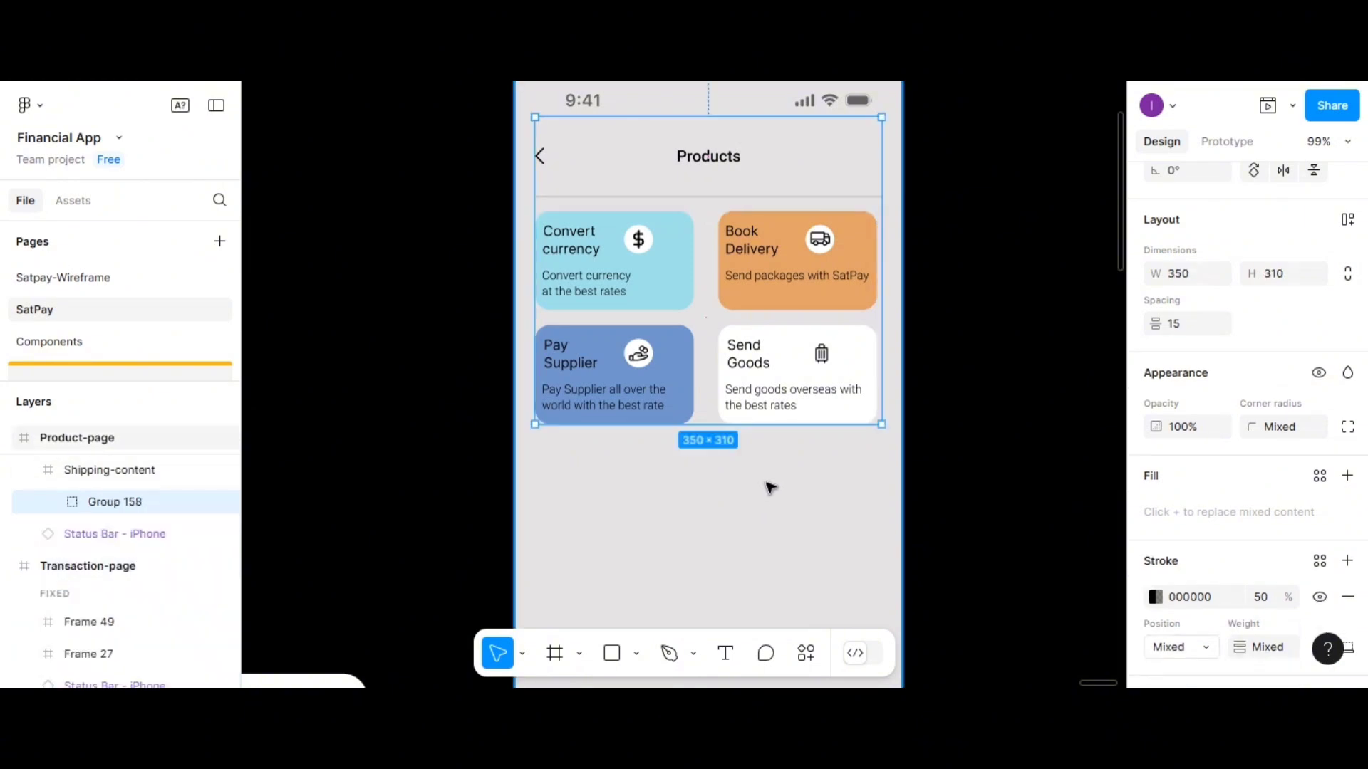
Look over the Product-page frame from its header down to the navigation bar, along with the neighbouring screens
scroll(775, 399, up, 1)
scroll(930, 349, up, 1)
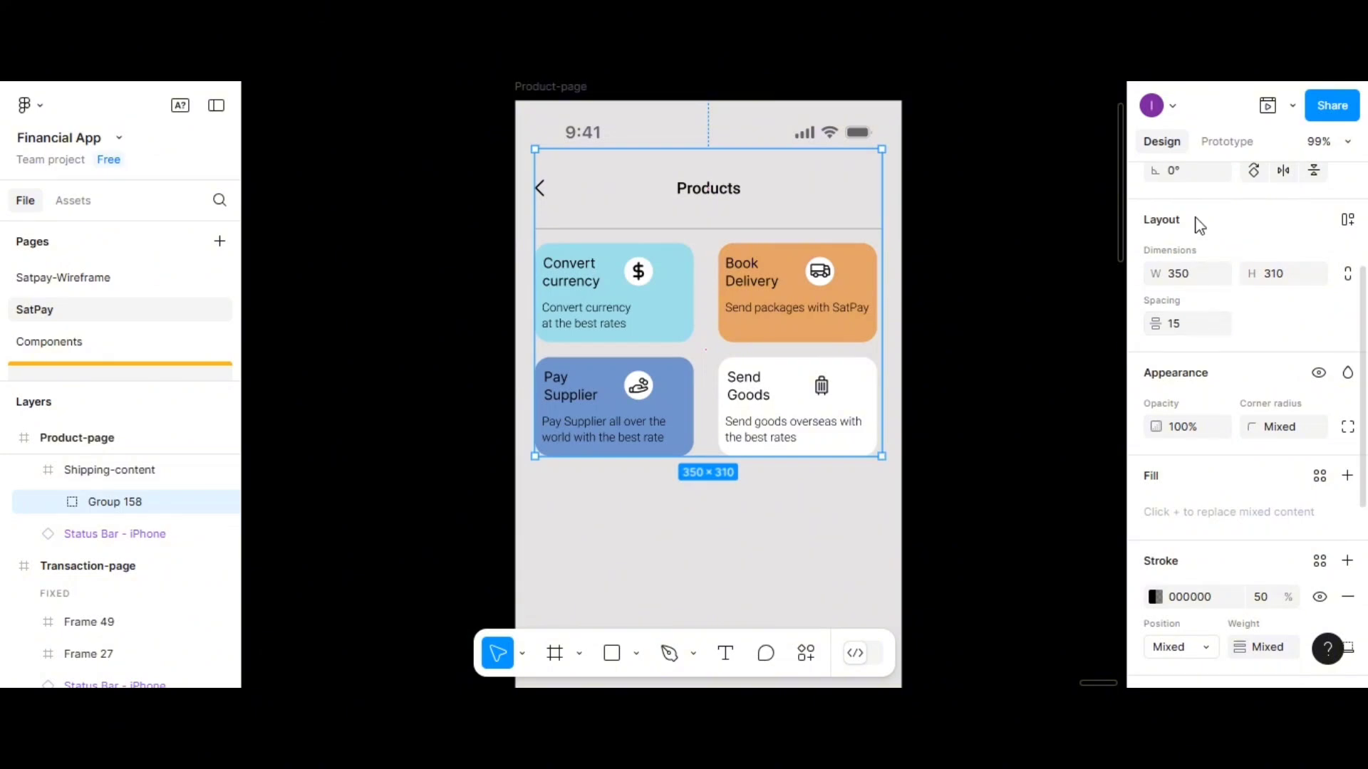
scroll(1200, 227, up, 3)
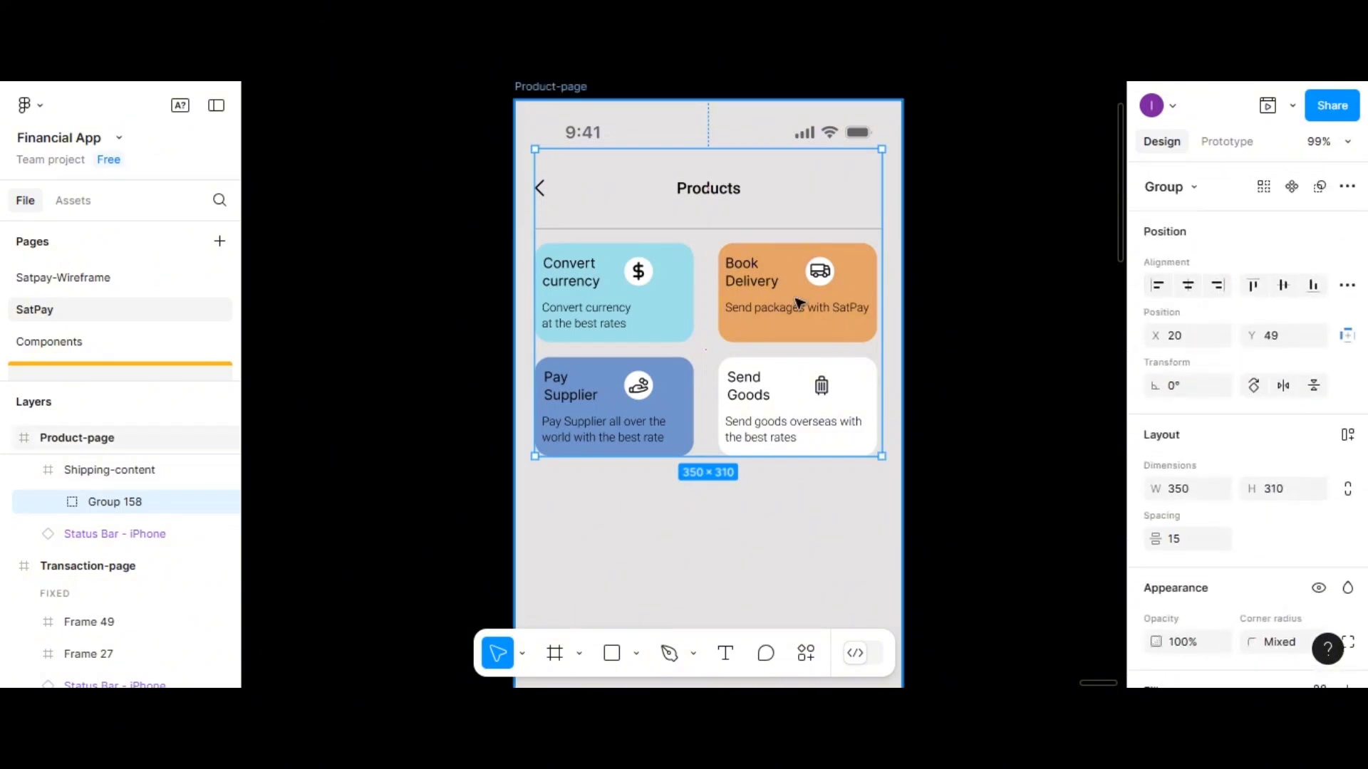
scroll(724, 285, up, 1)
scroll(812, 535, down, 15)
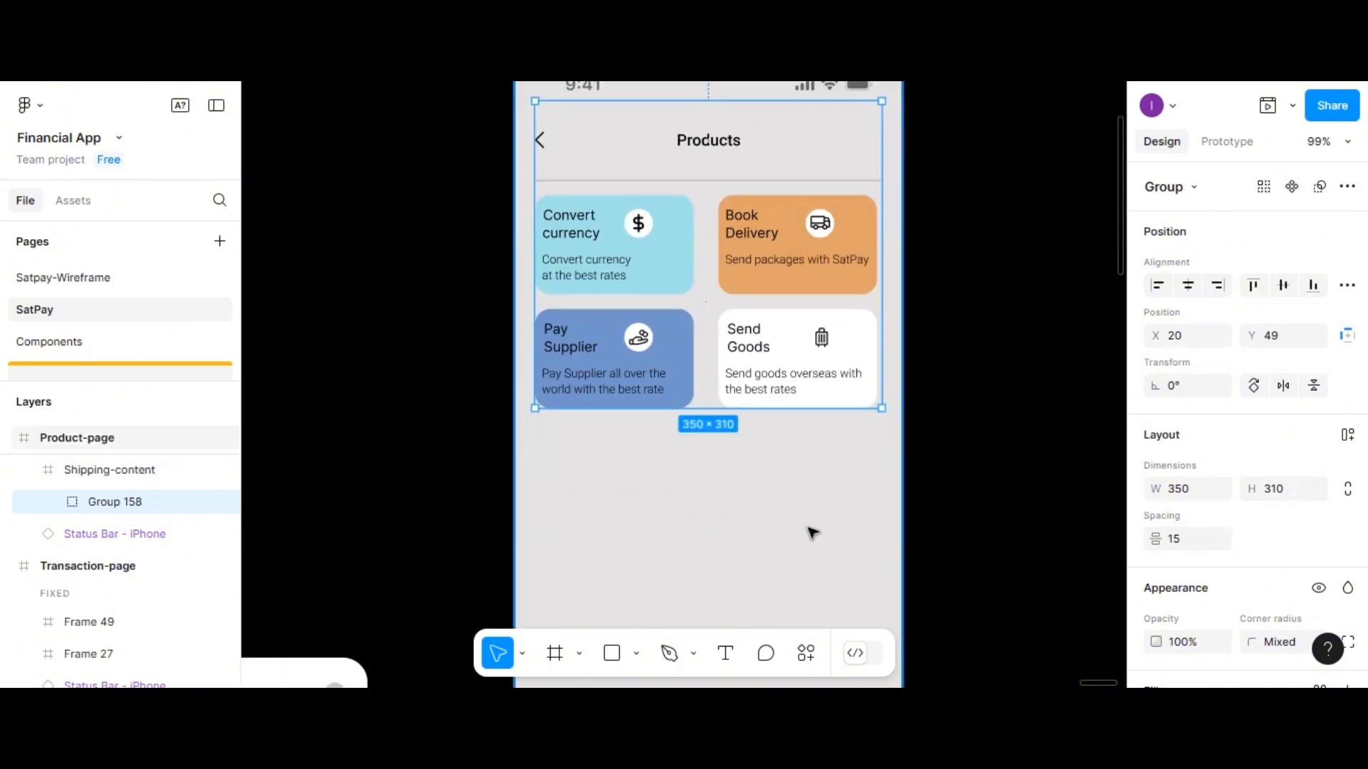
scroll(812, 527, up, 7)
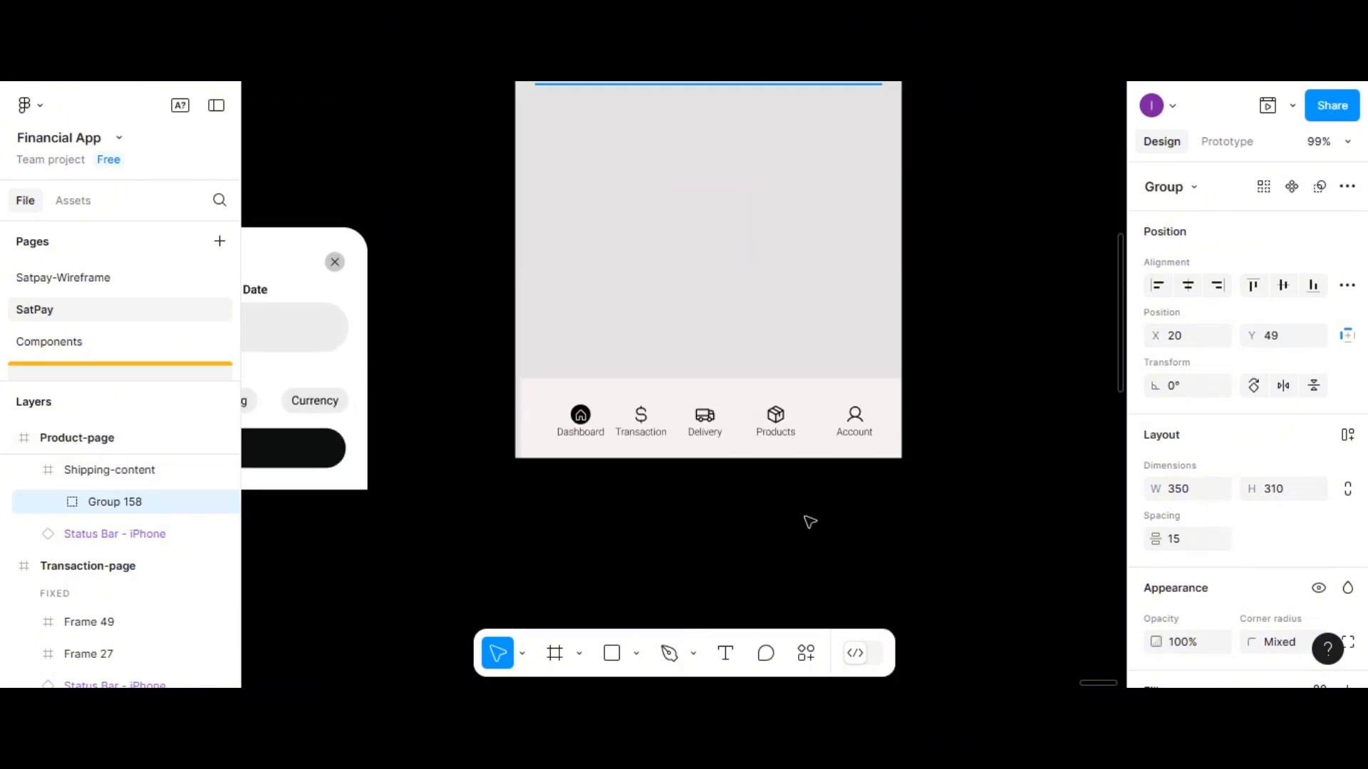
click(825, 362)
scroll(825, 363, down, 5)
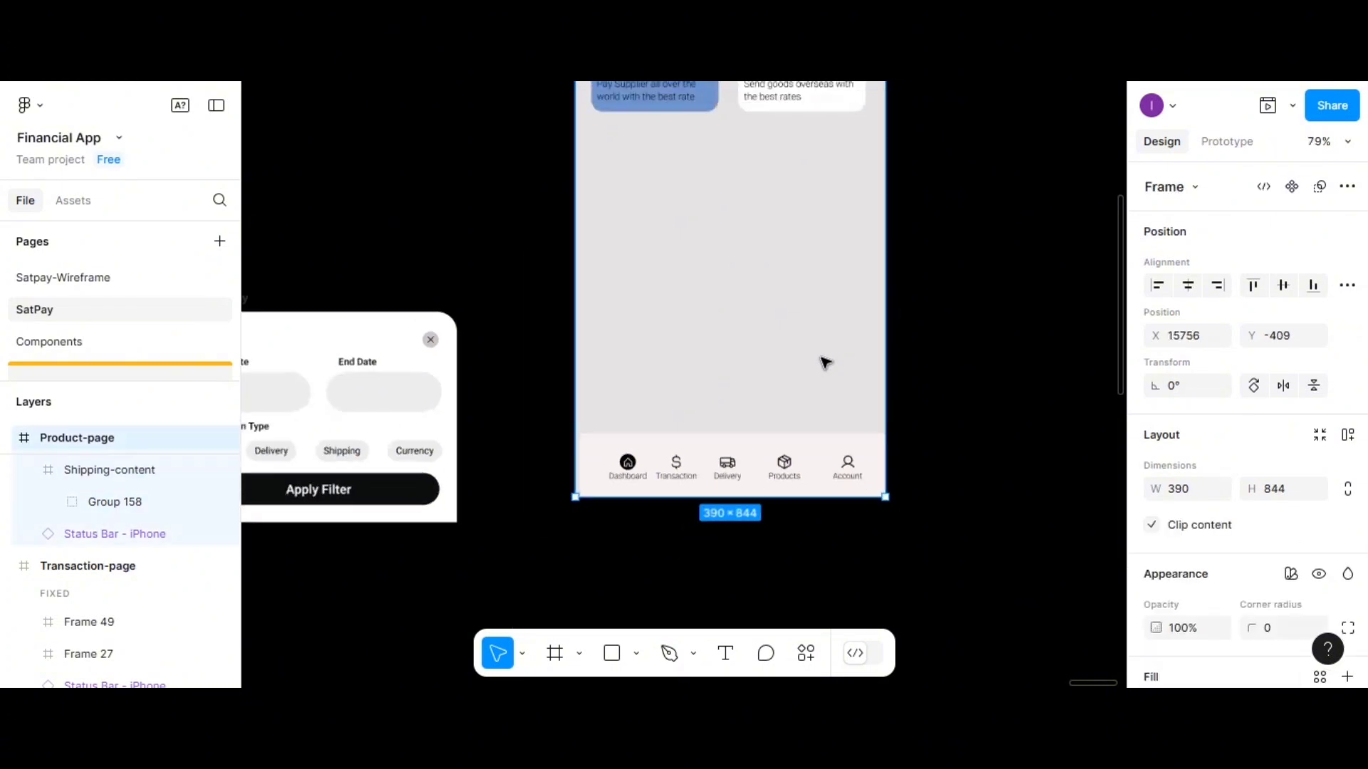
scroll(825, 362, up, 1)
scroll(824, 362, up, 1)
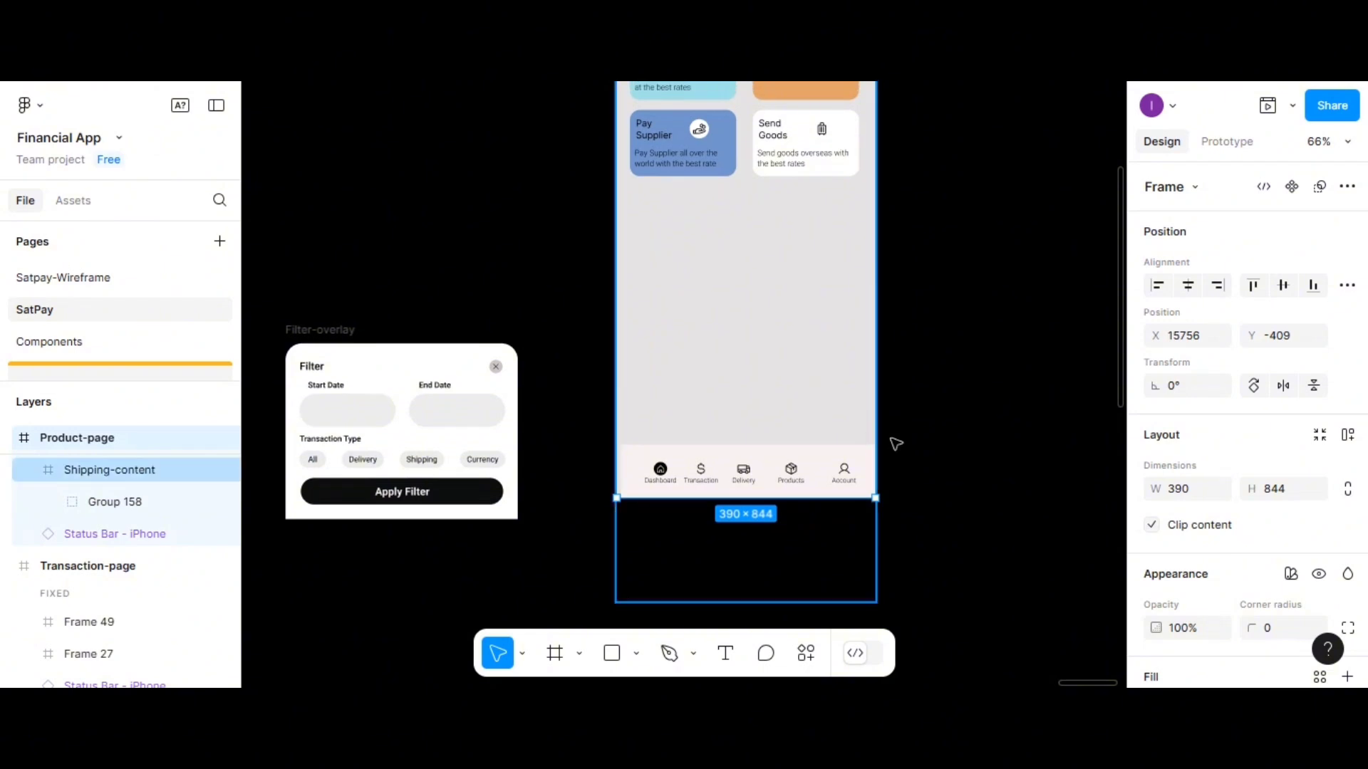
scroll(784, 405, down, 3)
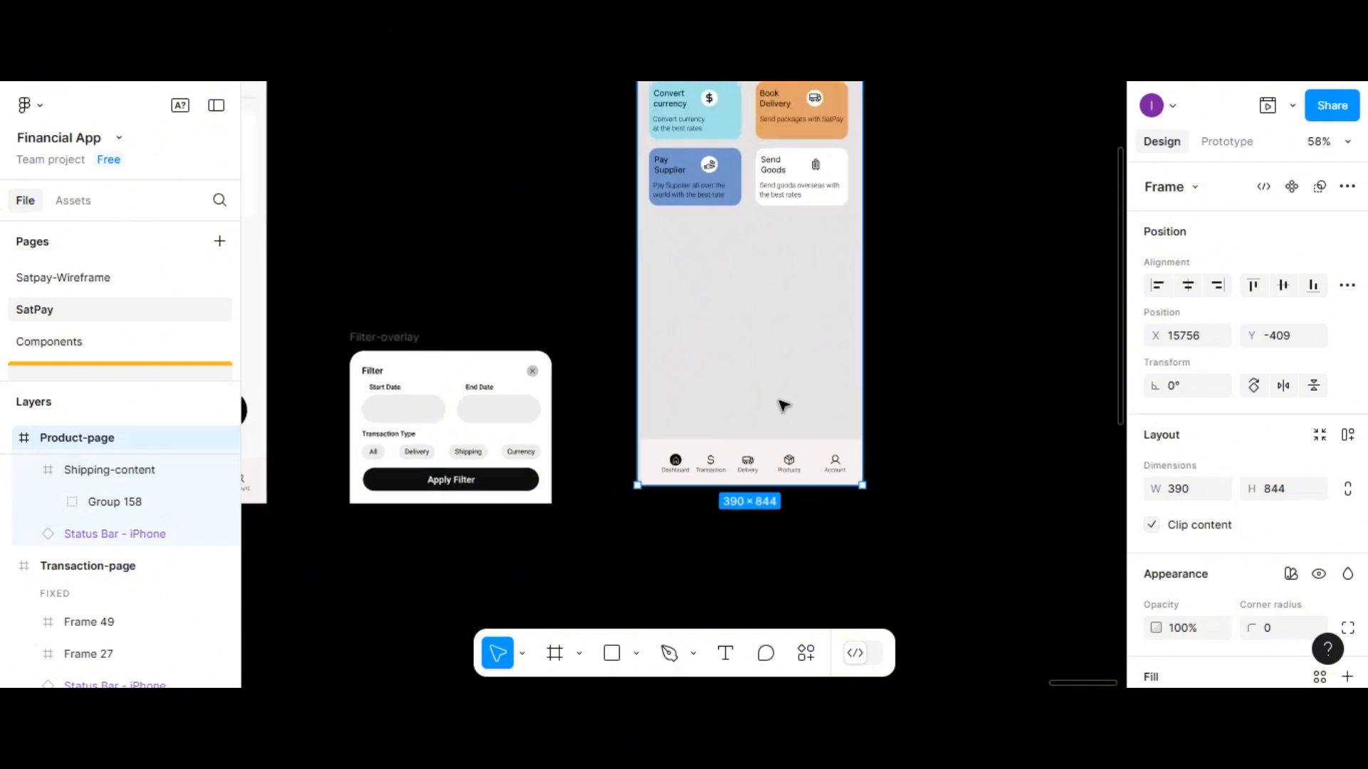
Copy the chat button frame from Transaction-page into Product-page, just above the navigation bar at X 0, Y 644
click(371, 408)
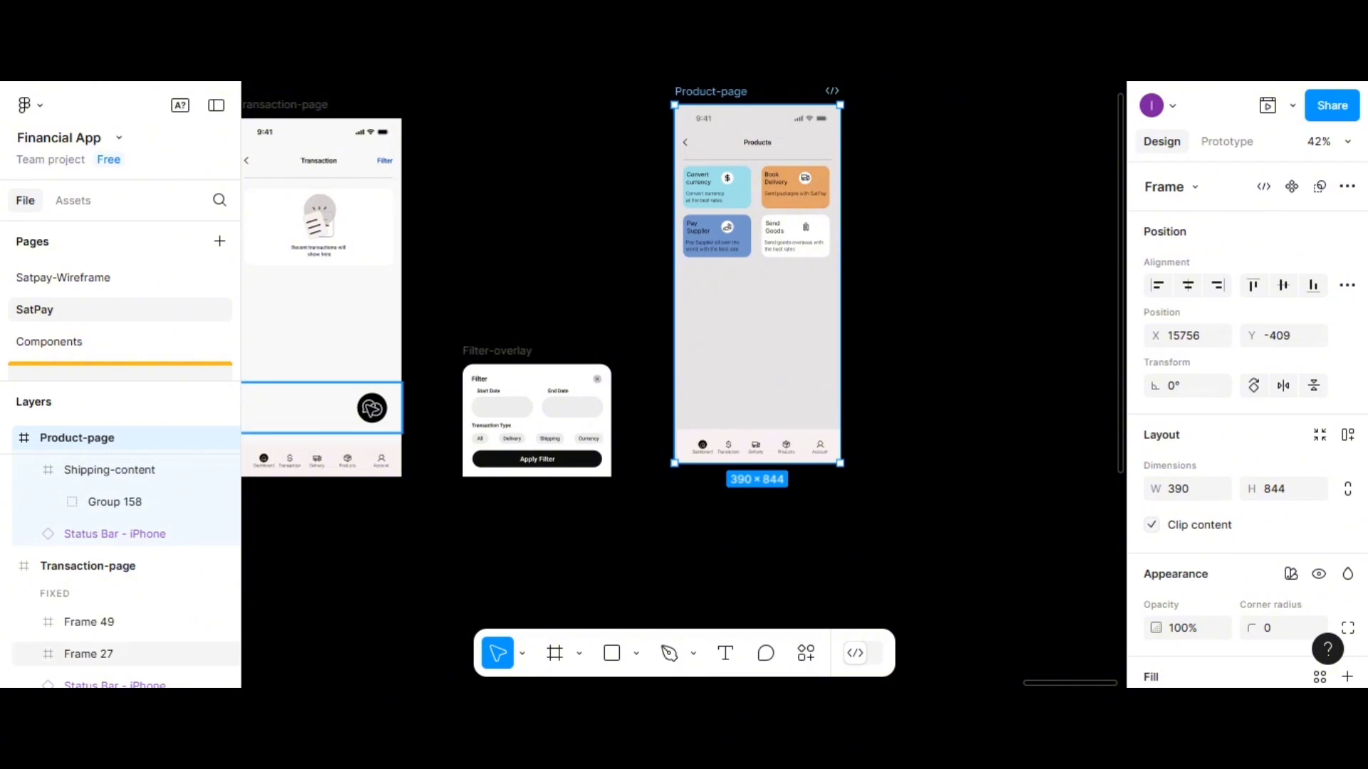
drag(372, 408, 810, 402)
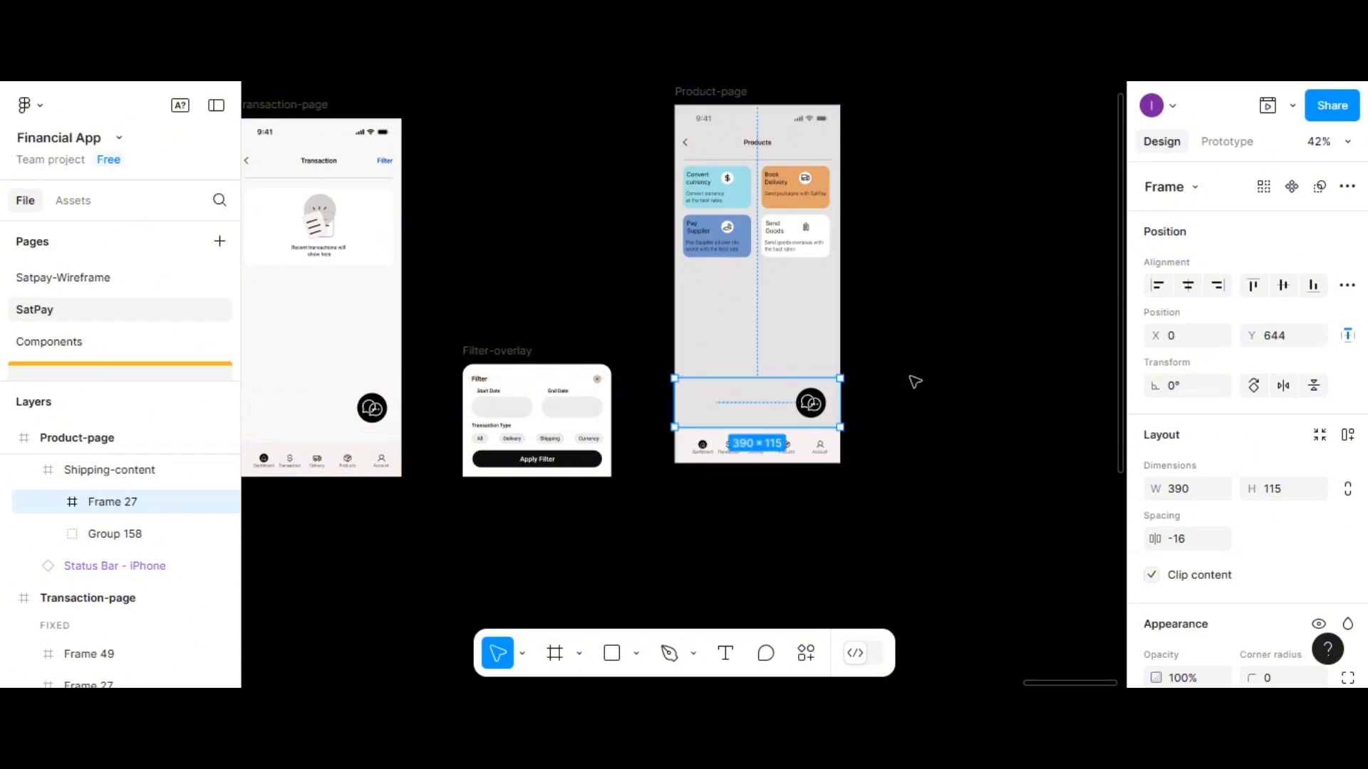
click(834, 403)
click(812, 403)
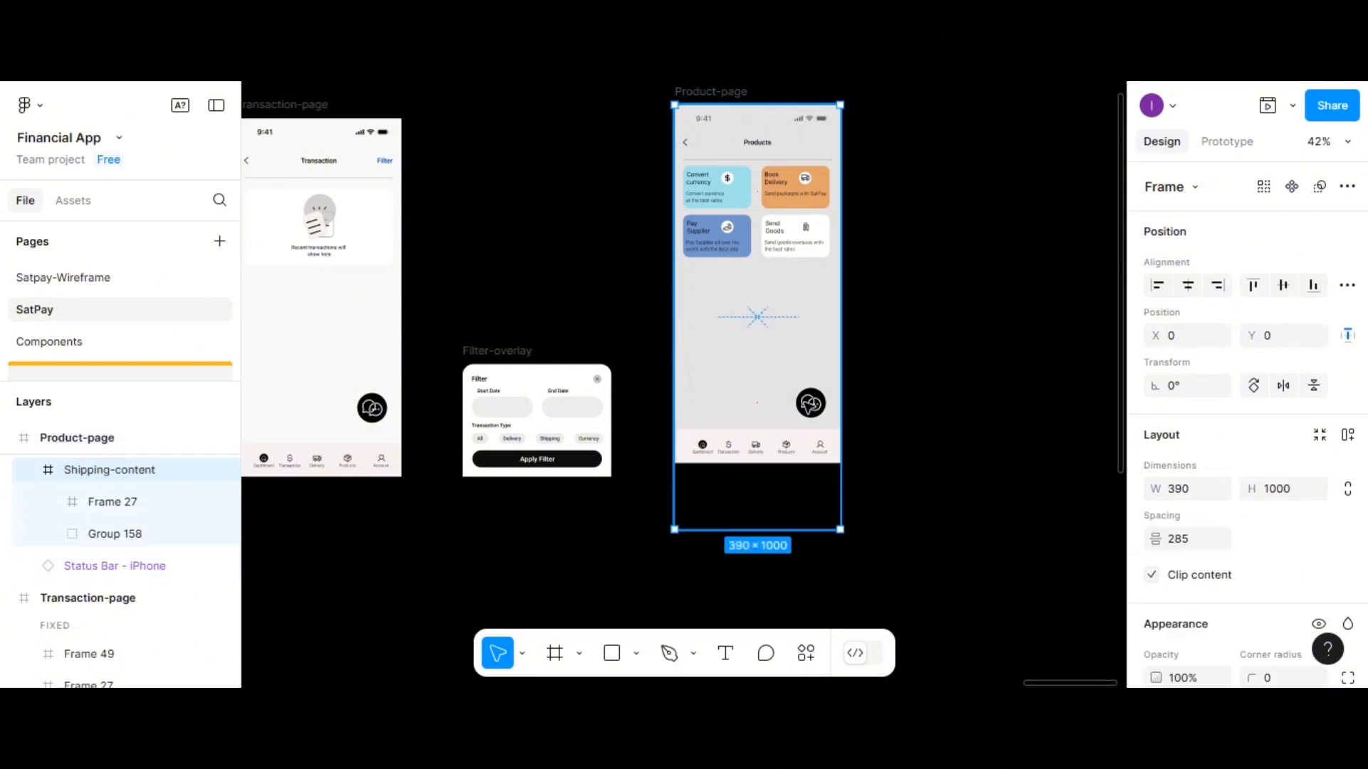
double_click(812, 403)
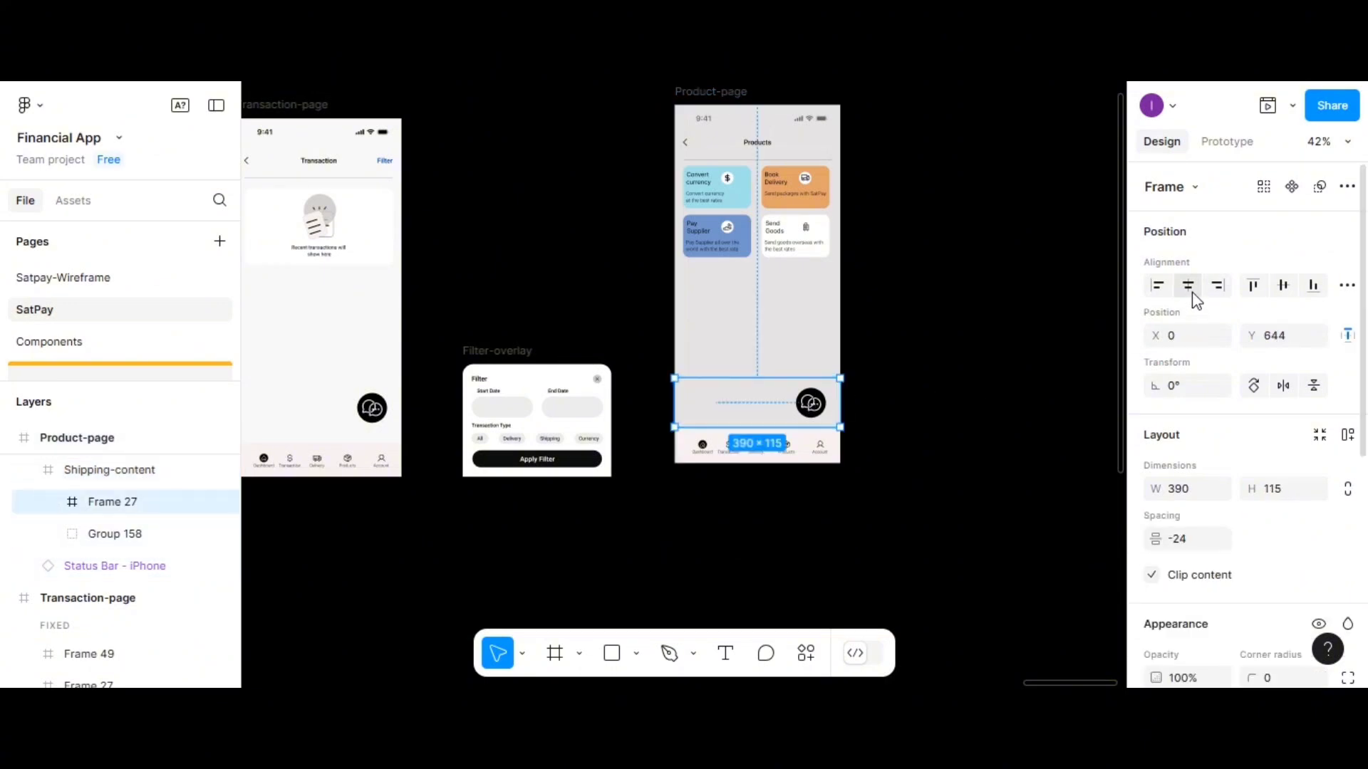
click(964, 343)
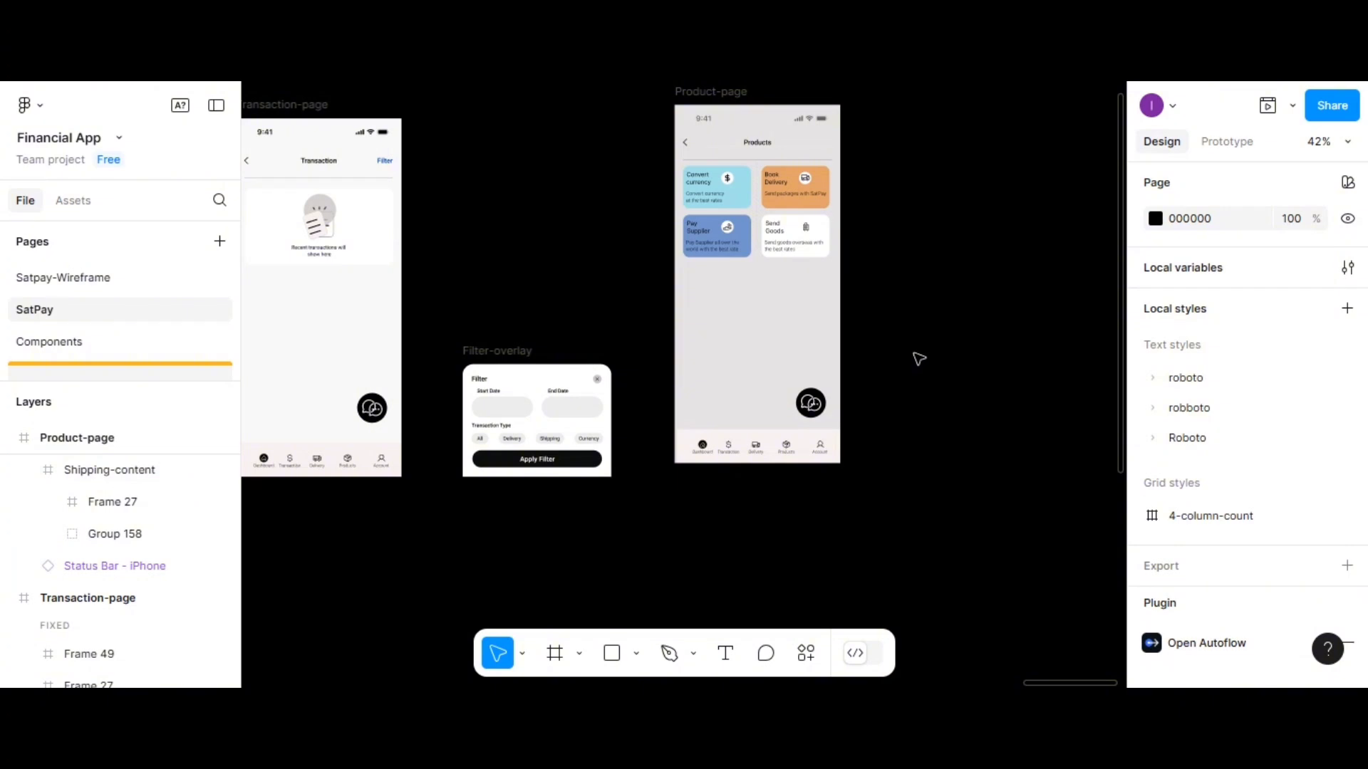
Preview the Product-page frame as a prototype on the phone mockup and close the preview
scroll(919, 359, up, 2)
click(725, 151)
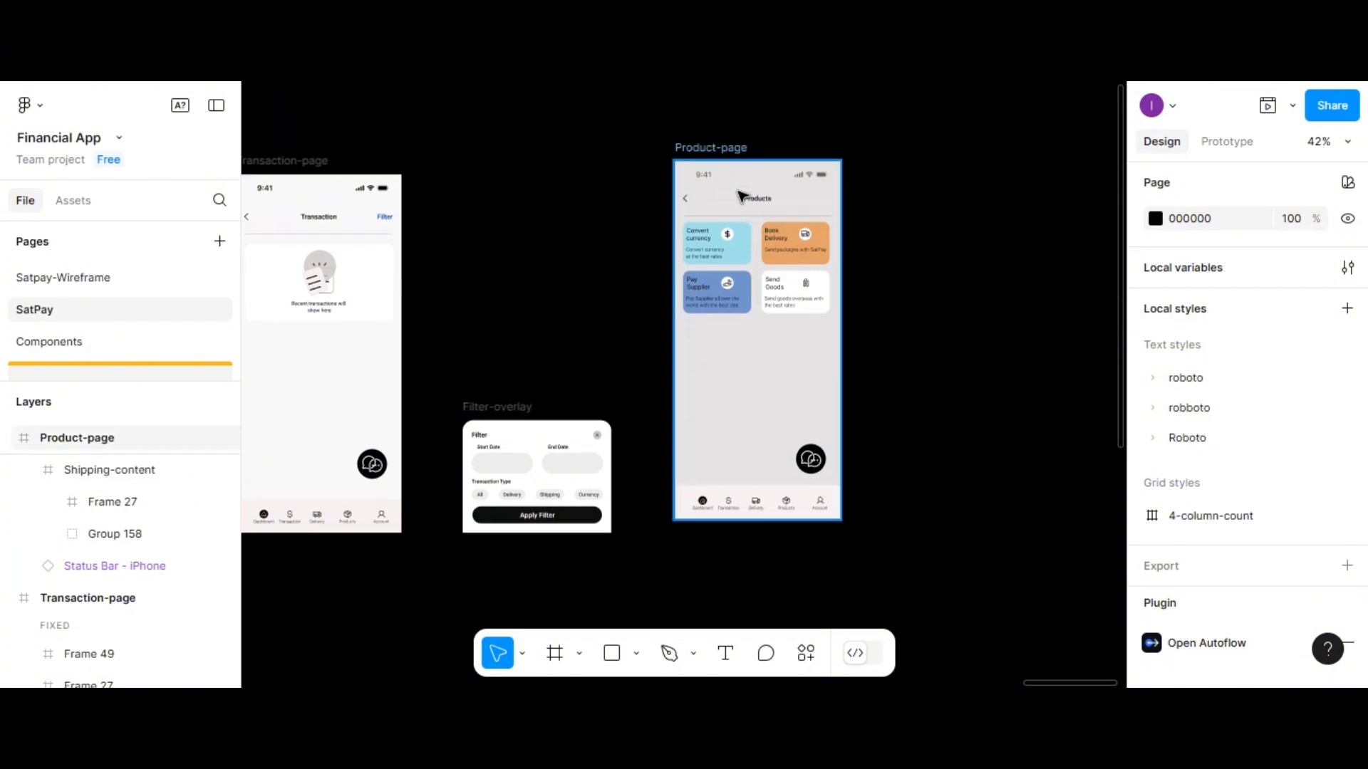
click(725, 151)
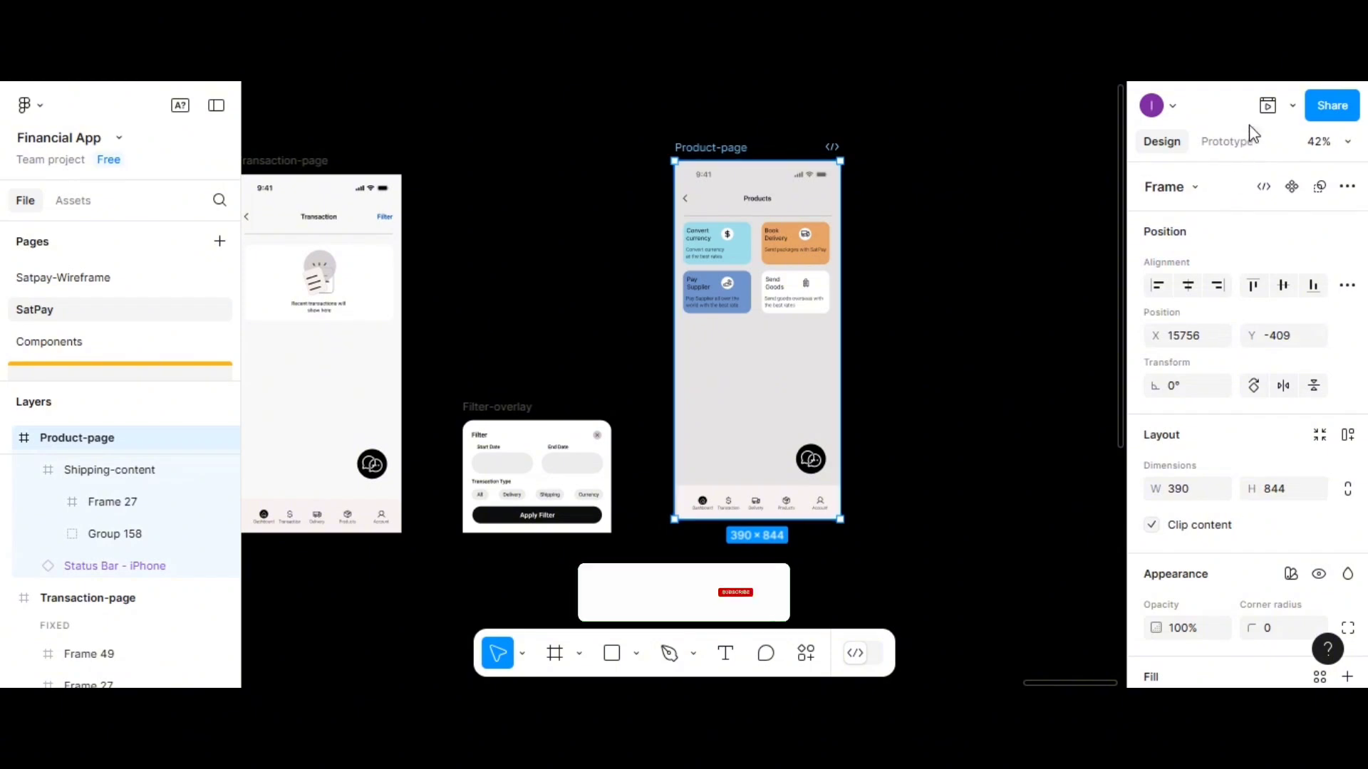
click(1267, 107)
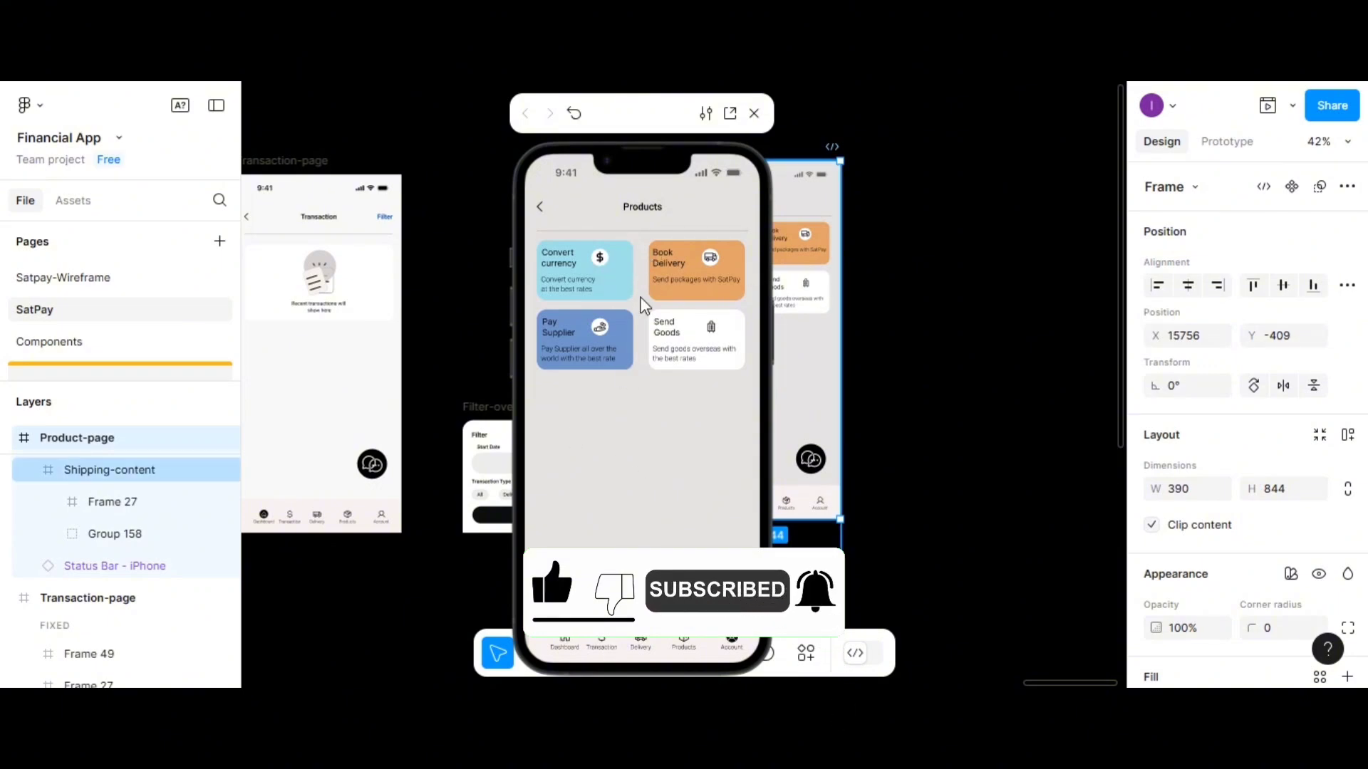
click(754, 114)
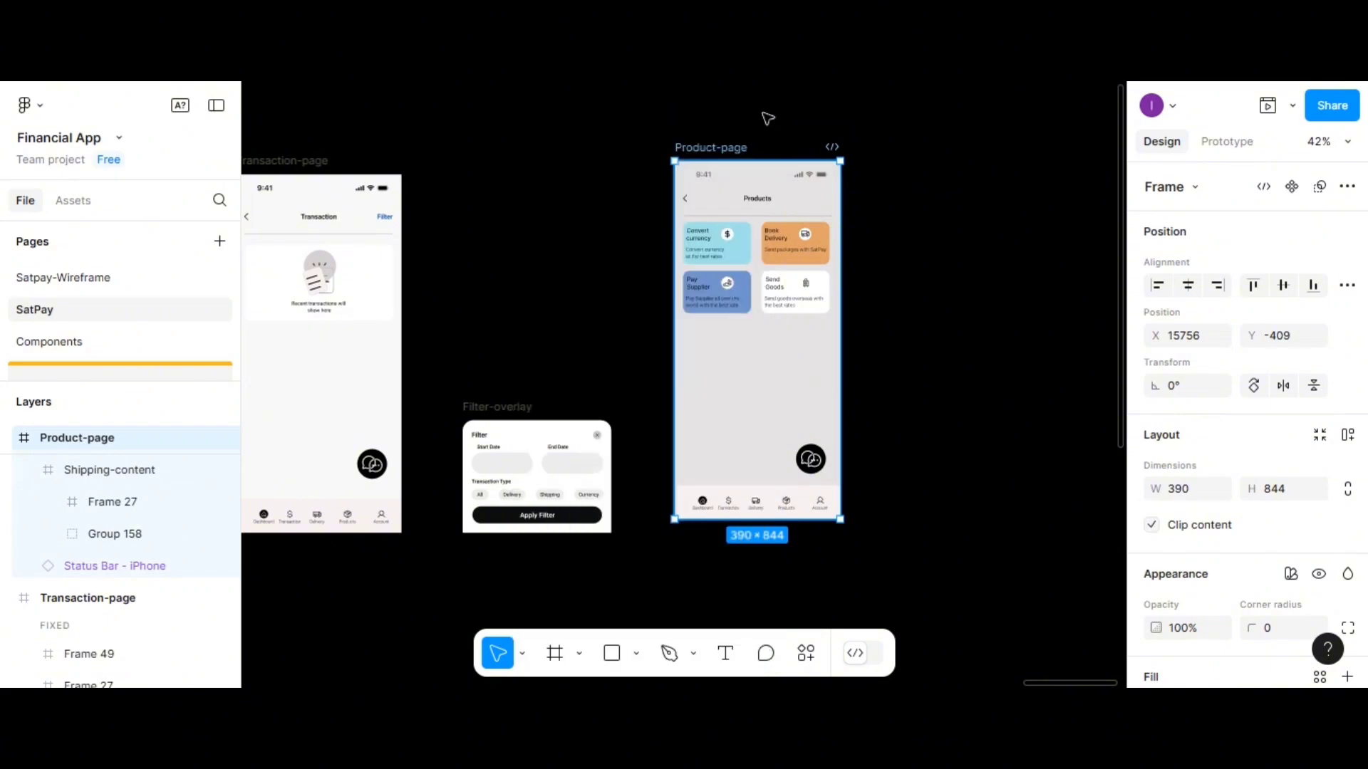